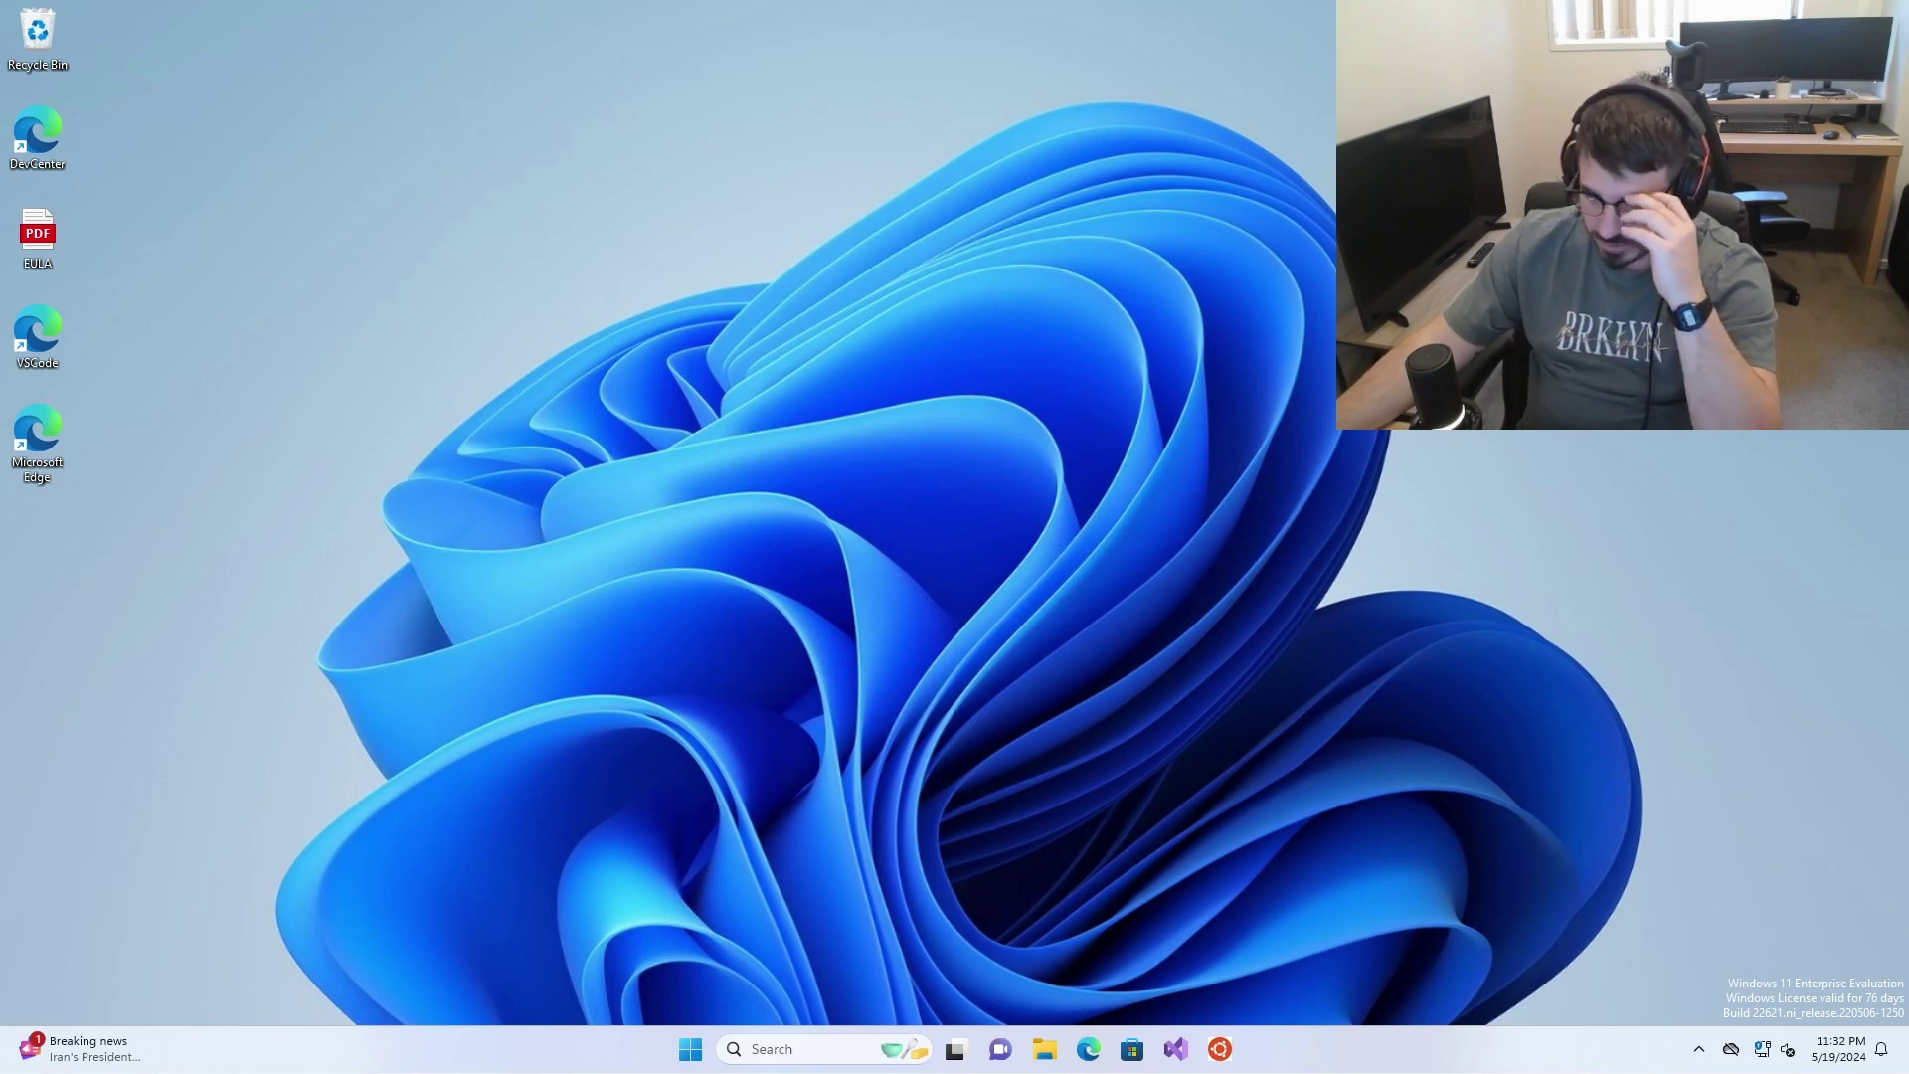
Check the list of VPN connections in the quick settings panel, then close it
{"action": "mouse_move", "coordinate": [1761, 1048]}
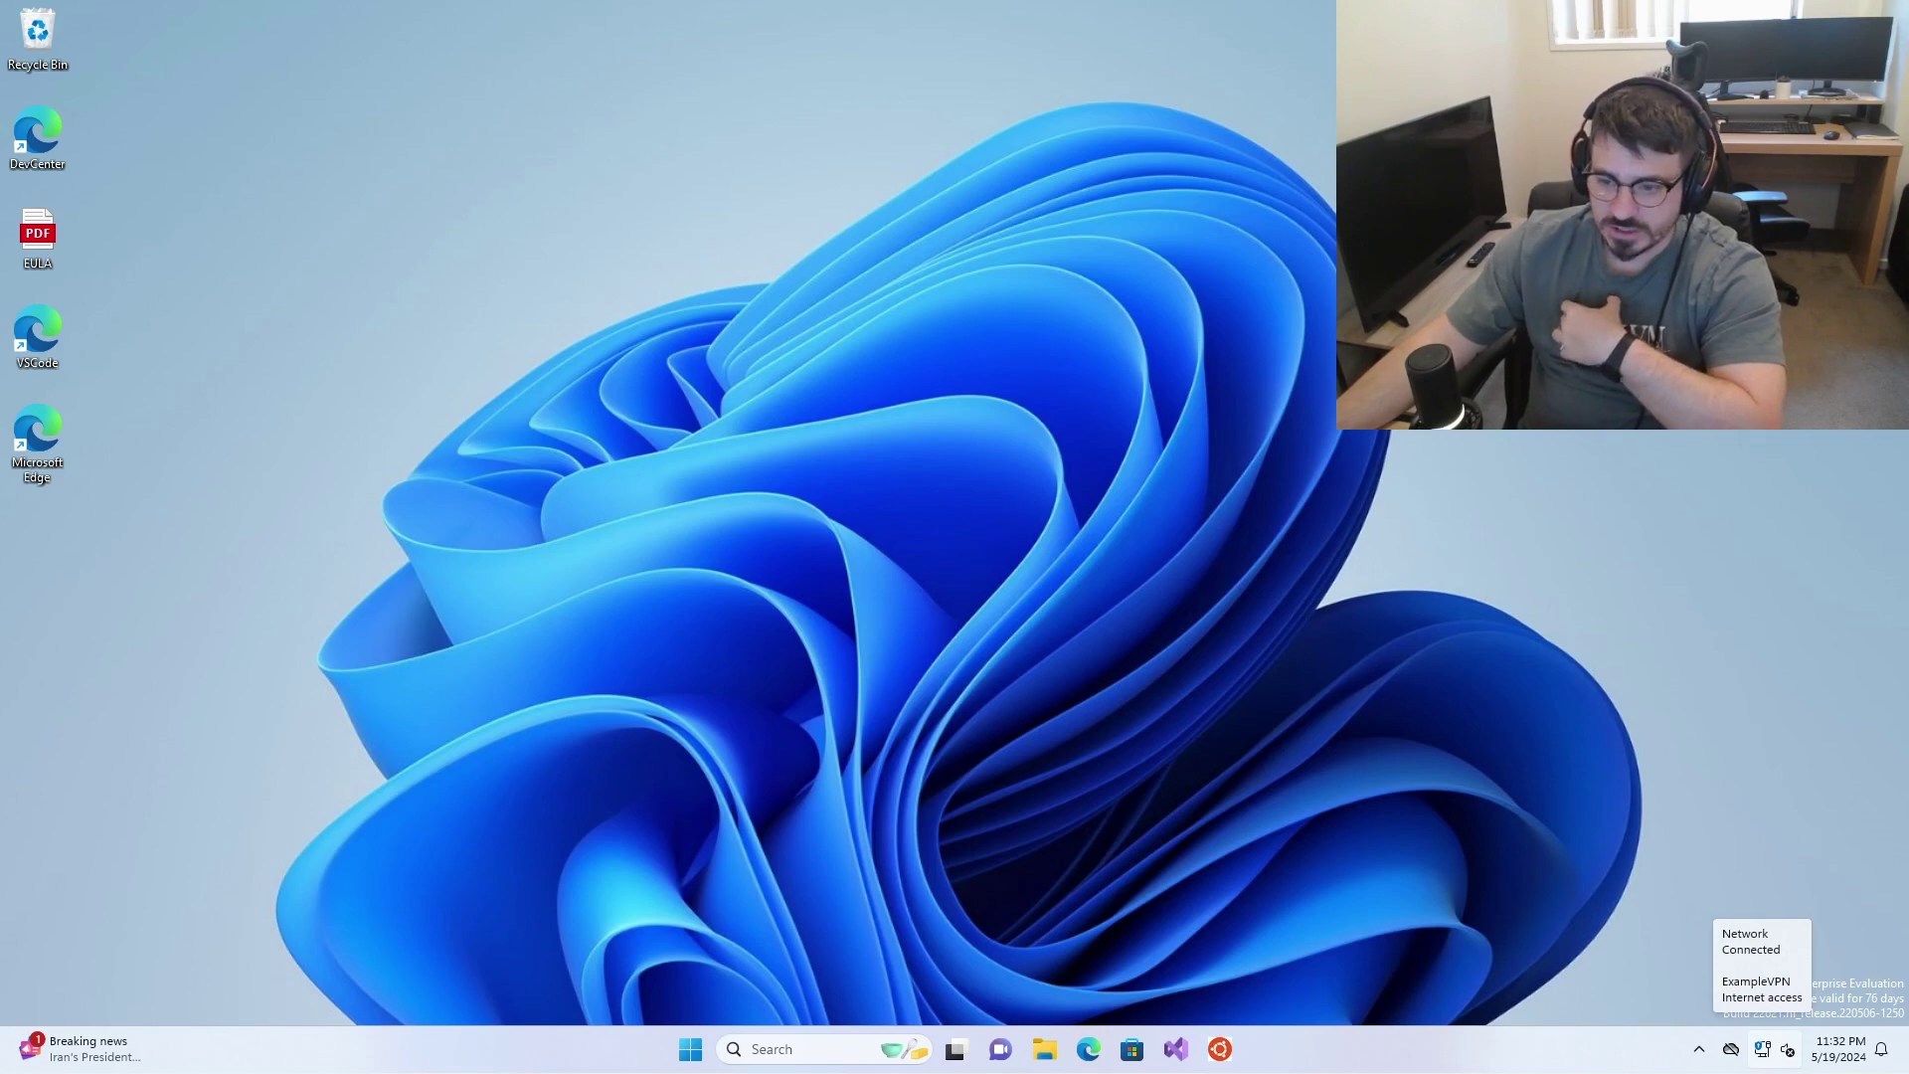
{"action": "left_click", "coordinate": [1762, 1049]}
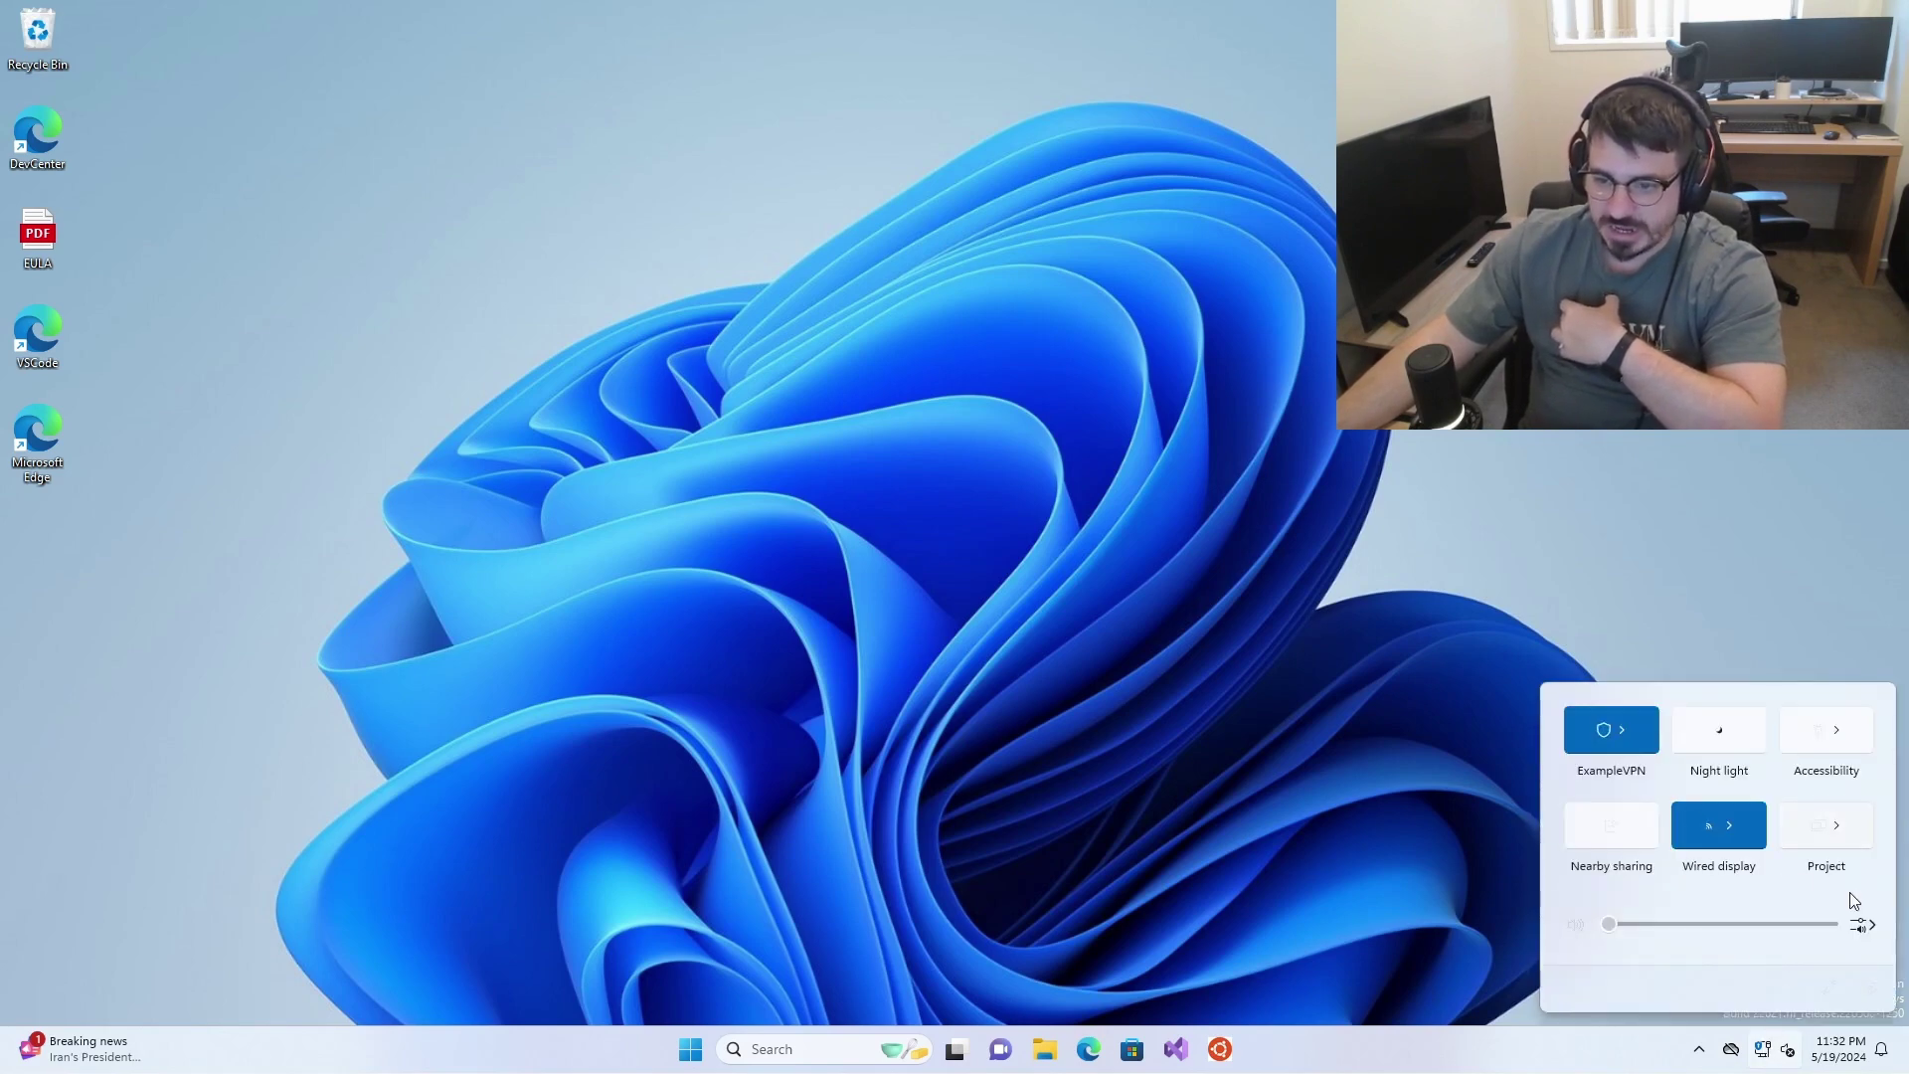
{"action": "left_click", "coordinate": [1630, 728]}
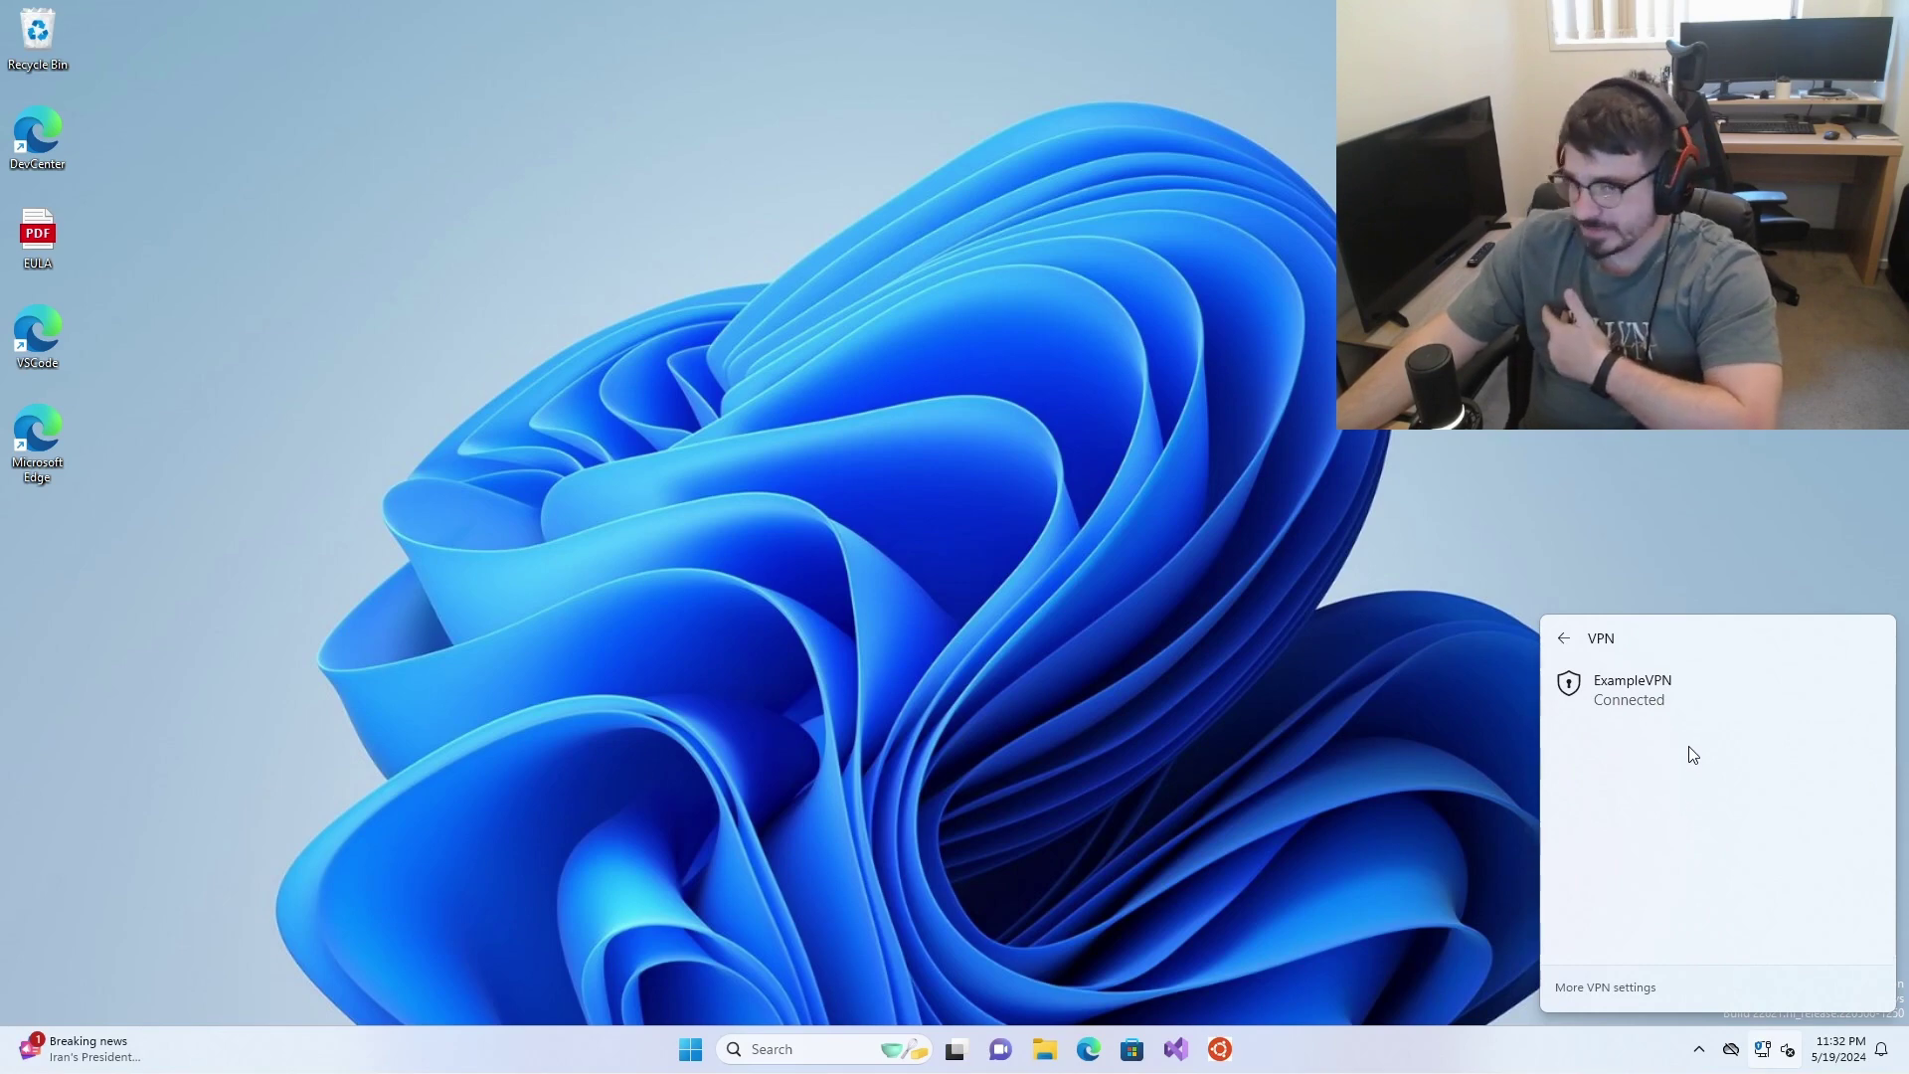
{"action": "left_click", "coordinate": [1255, 754]}
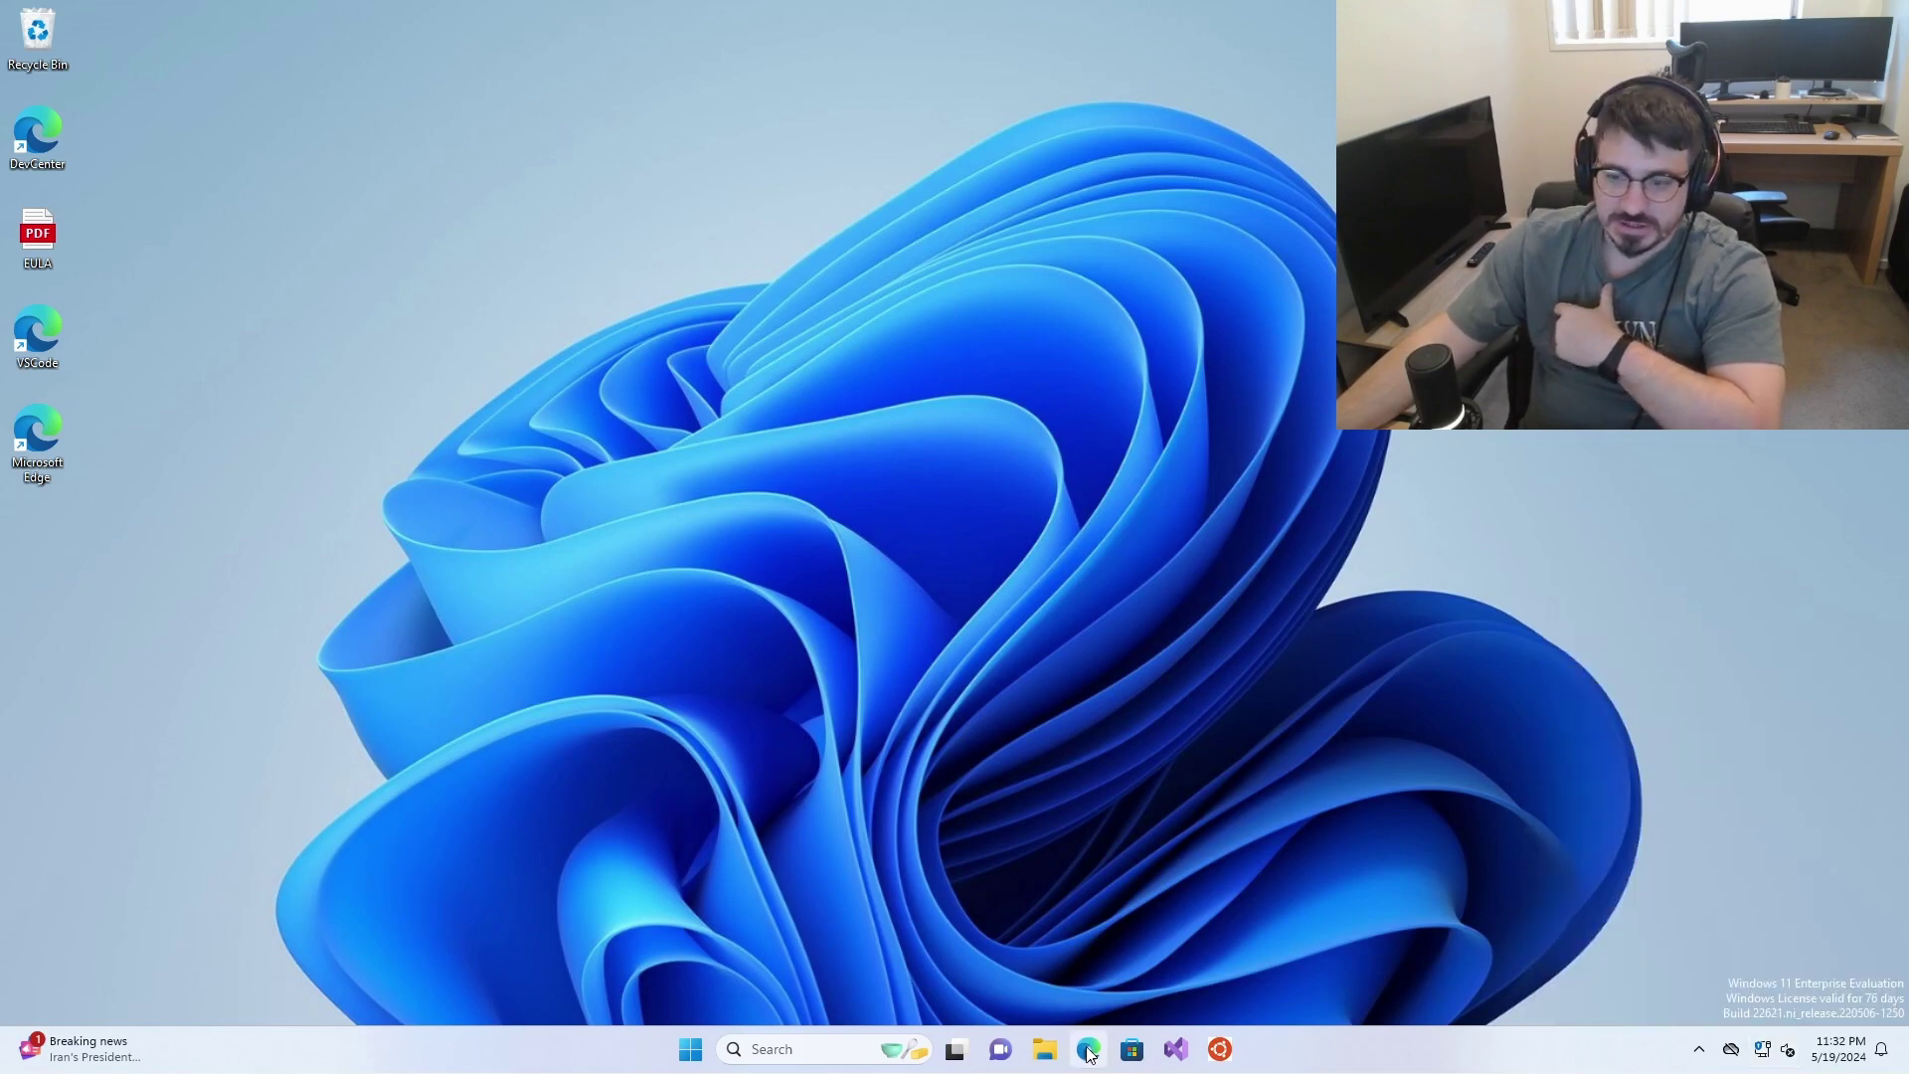
Launch the web browser and close its empty new tab
{"action": "left_click", "coordinate": [1089, 1050]}
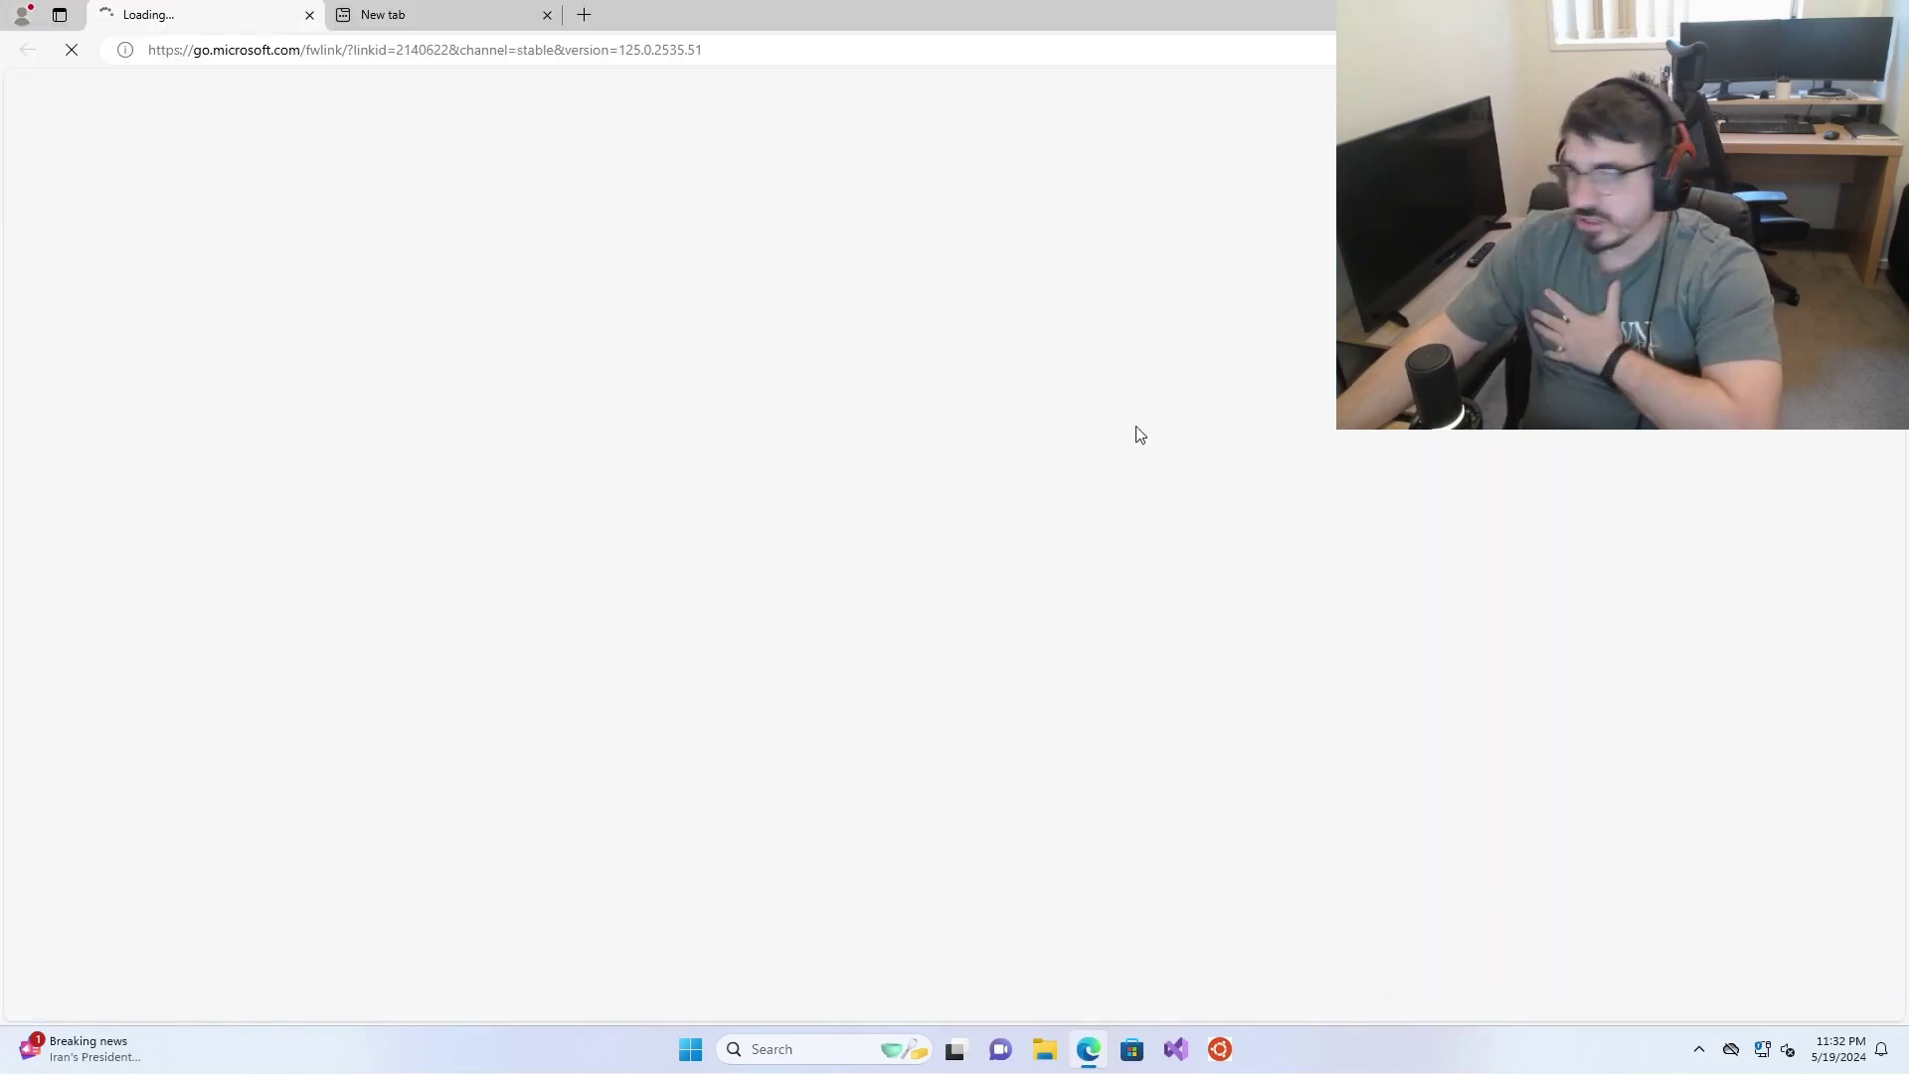
{"action": "left_click", "coordinate": [535, 13]}
{"action": "left_click", "coordinate": [546, 15]}
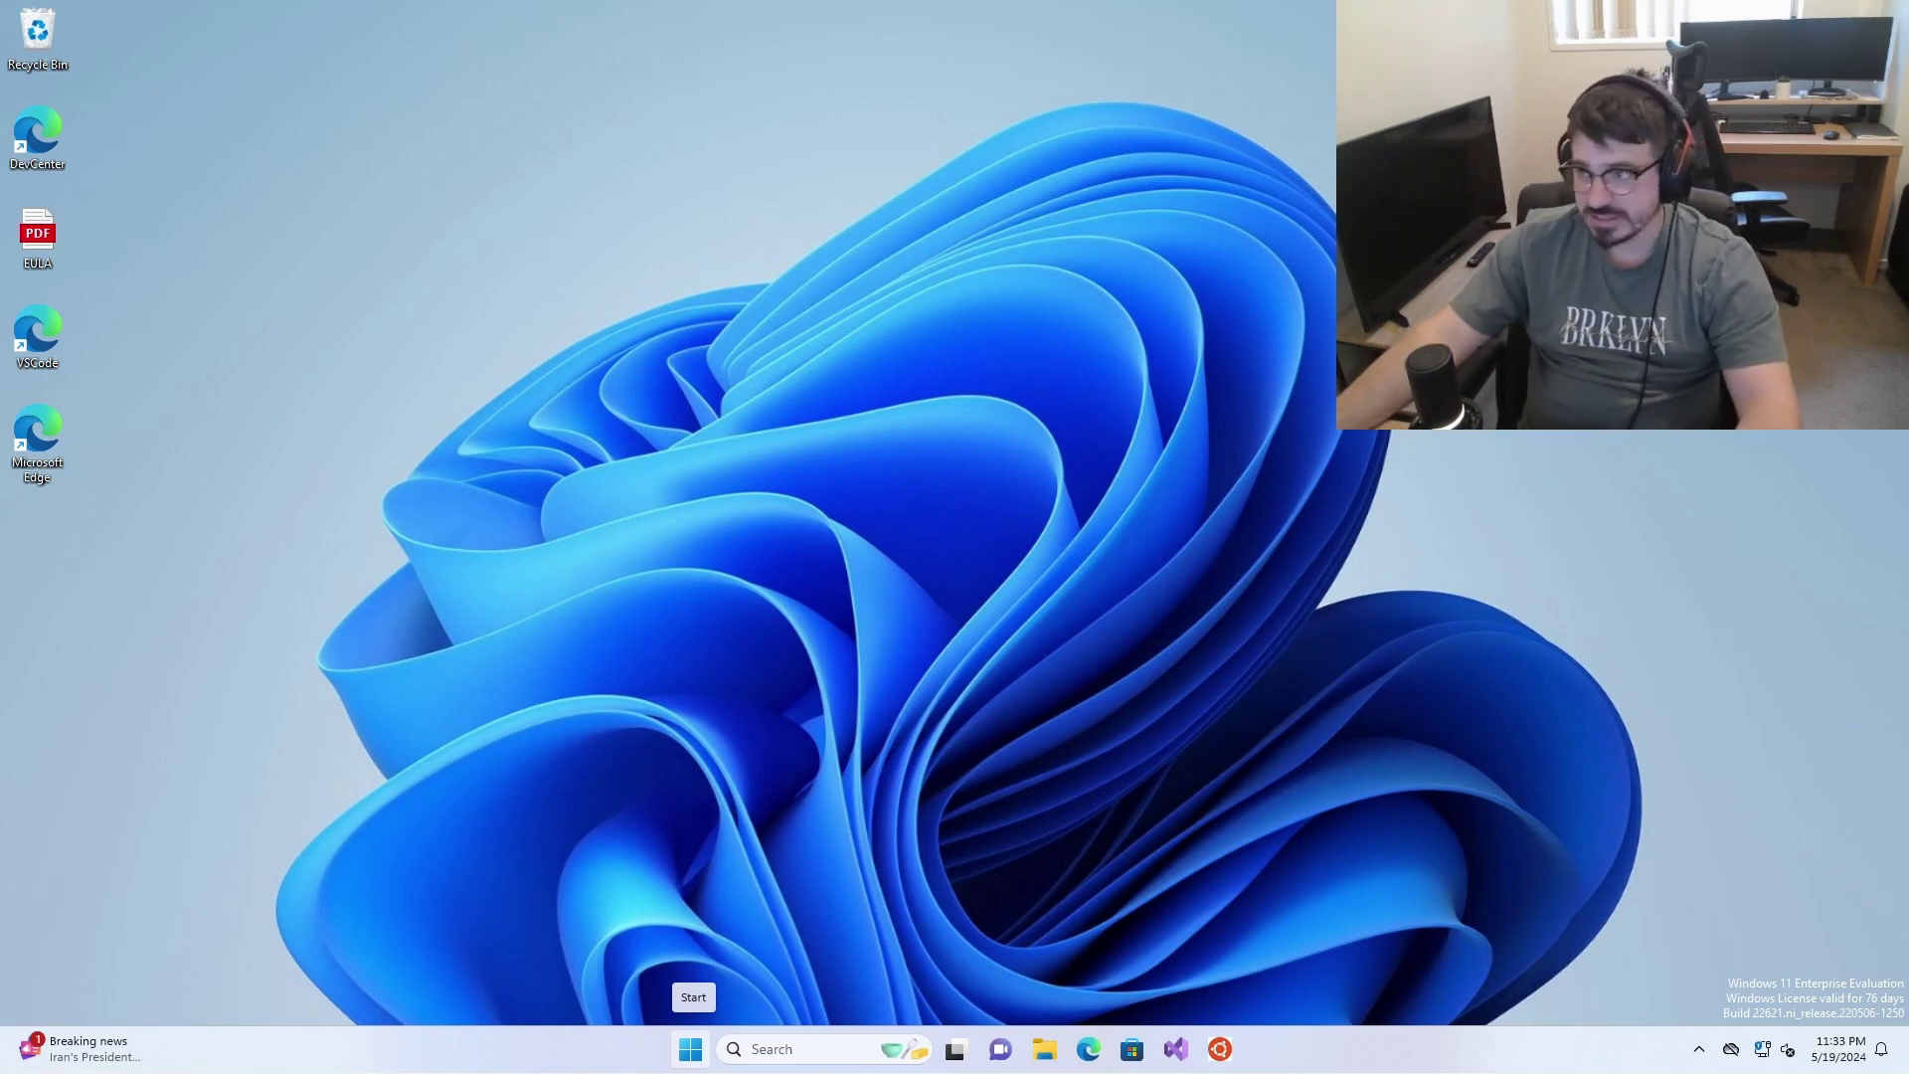
Search Start for 'windows updates' to open the Windows Update settings page
{"action": "left_click", "coordinate": [691, 1051]}
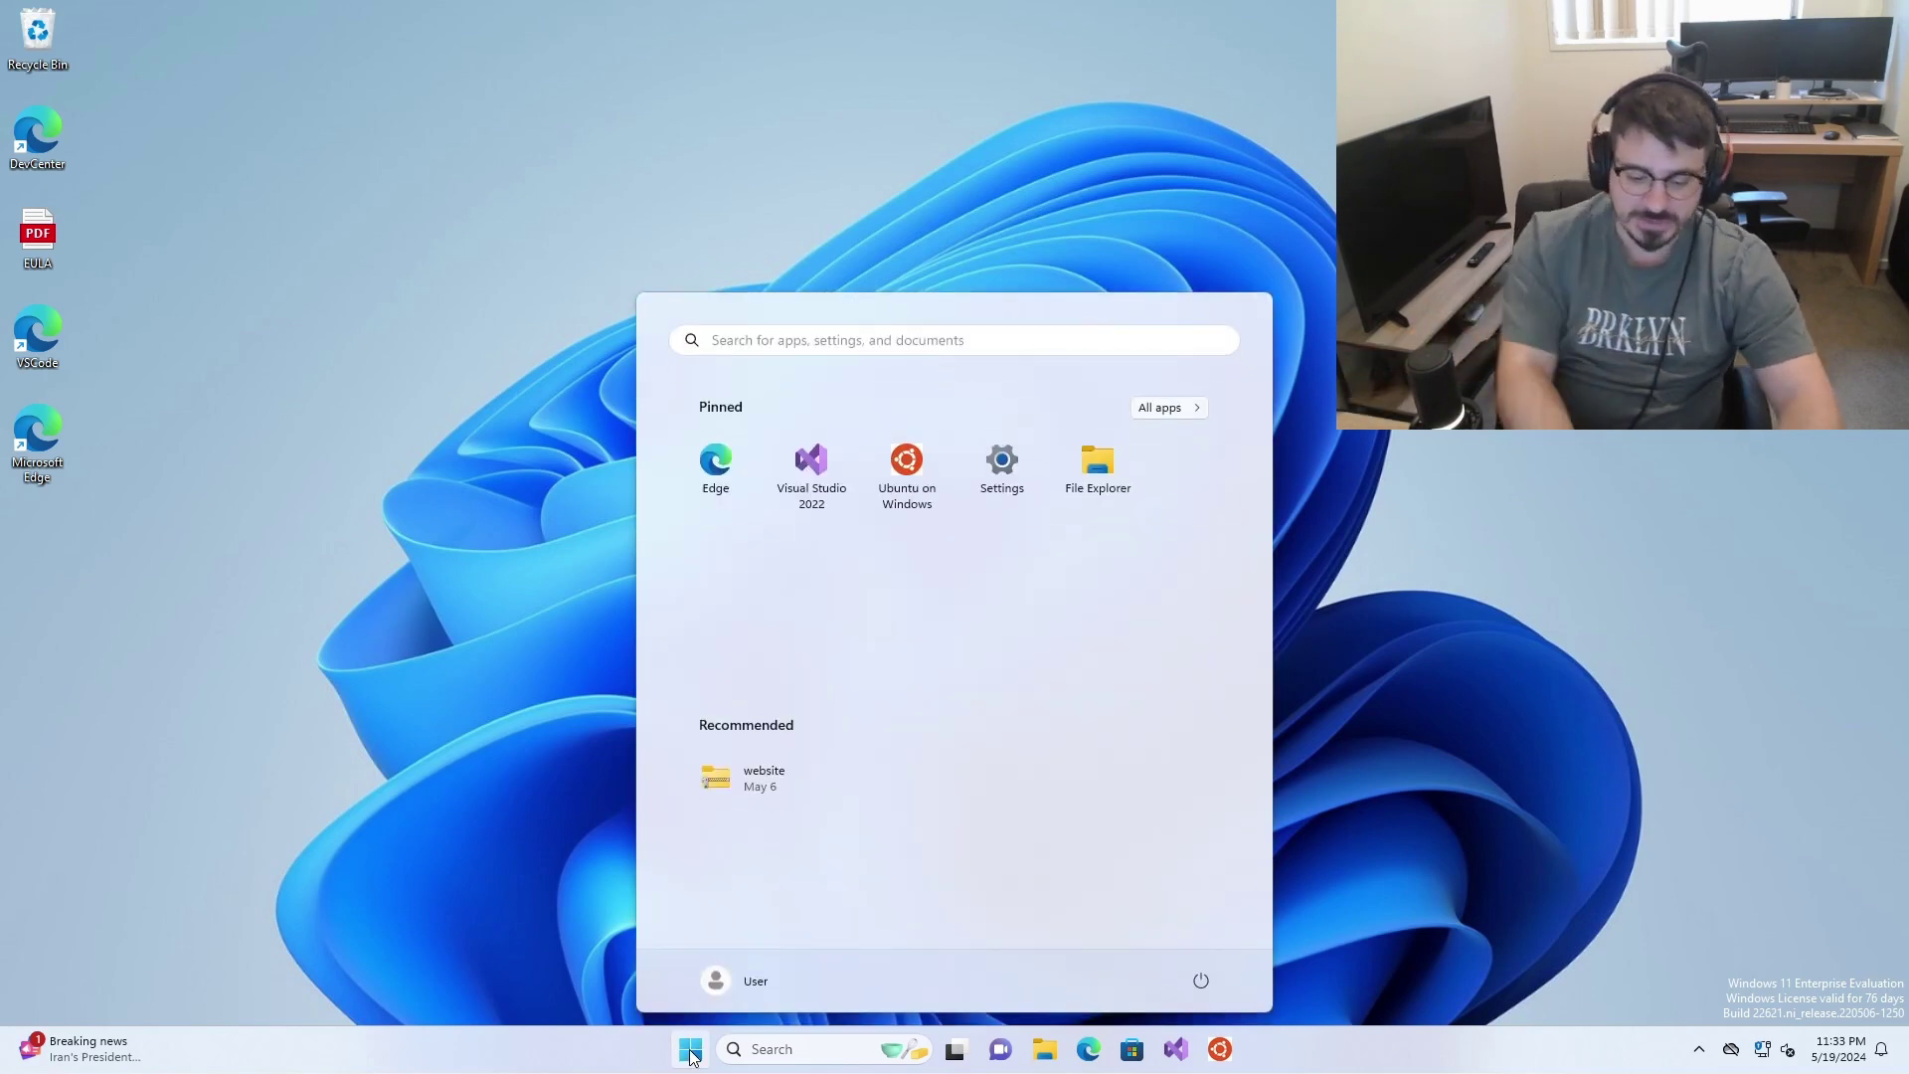
{"action": "type", "text": "window"}
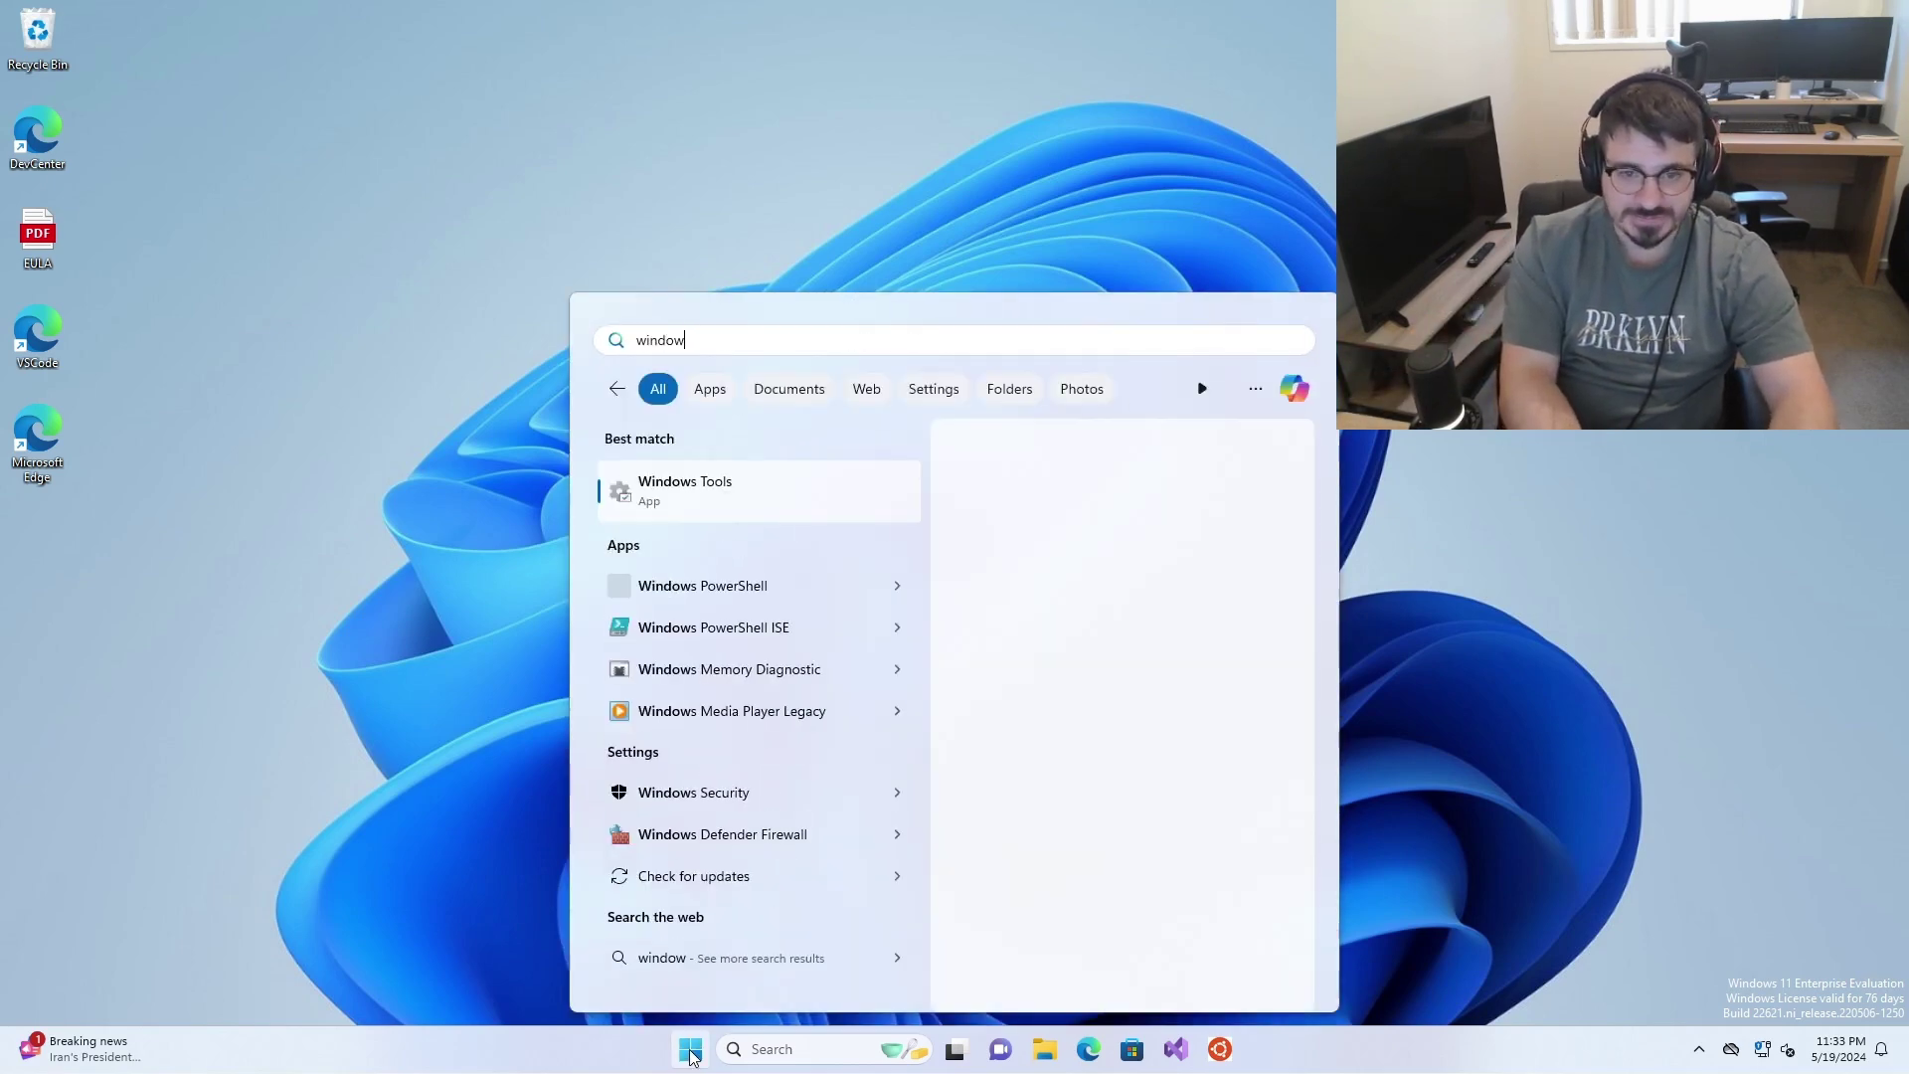
{"action": "type", "text": "s updates"}
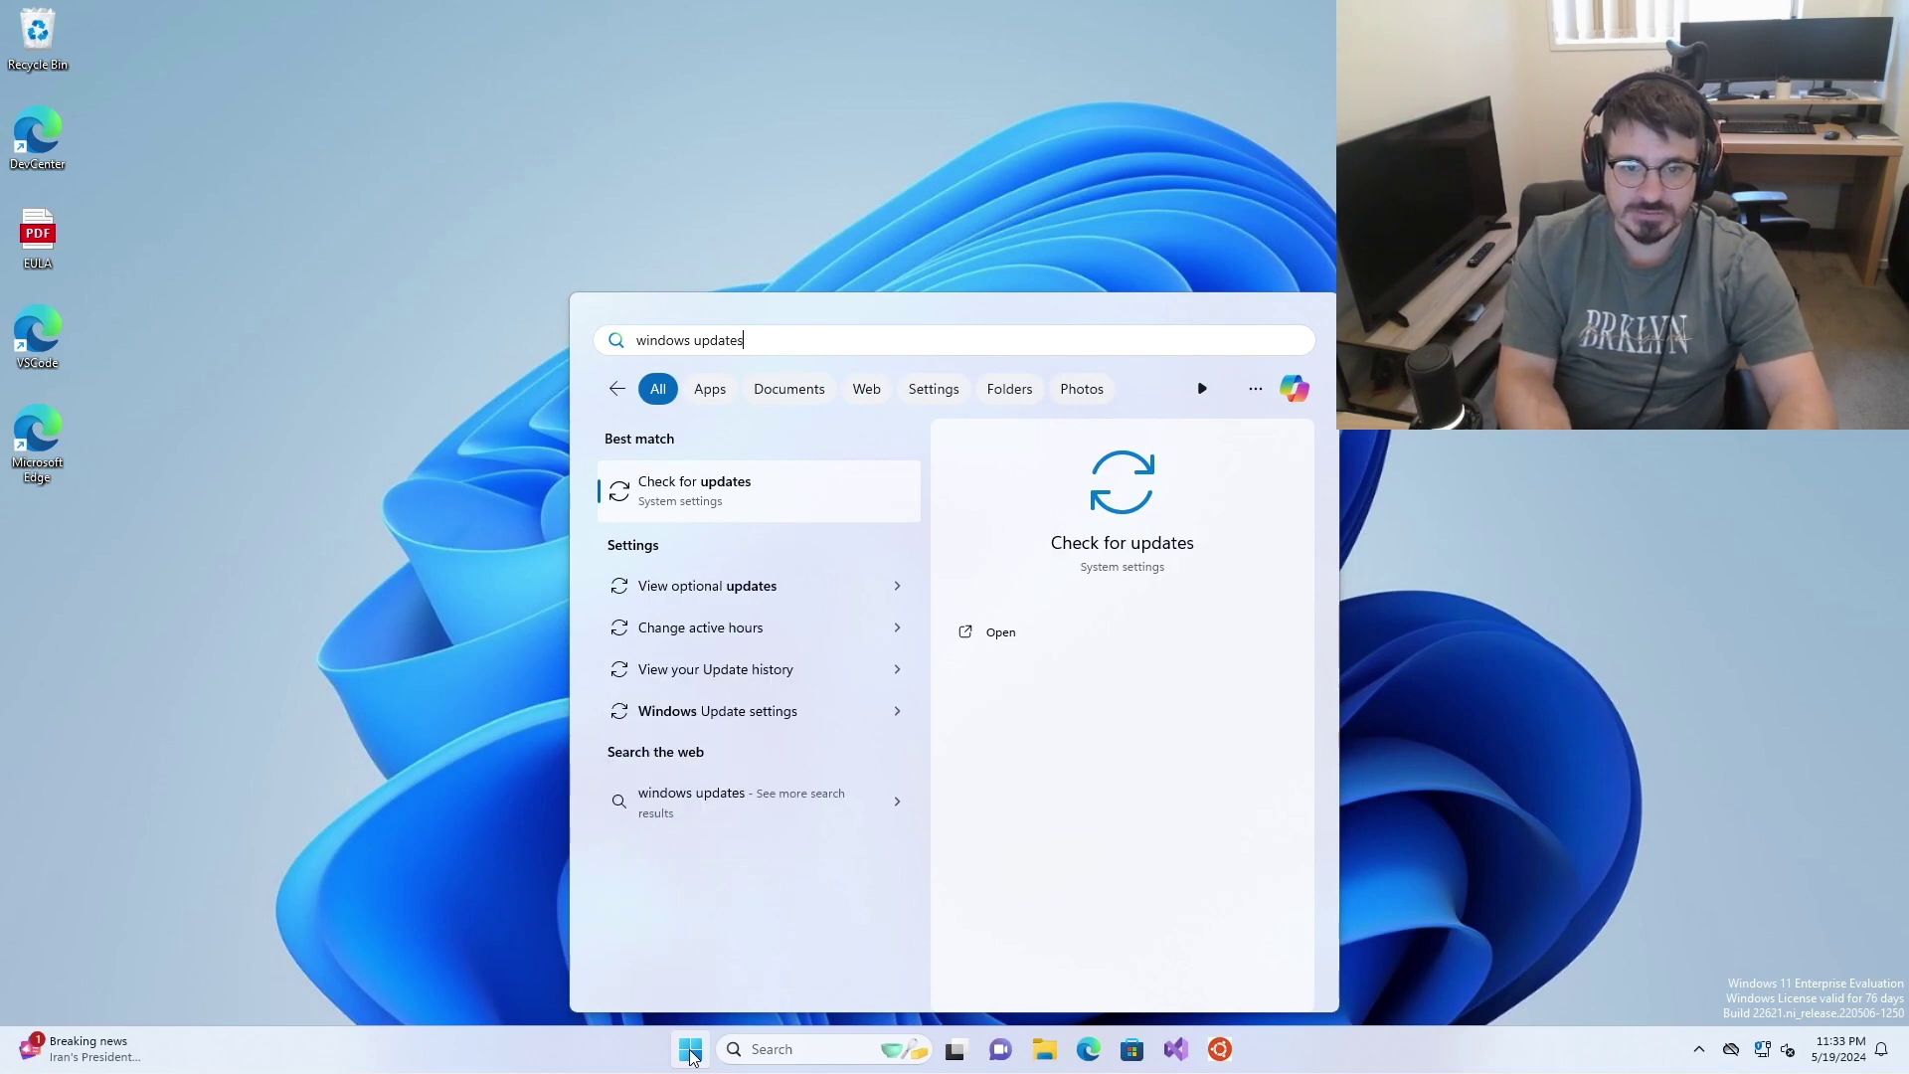
{"action": "key", "text": "Return"}
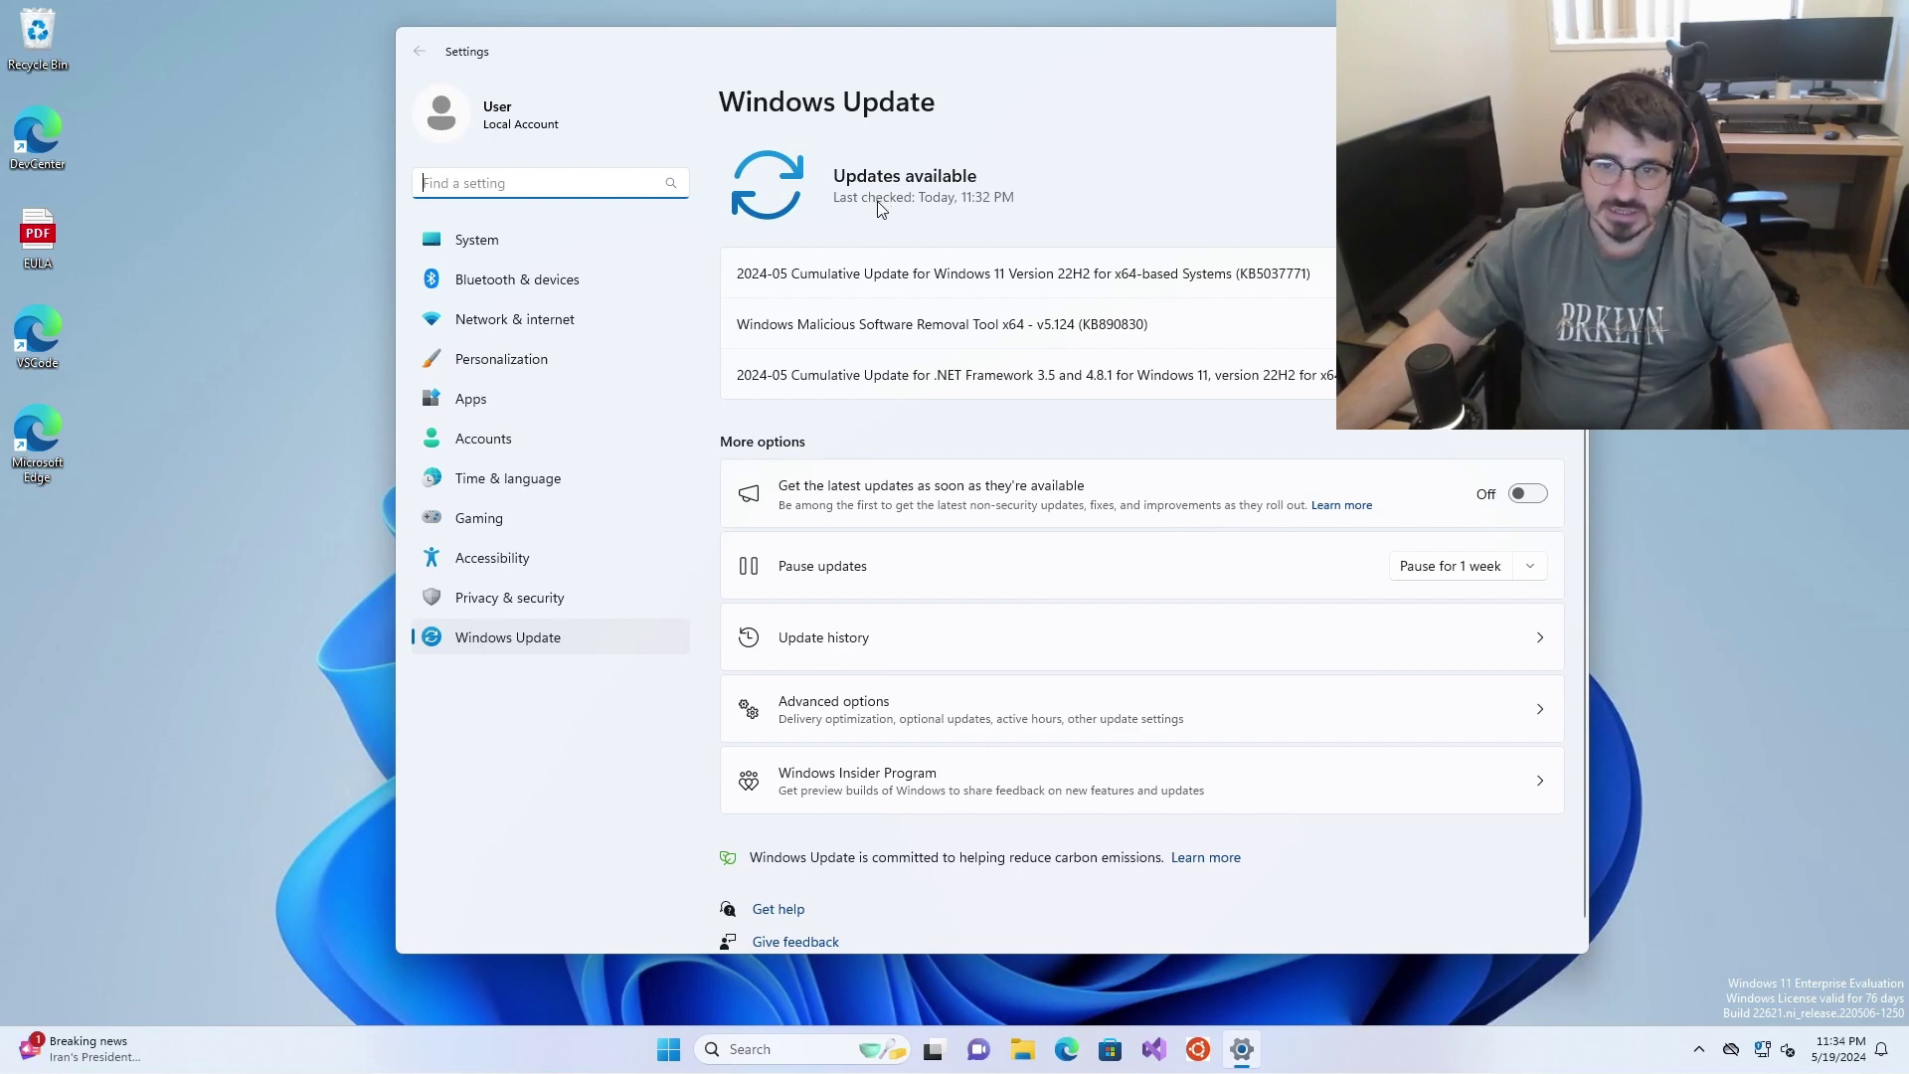
Close the Windows Update Settings window to return to the desktop
{"action": "mouse_move", "coordinate": [1768, 1056]}
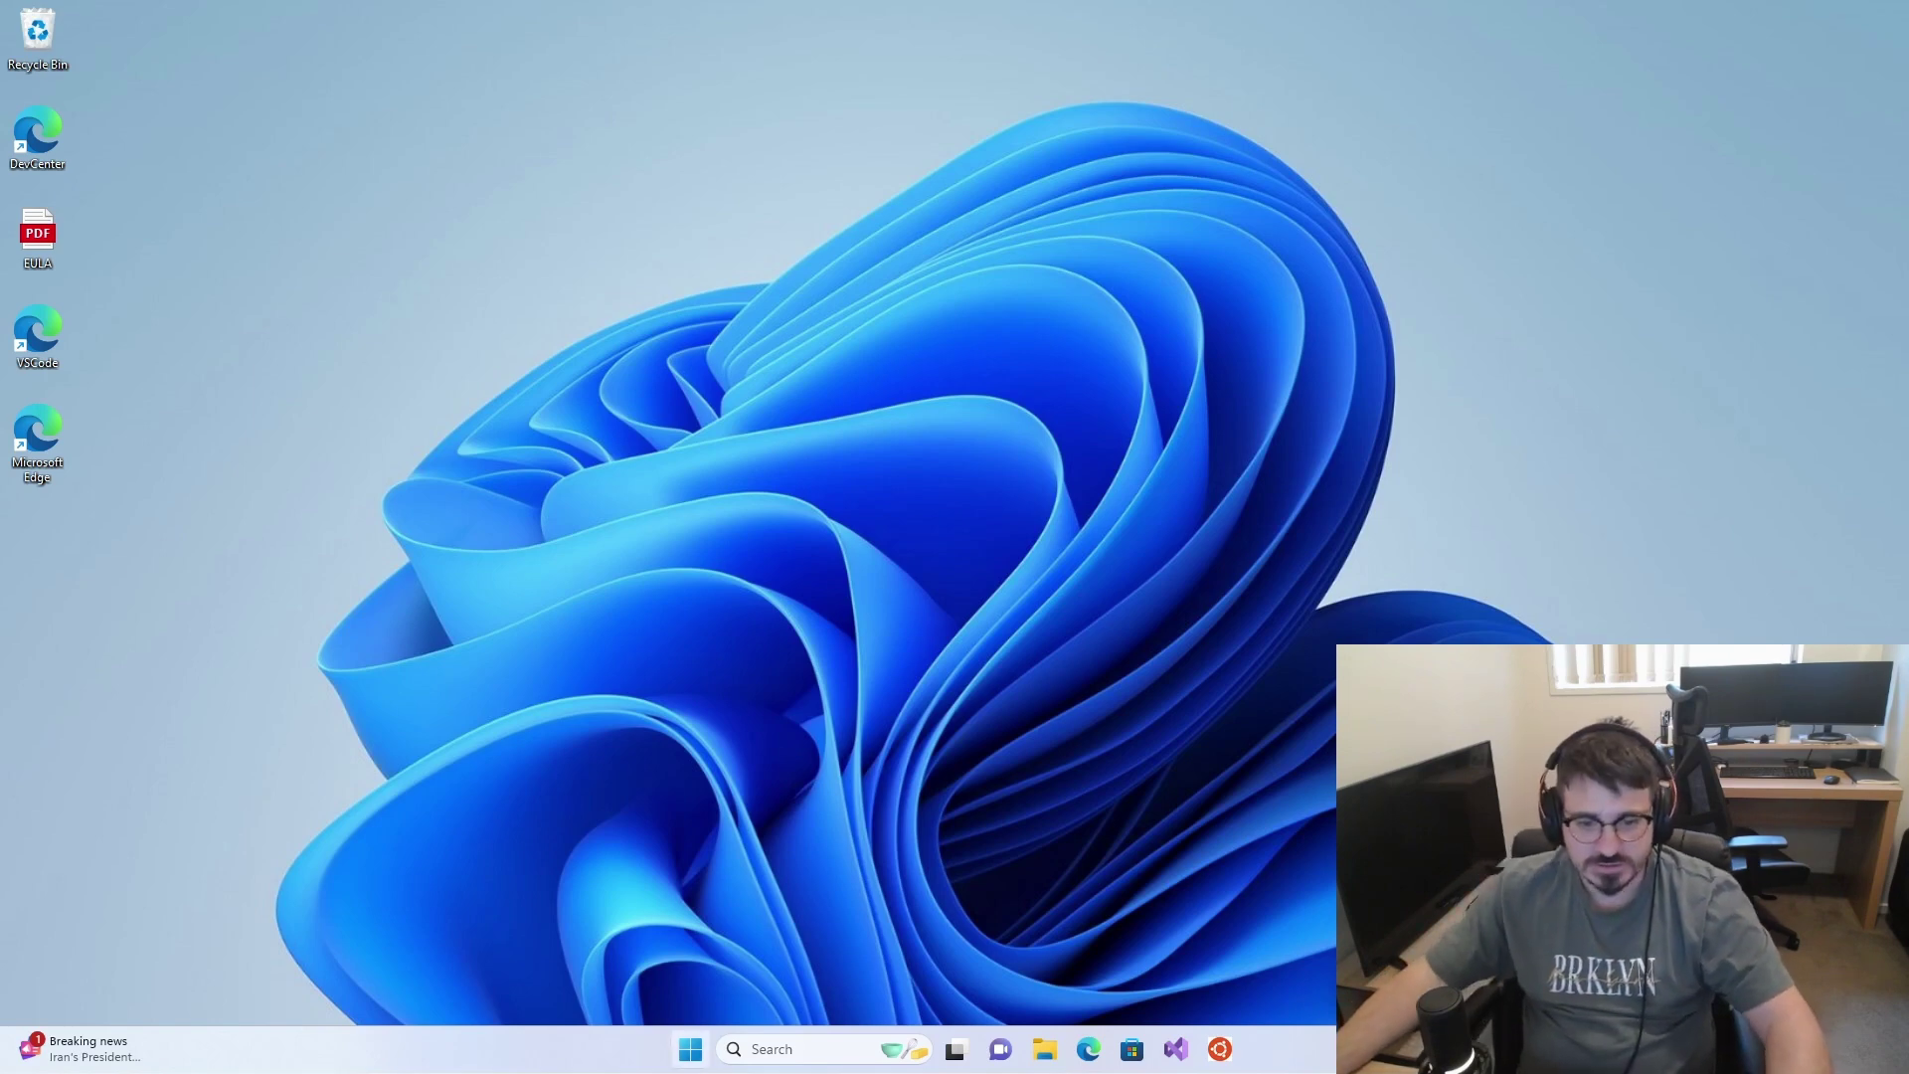
Search Start for 'power' and run Windows PowerShell as administrator, approving the UAC prompt
{"action": "left_click", "coordinate": [692, 1052]}
{"action": "type", "text": "p"}
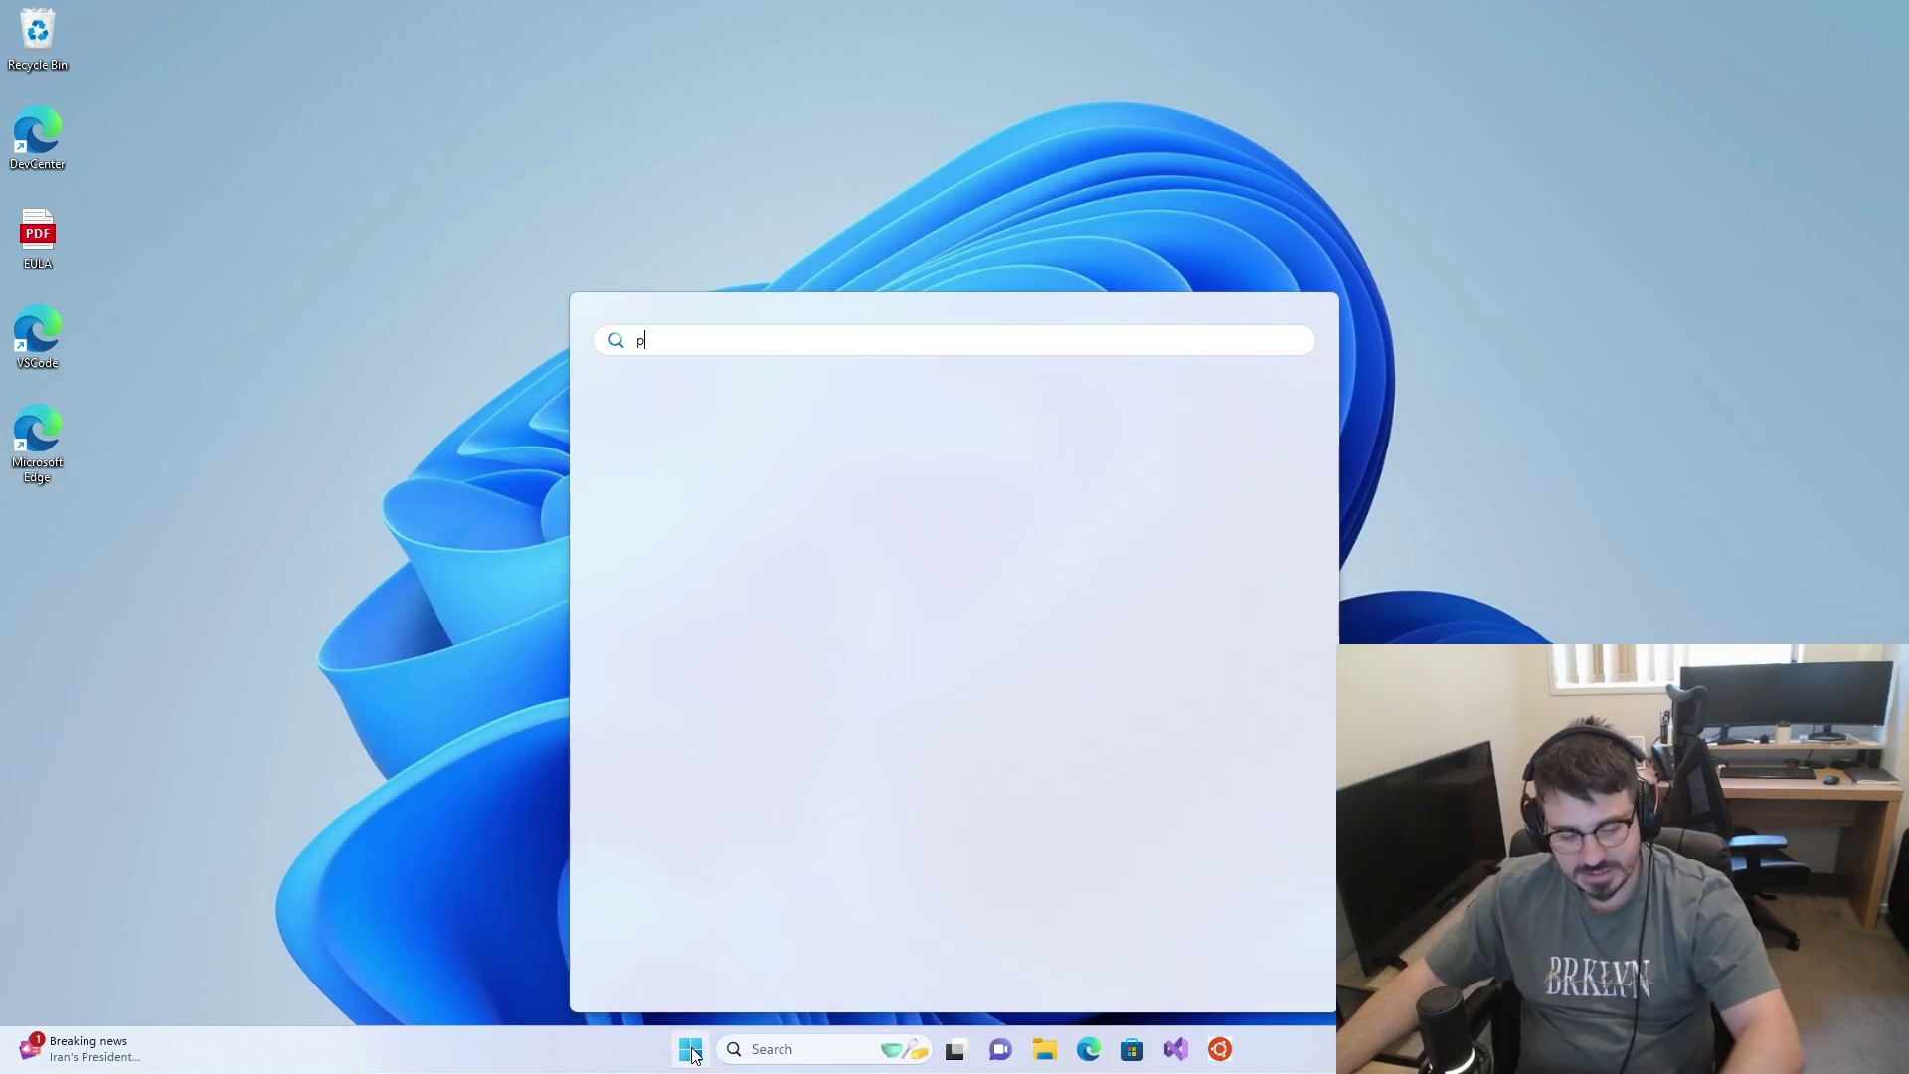
{"action": "type", "text": "oo"}
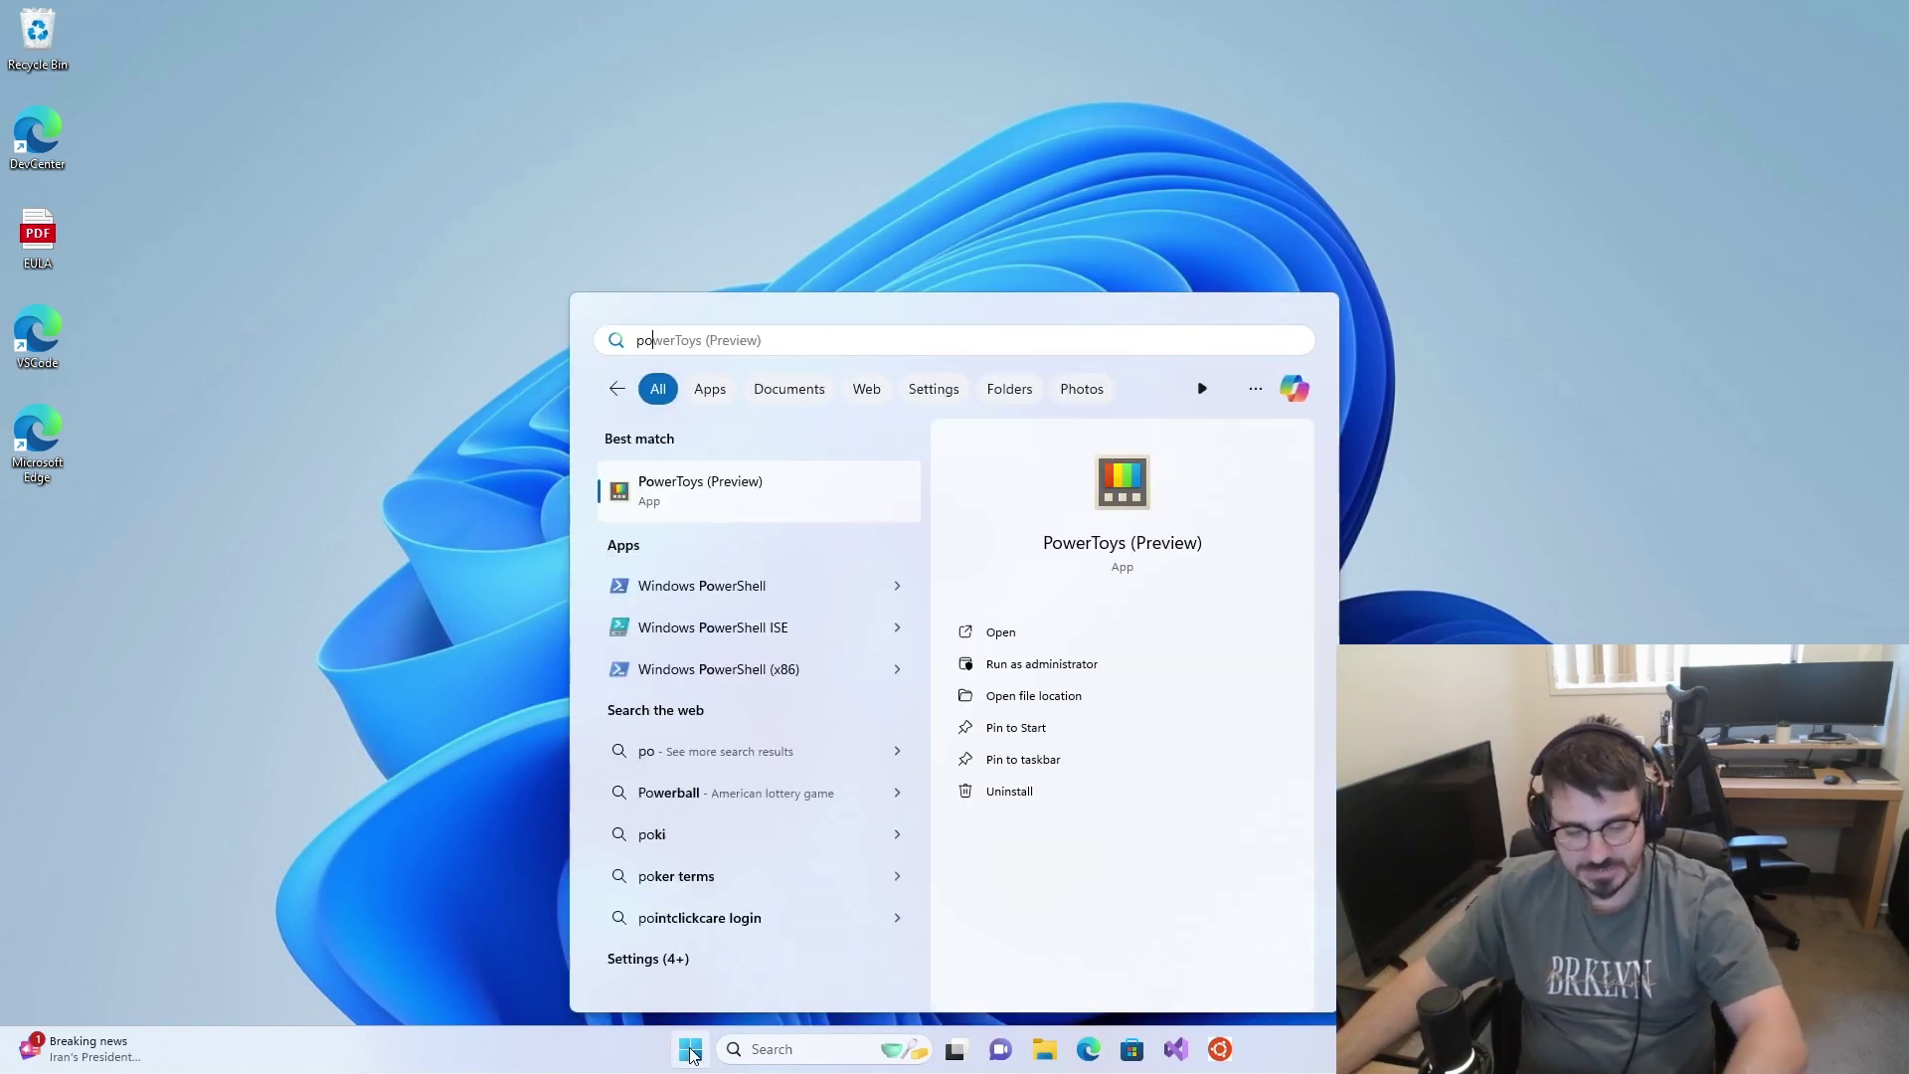
{"action": "key", "text": "BackSpace"}
{"action": "key", "text": "BackSpace"}
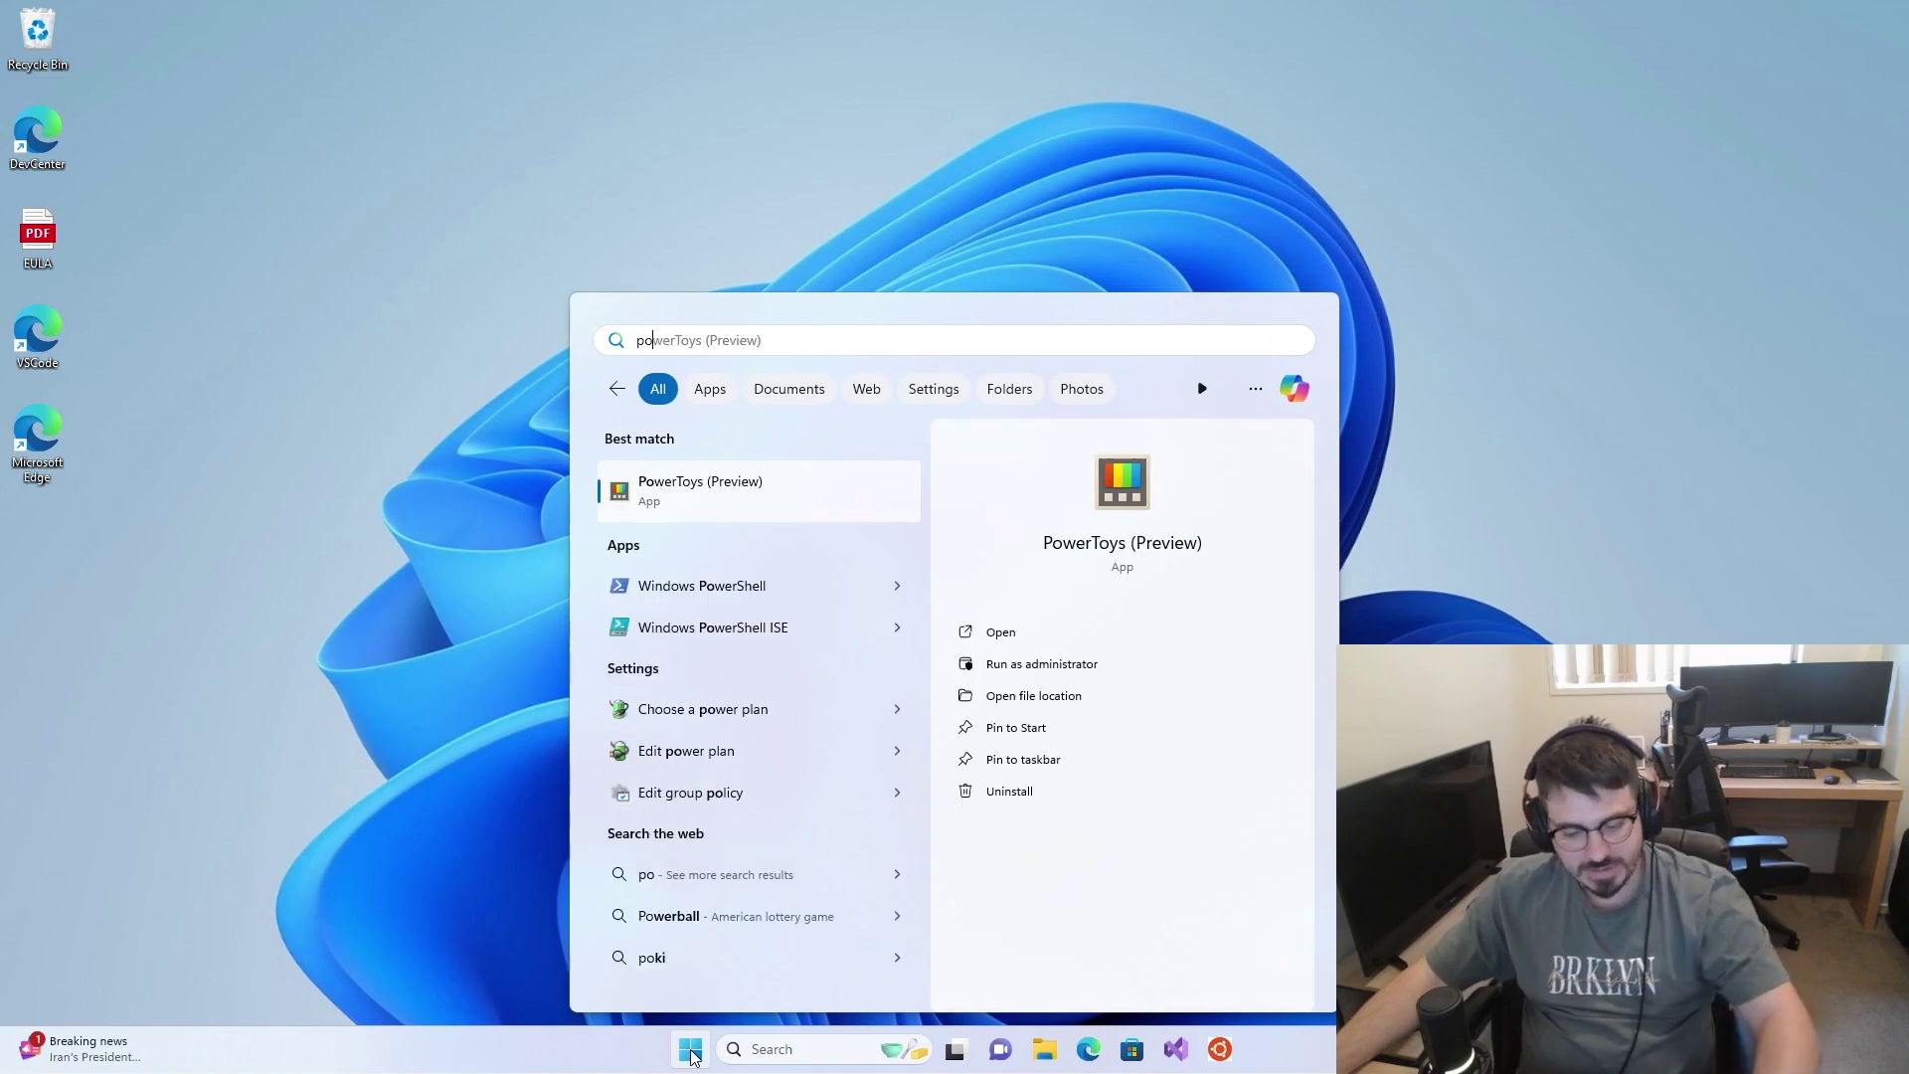
{"action": "type", "text": "ower"}
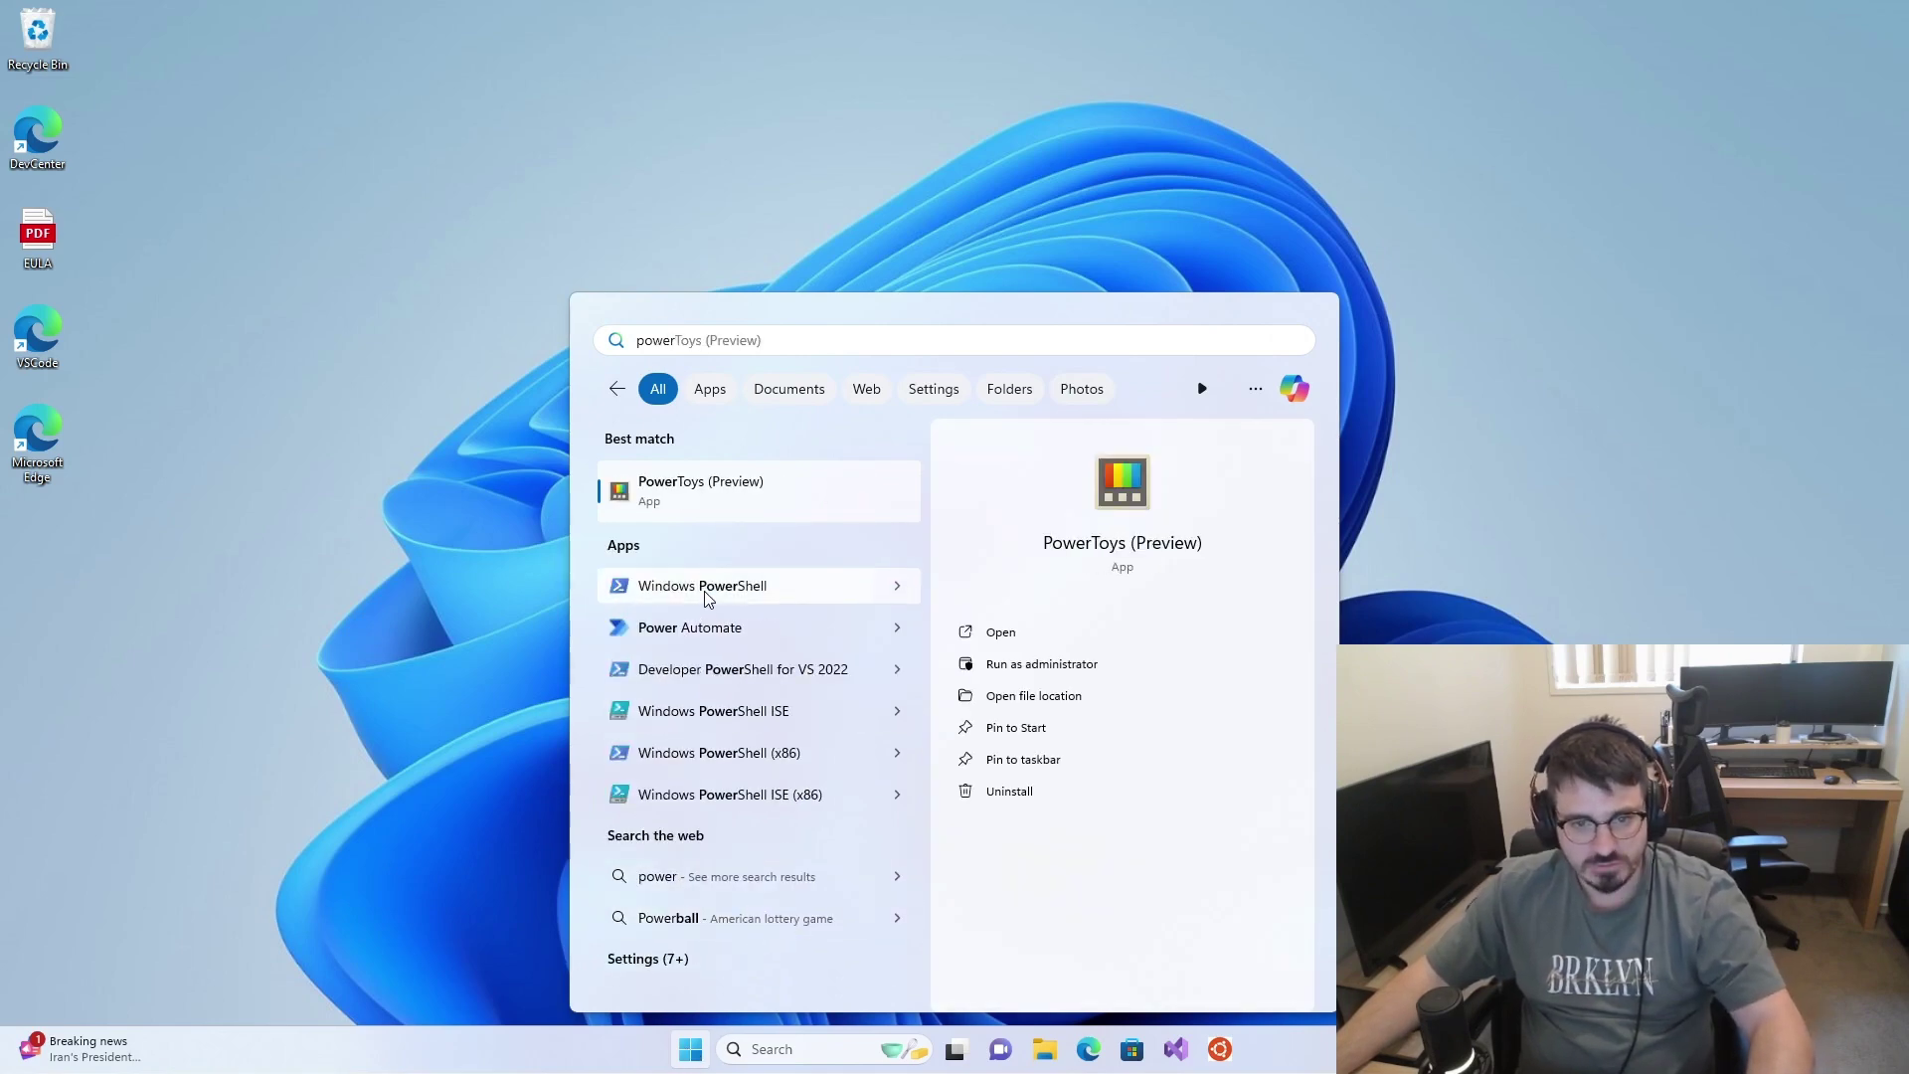
{"action": "right_click", "coordinate": [708, 595]}
{"action": "left_click", "coordinate": [756, 613]}
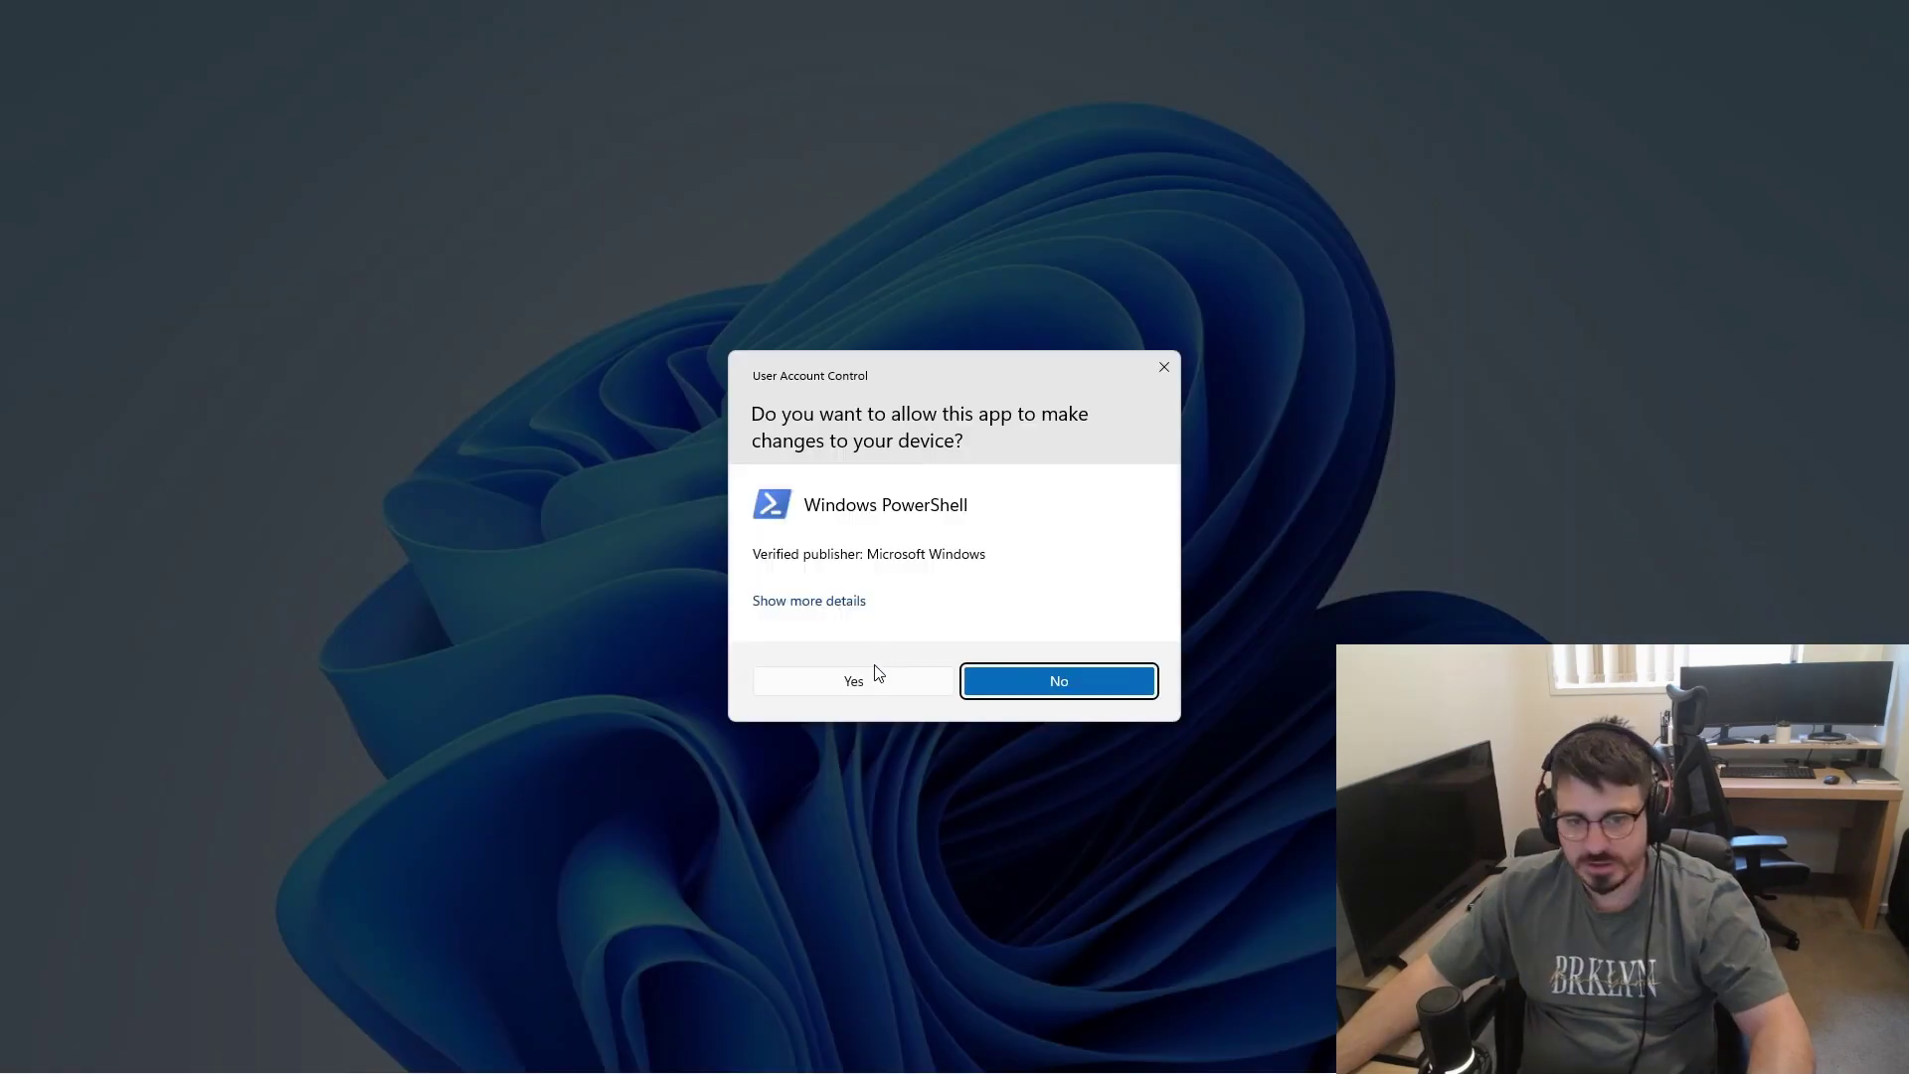
{"action": "left_click", "coordinate": [878, 677]}
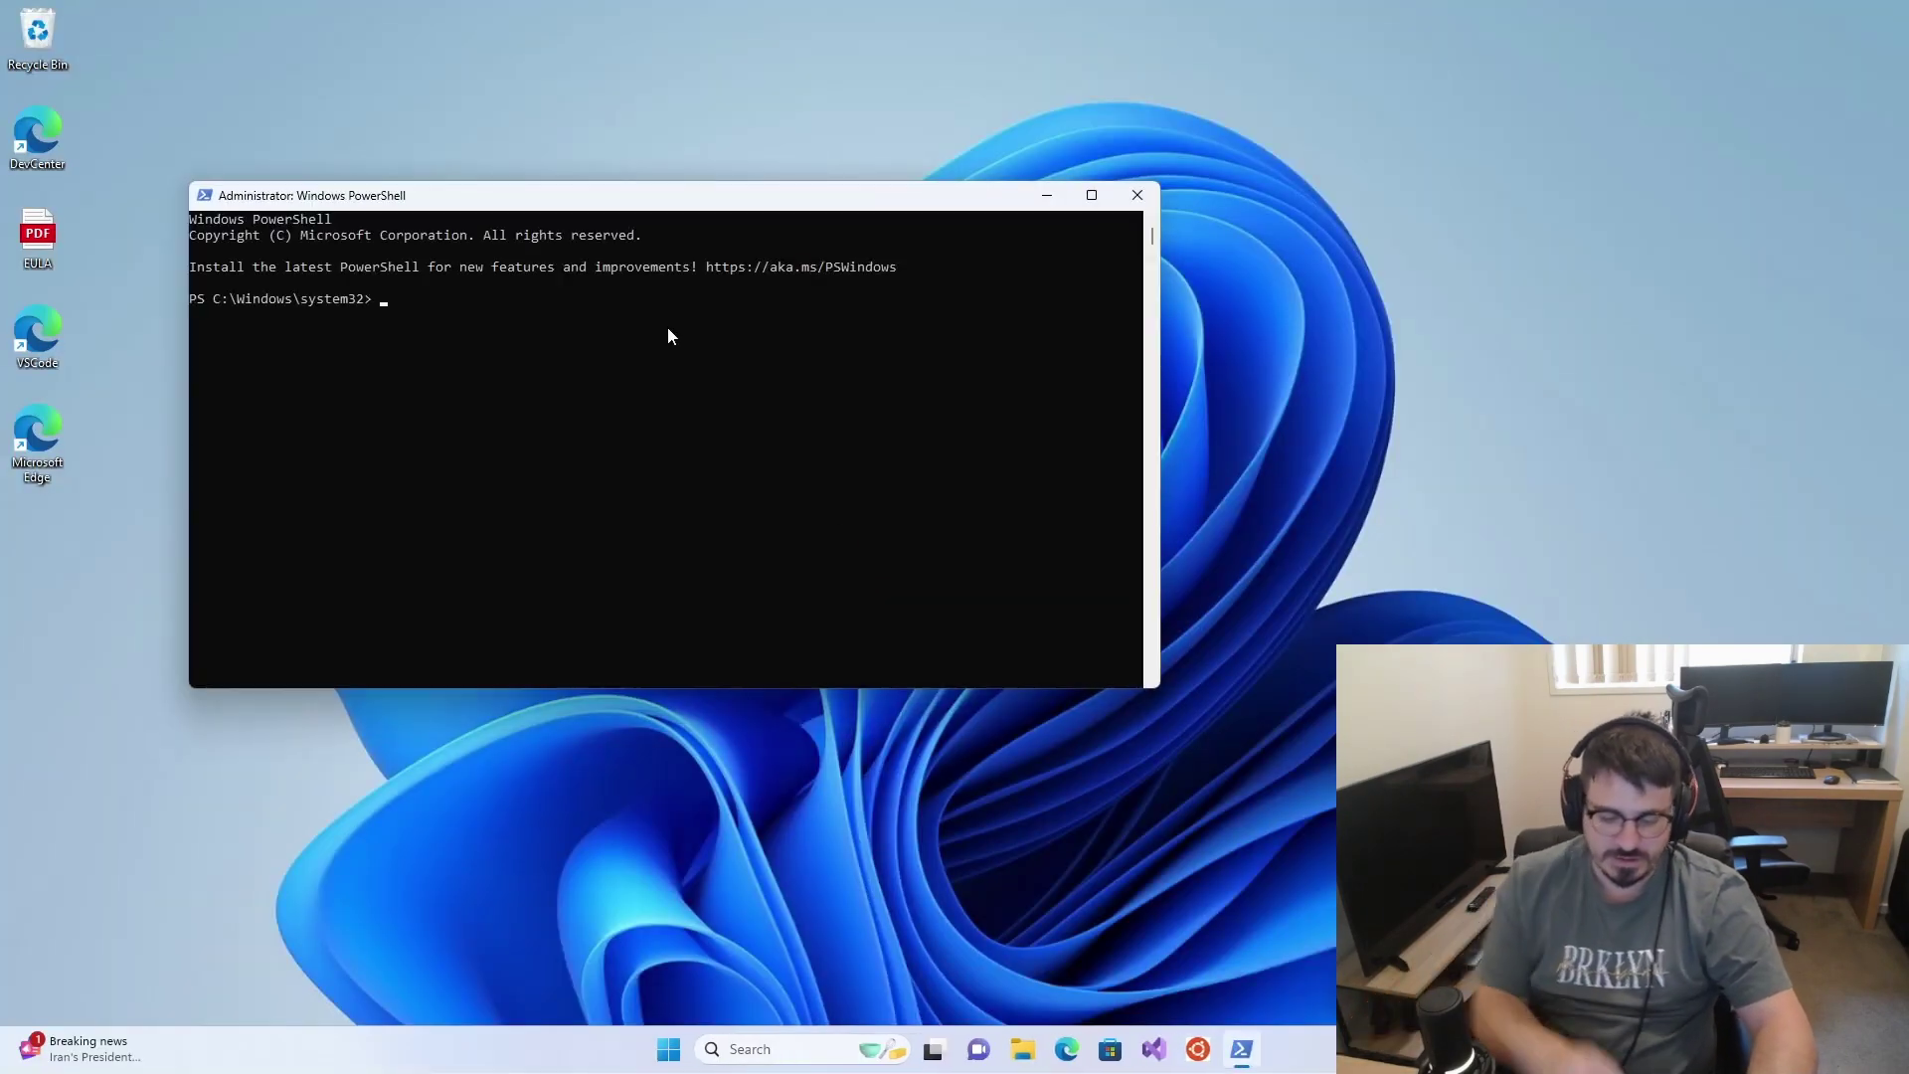
Run Get-VpnConnection and highlight ExampleVPN's ConnectionStatus line in the output
{"action": "type", "text": "Get"}
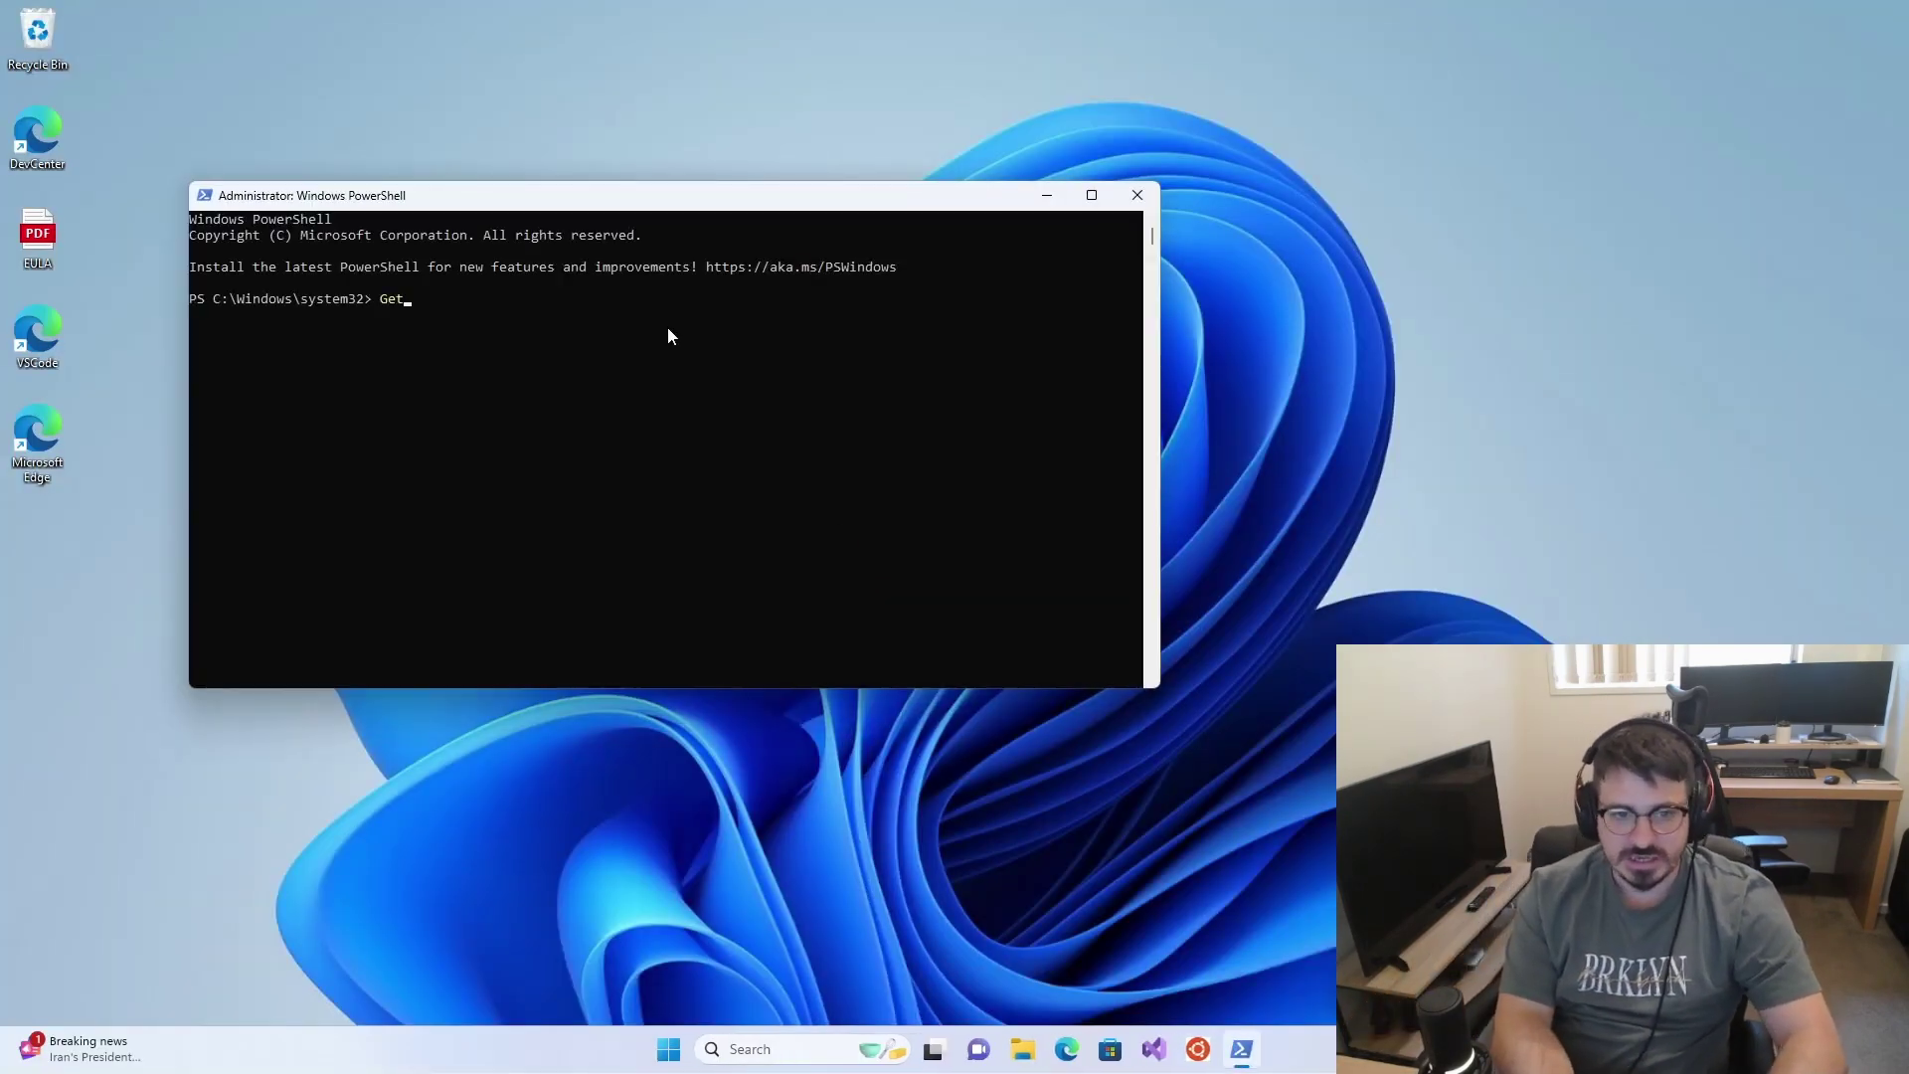
{"action": "type", "text": "-vpnconnection"}
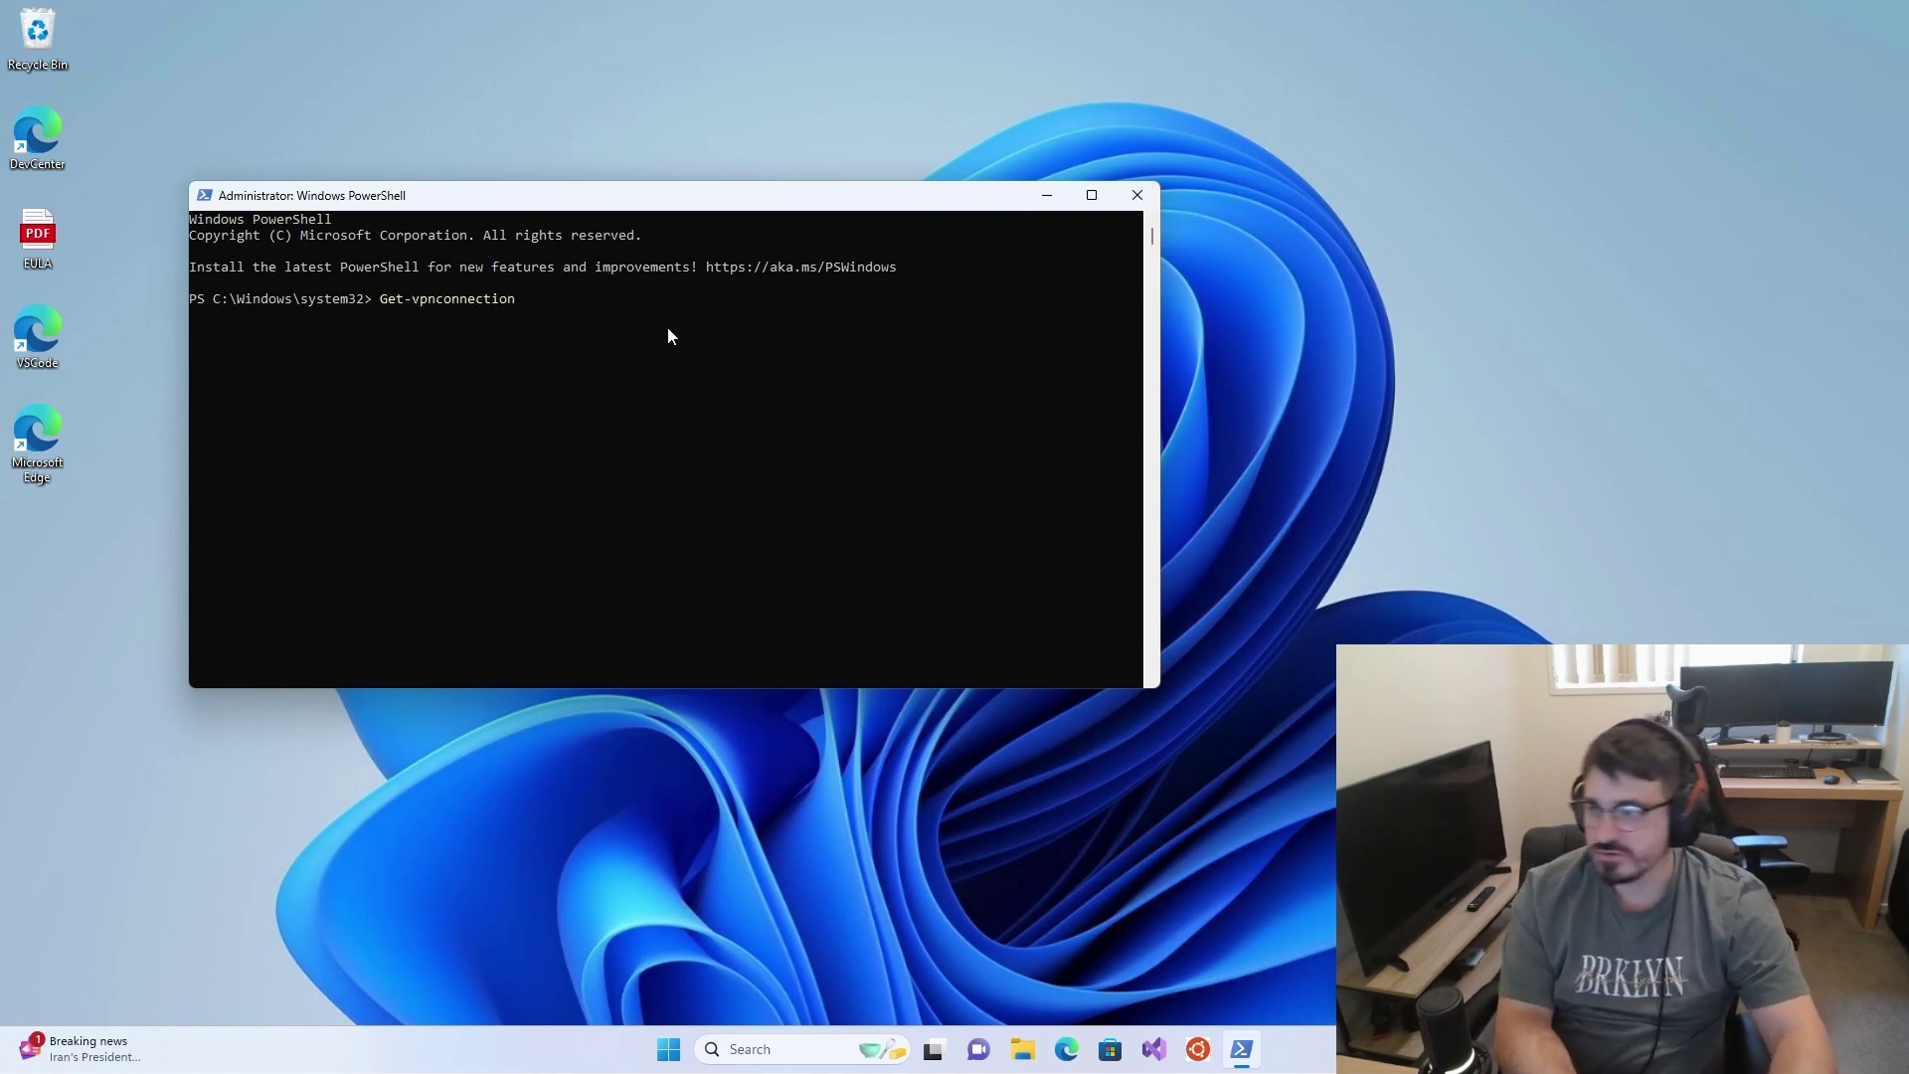
{"action": "key", "text": "Return"}
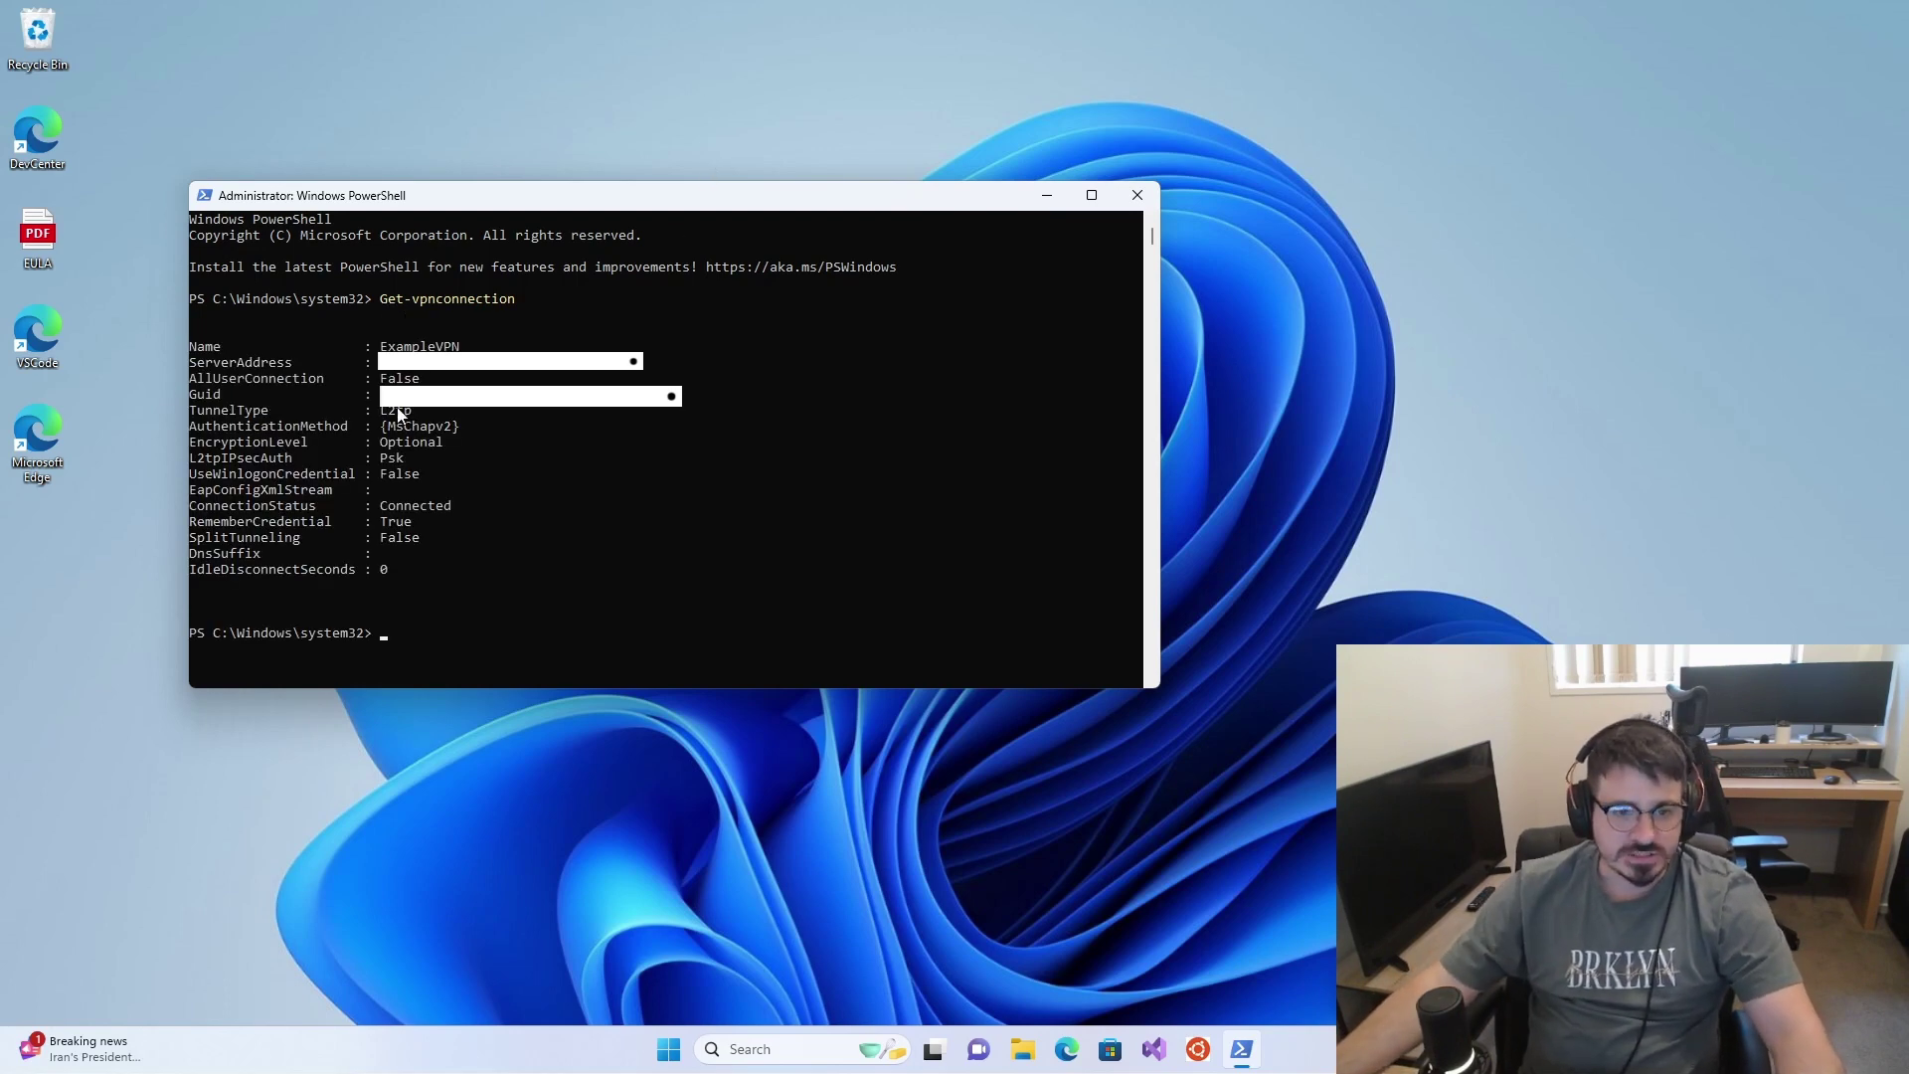
{"action": "left_click_drag", "start_coordinate": [458, 505], "coordinate": [413, 547]}
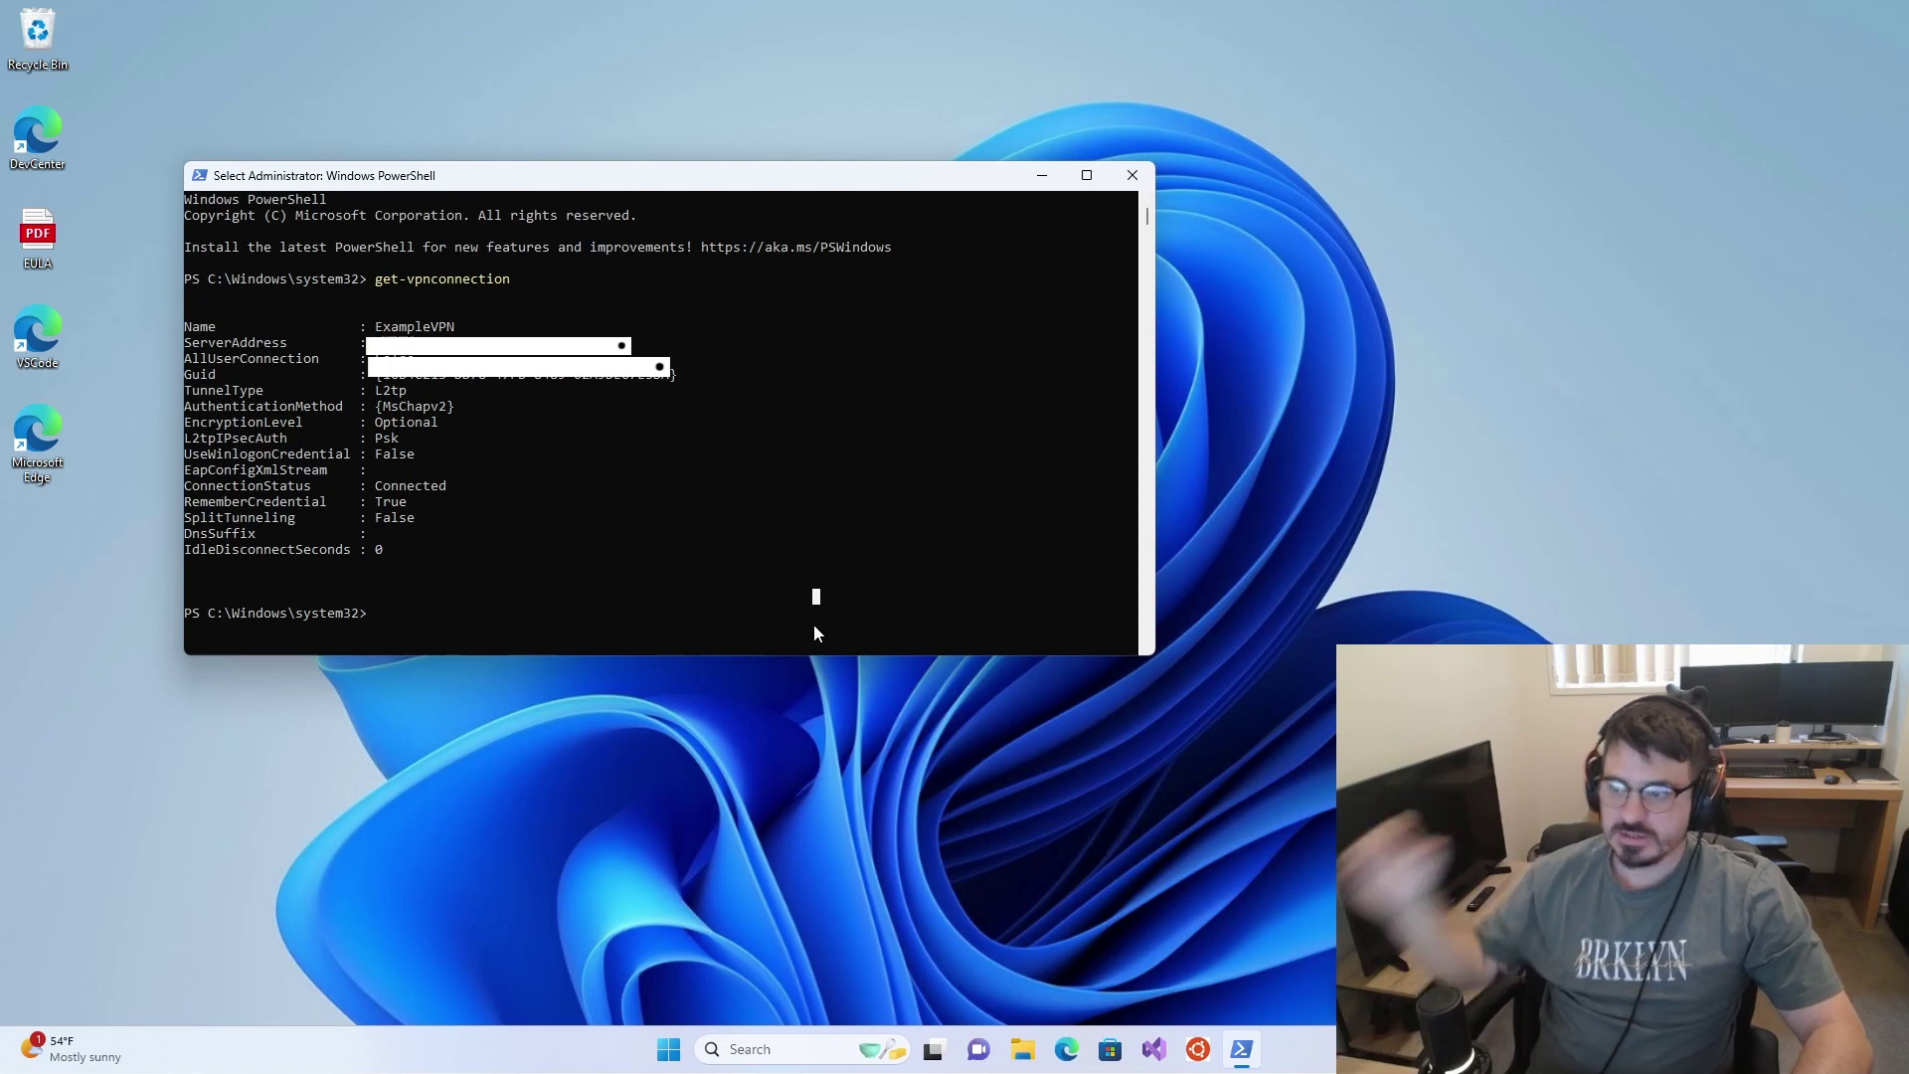
Run Set-VpnConnection -Name "ExampleVPN" -SplitTunneling $true to enable split tunneling
{"action": "type", "text": "Dry"}
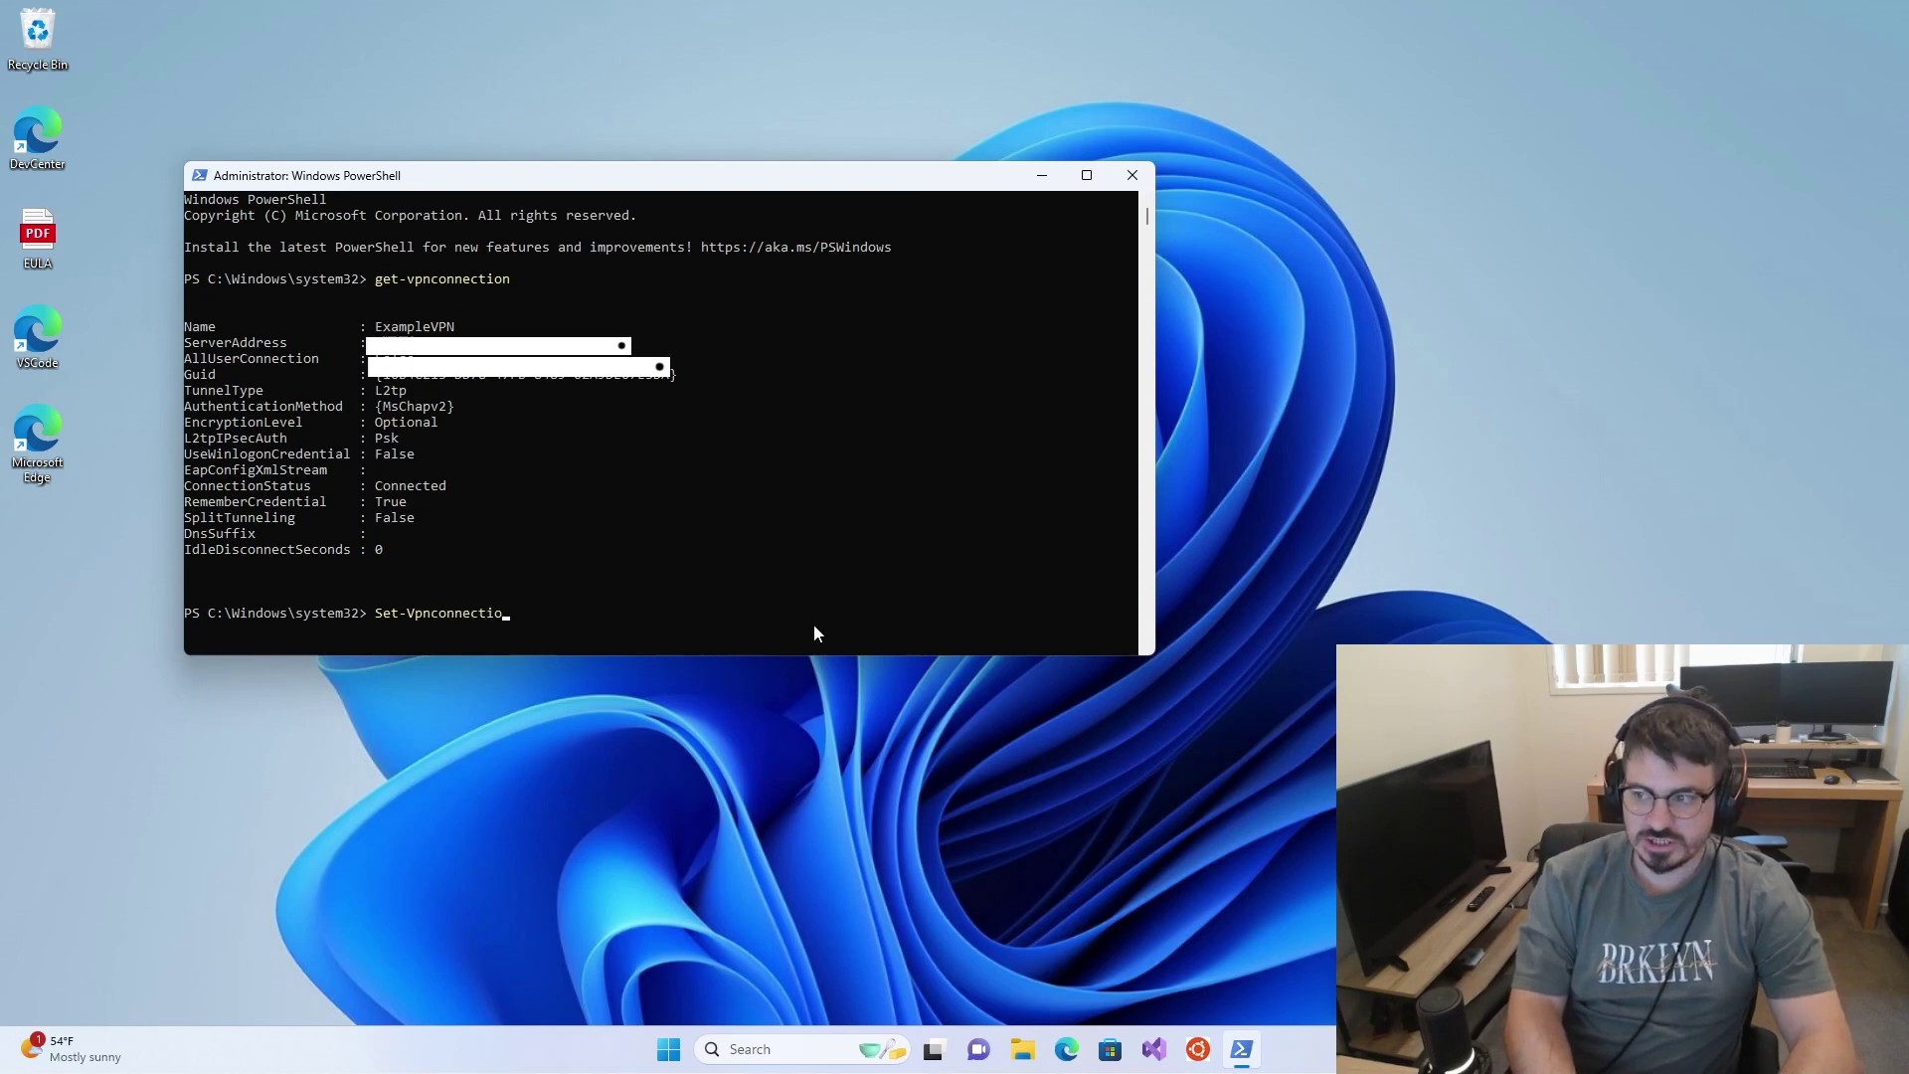
{"action": "type", "text": "n -Name"}
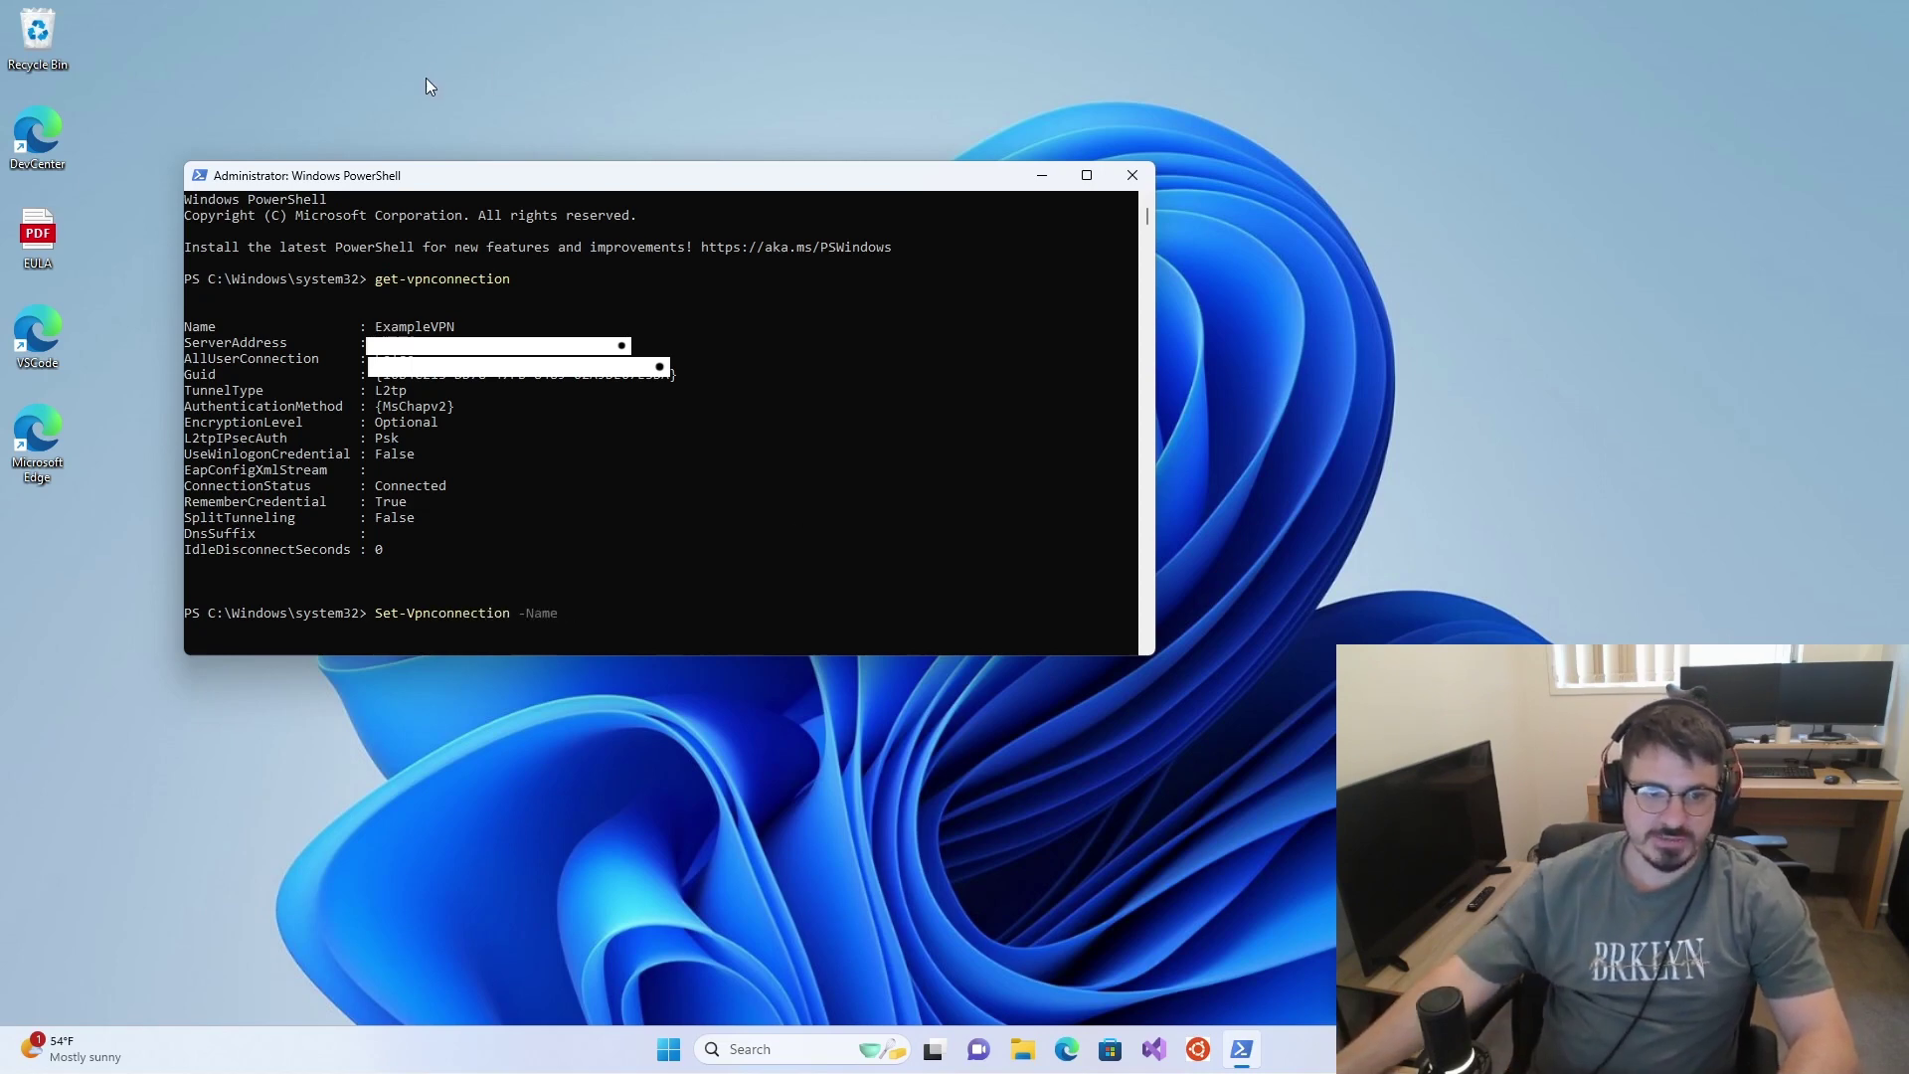
{"action": "left_click_drag", "start_coordinate": [376, 328], "coordinate": [457, 329]}
{"action": "key", "text": "ctrl+c"}
{"action": "type", "text": "\""}
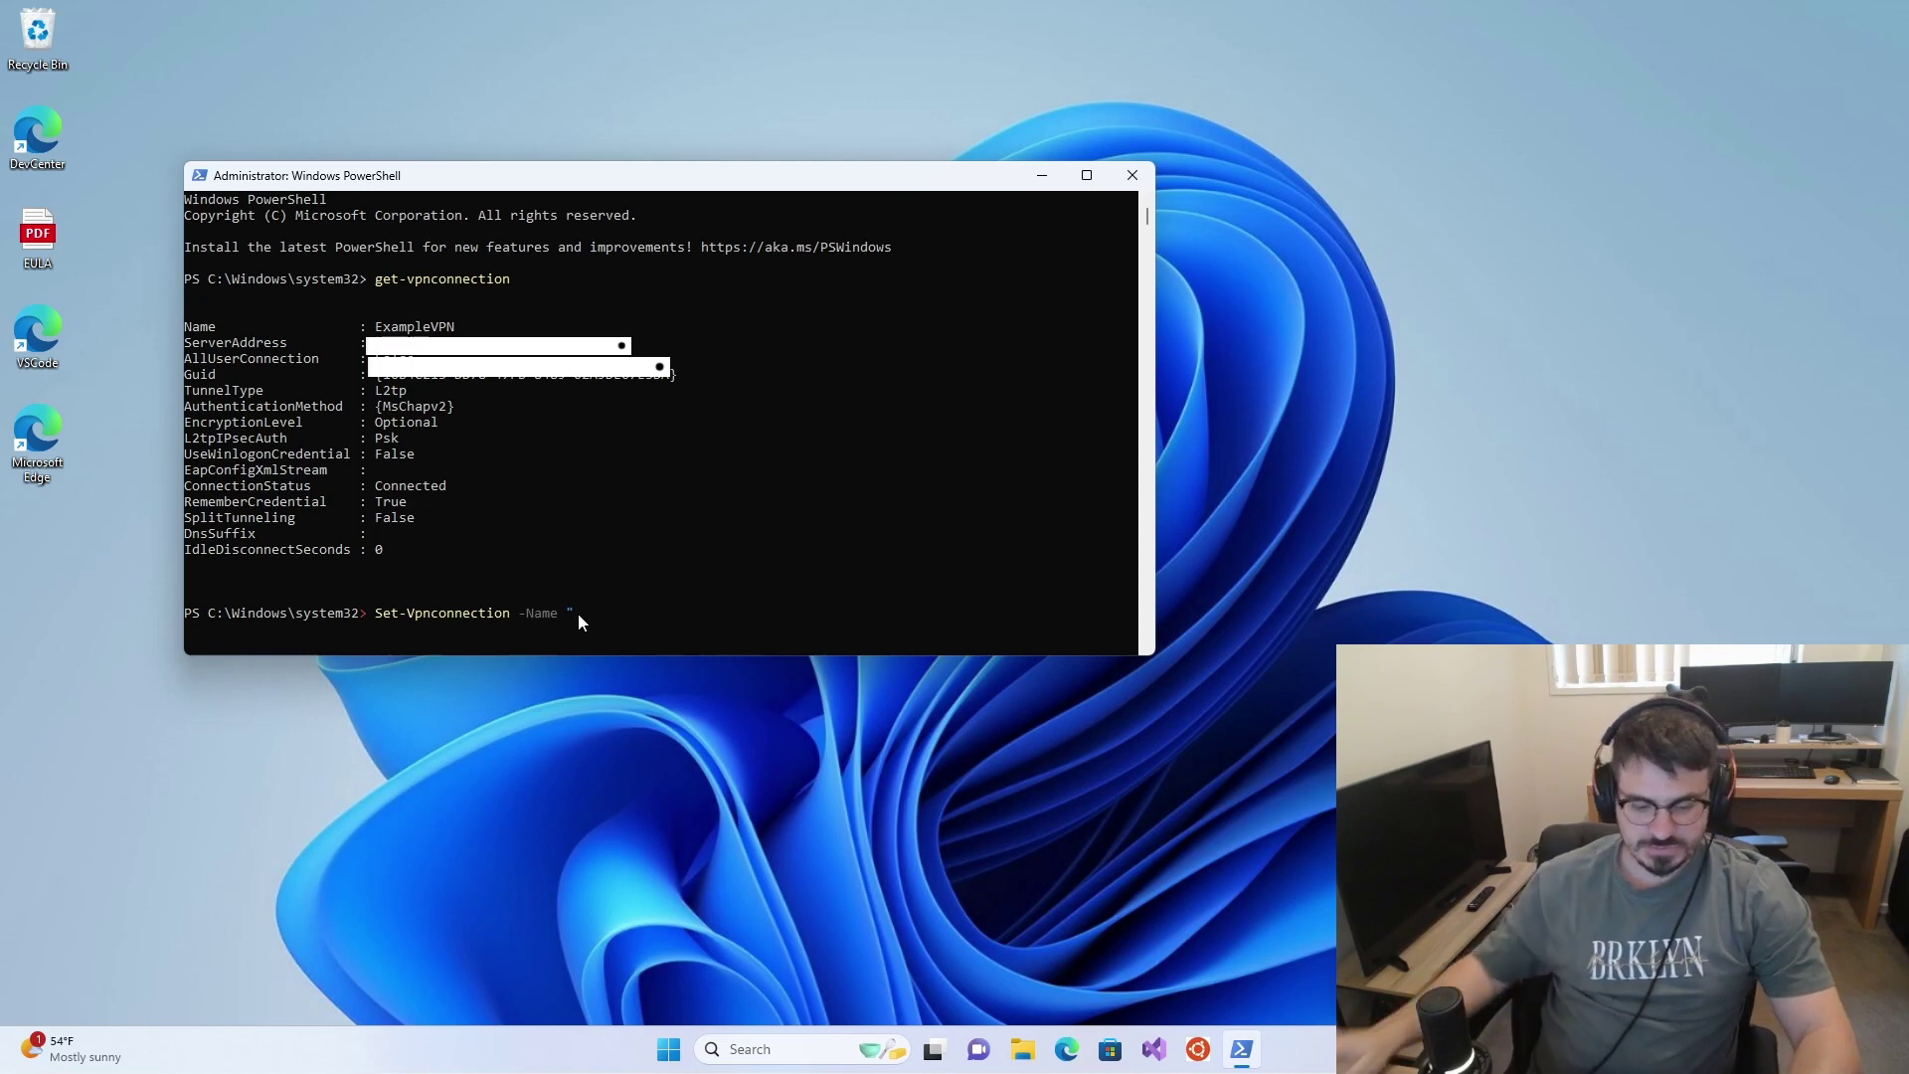
{"action": "key", "text": "ctrl+v"}
{"action": "type", "text": "\" -"}
{"action": "key", "text": "BackSpace"}
{"action": "type", "text": "SplitTuenn"}
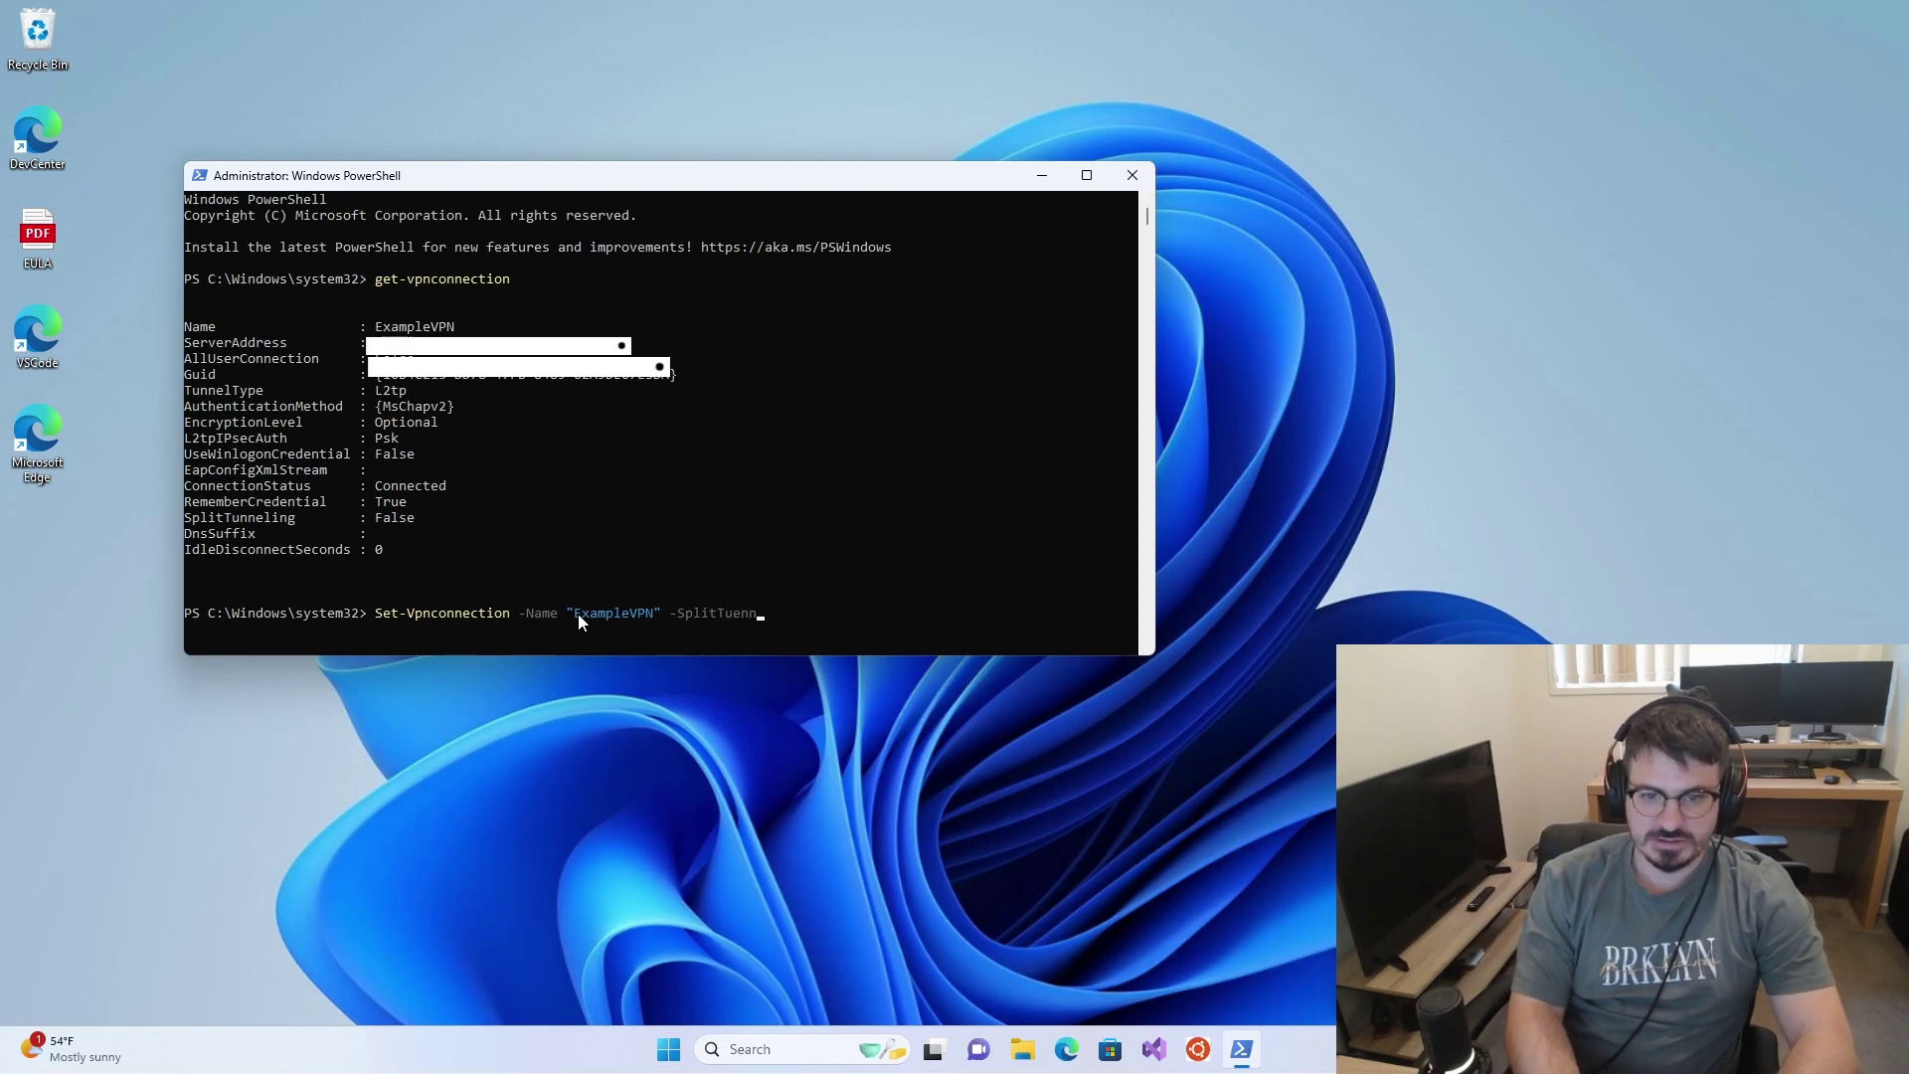
{"action": "key", "text": "BackSpace"}
{"action": "key", "text": "BackSpace"}
{"action": "key", "text": "BackSpace"}
{"action": "type", "text": "ne"}
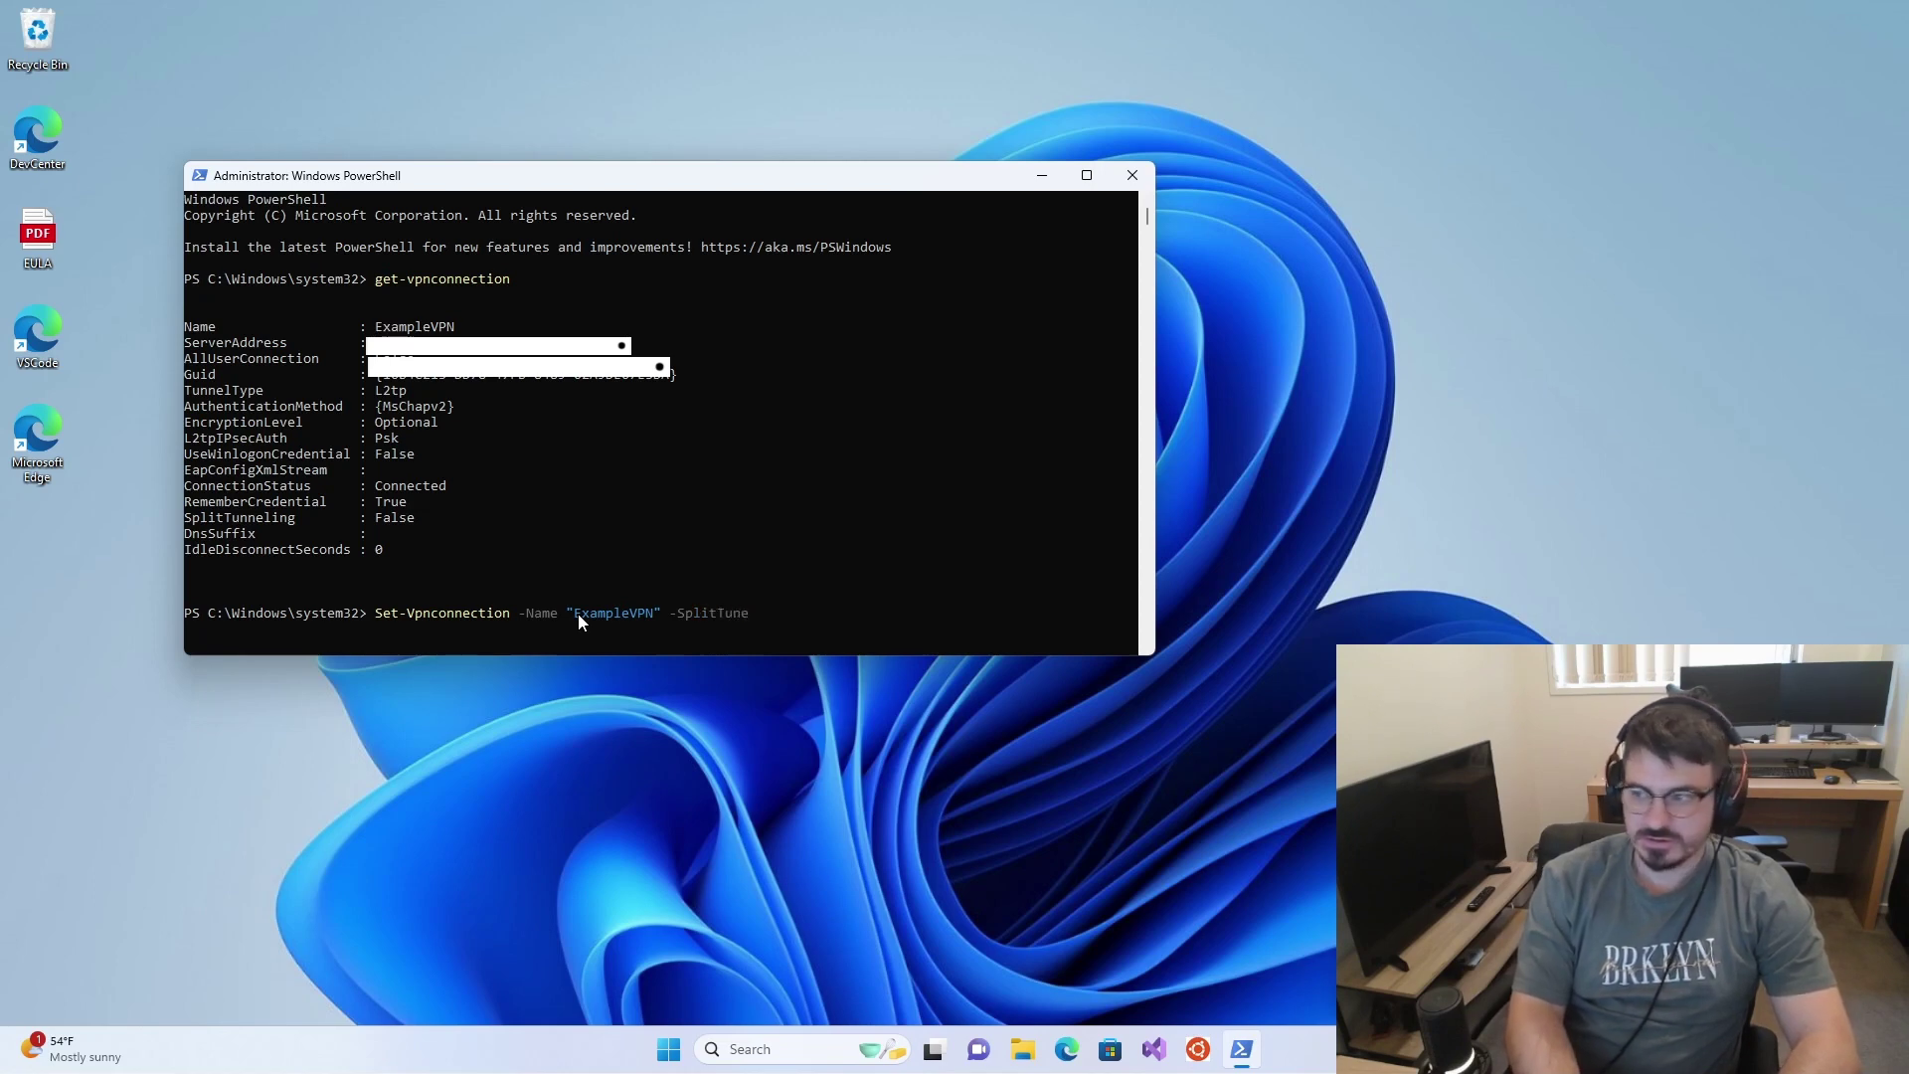
{"action": "key", "text": "BackSpace"}
{"action": "type", "text": "neling $true"}
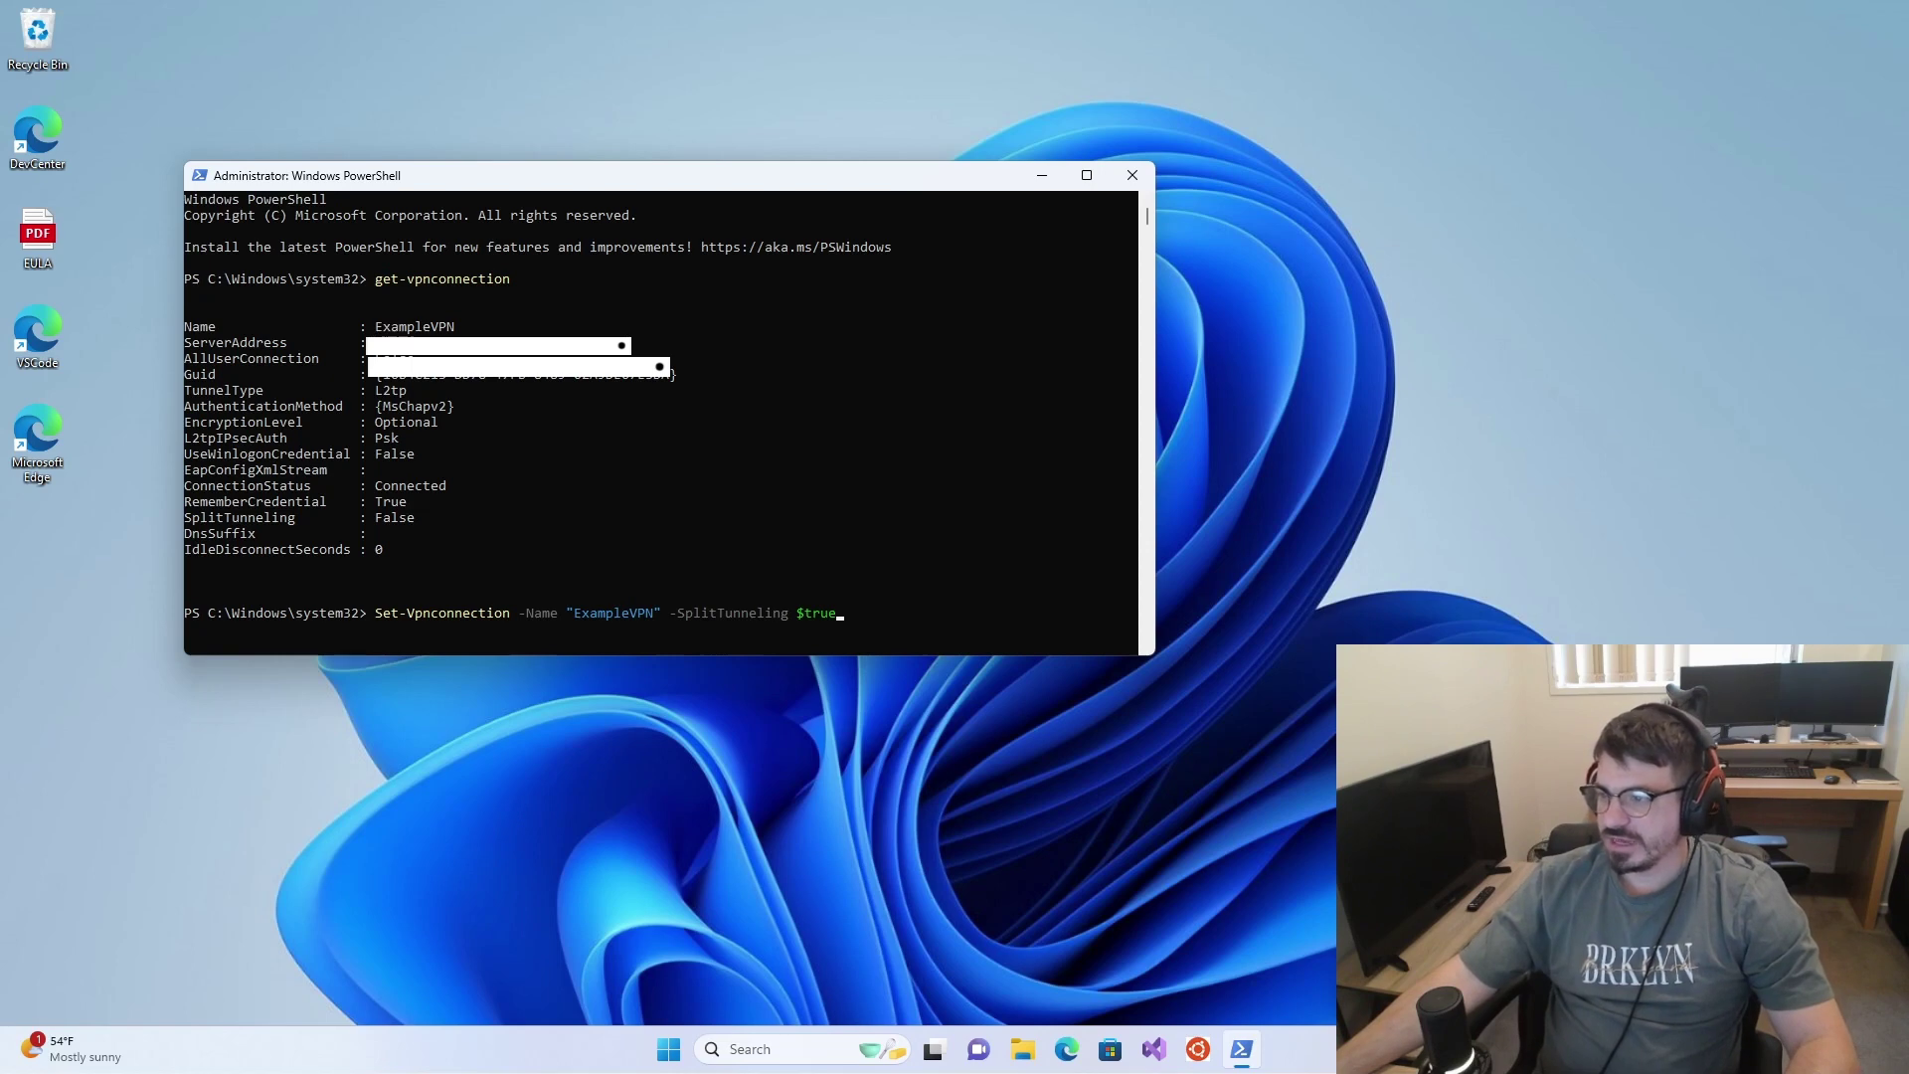
{"action": "left_click", "coordinate": [847, 624]}
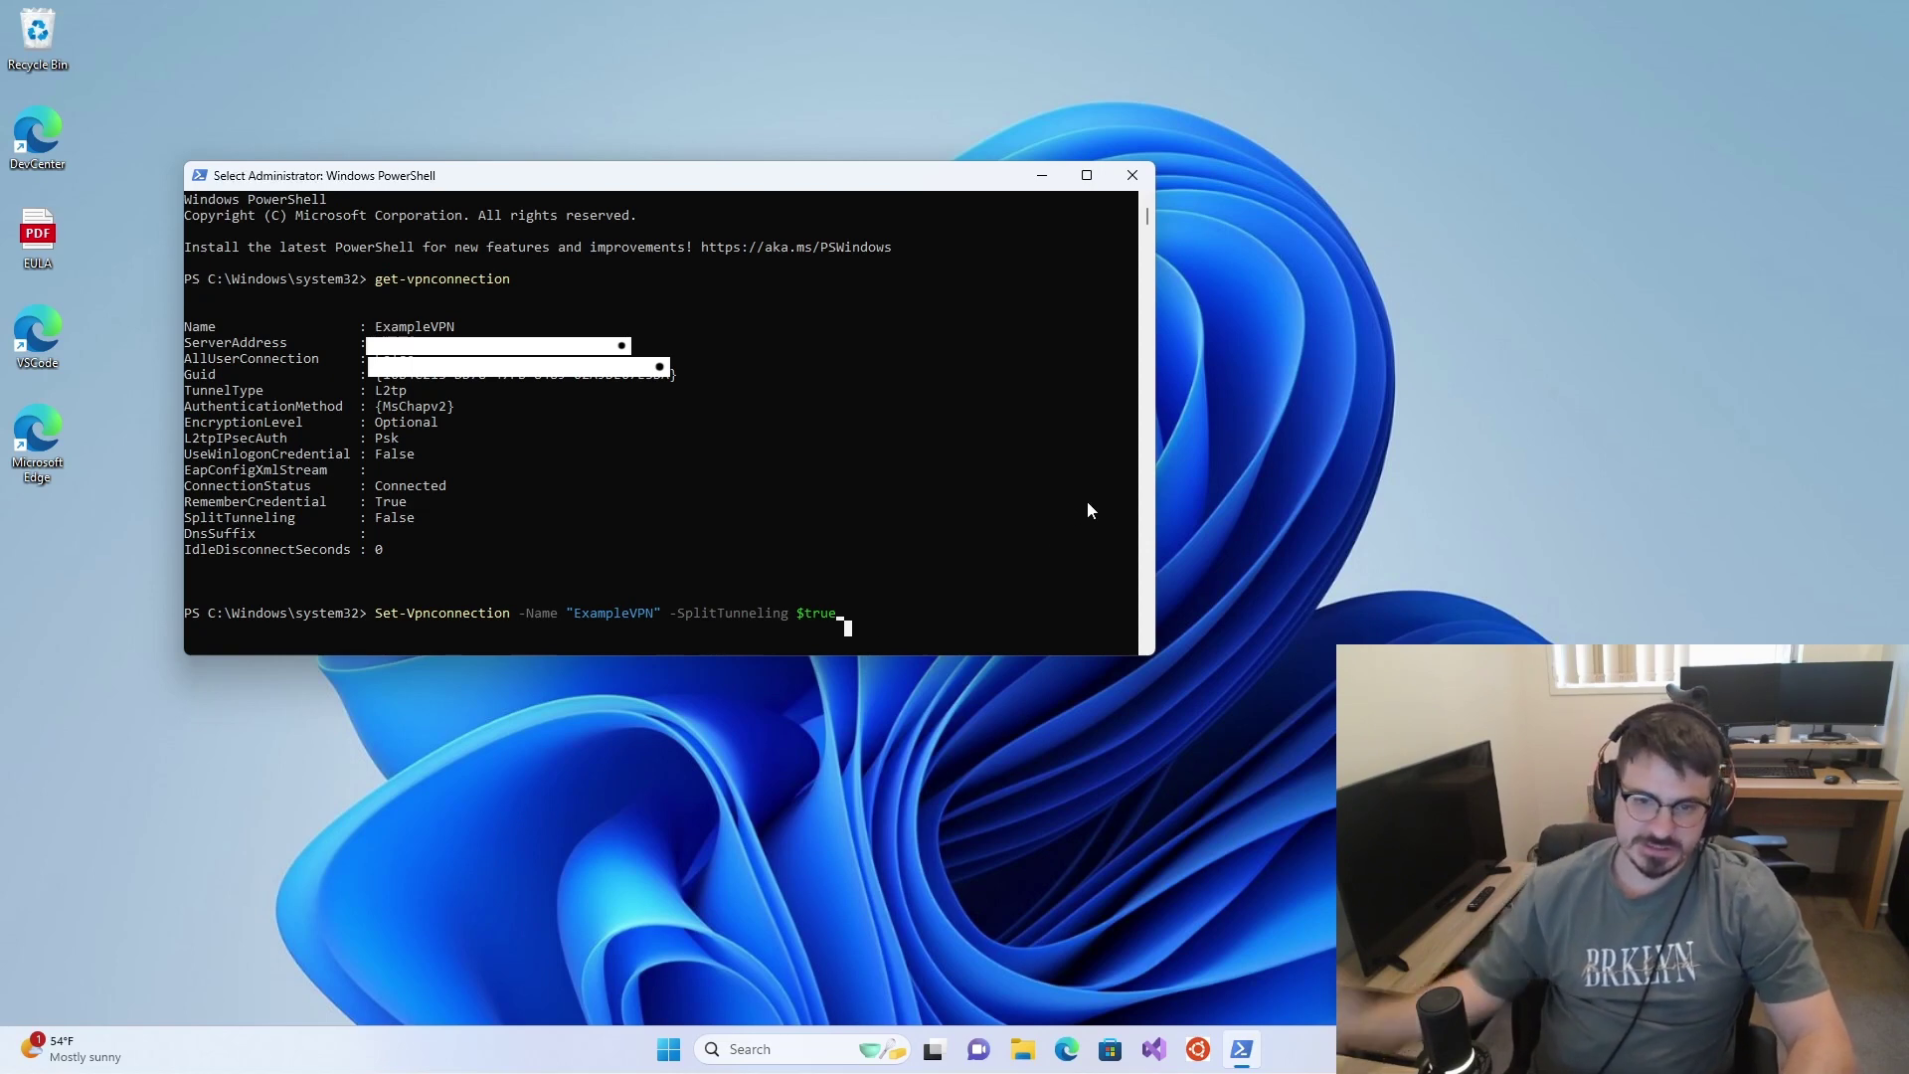
{"action": "key", "text": "Escape"}
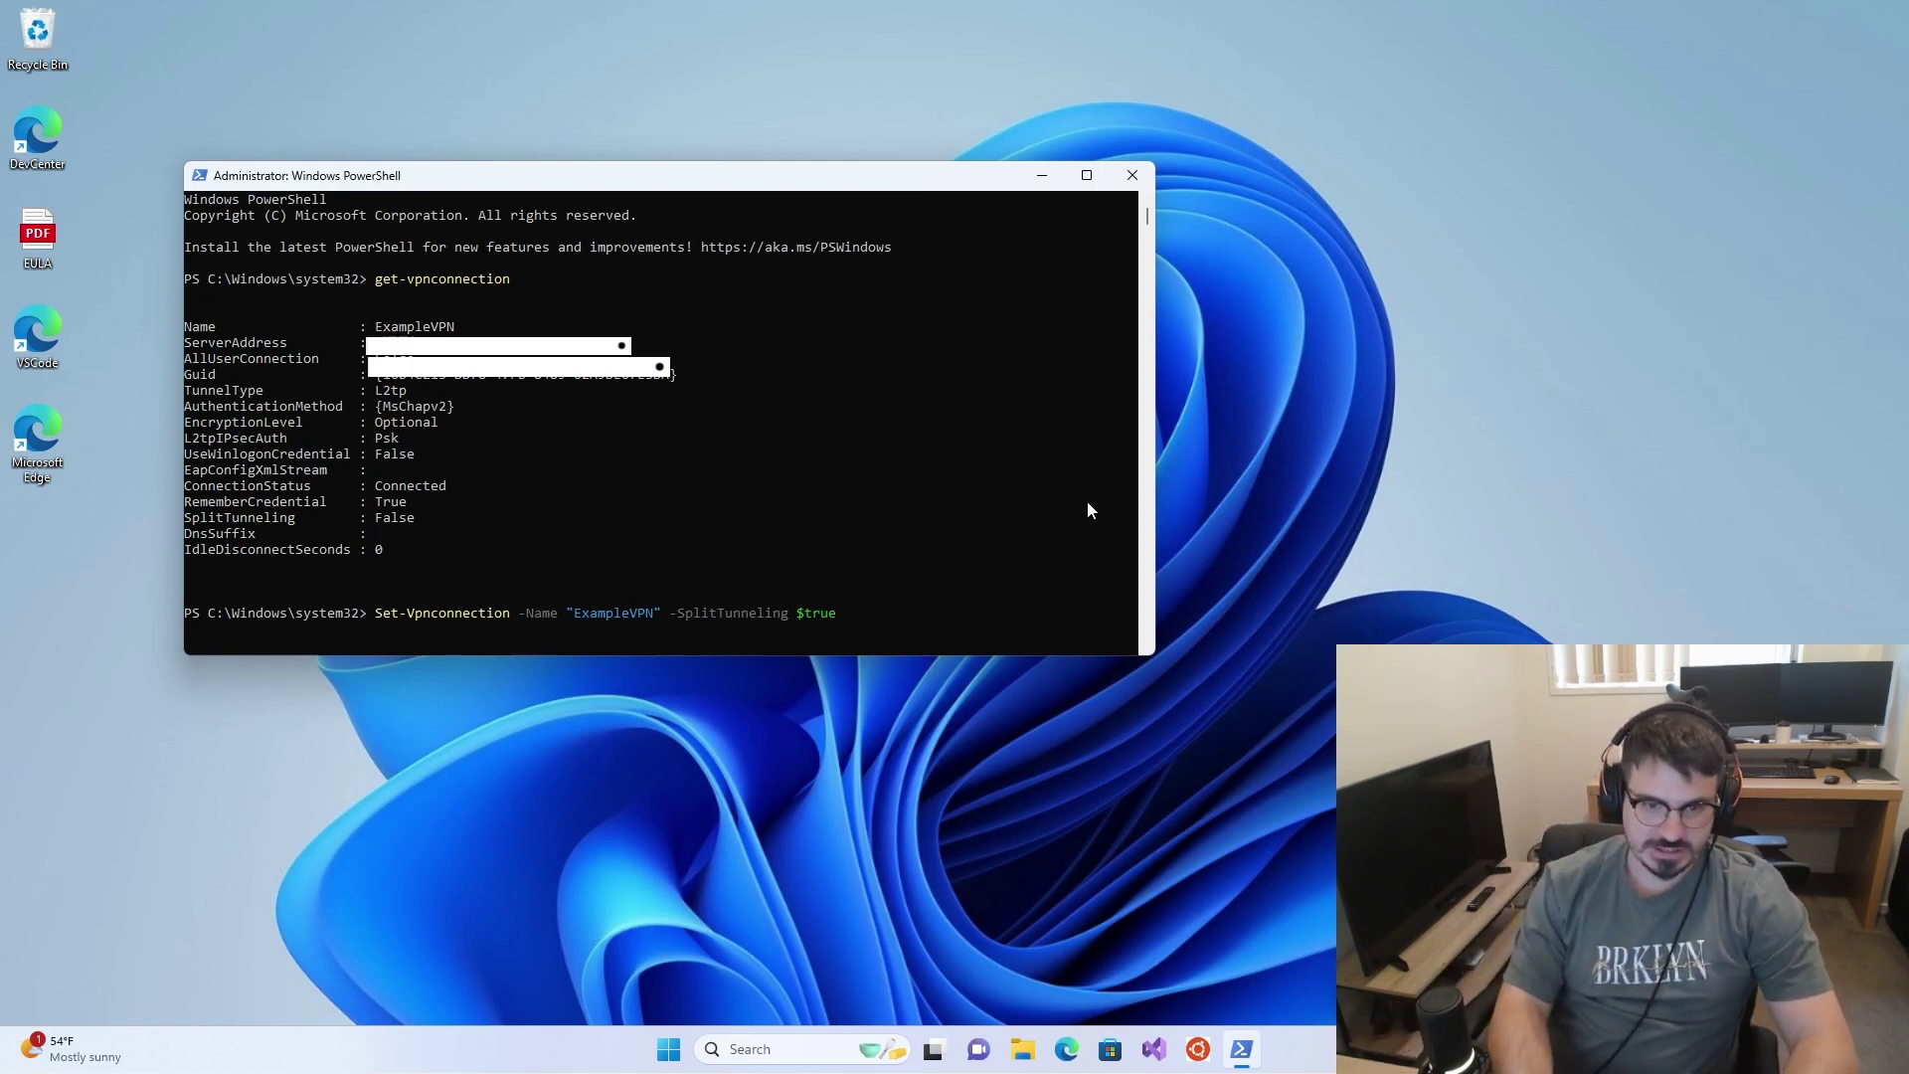
{"action": "key", "text": "Return"}
{"action": "key", "text": "Return"}
{"action": "key", "text": "Return"}
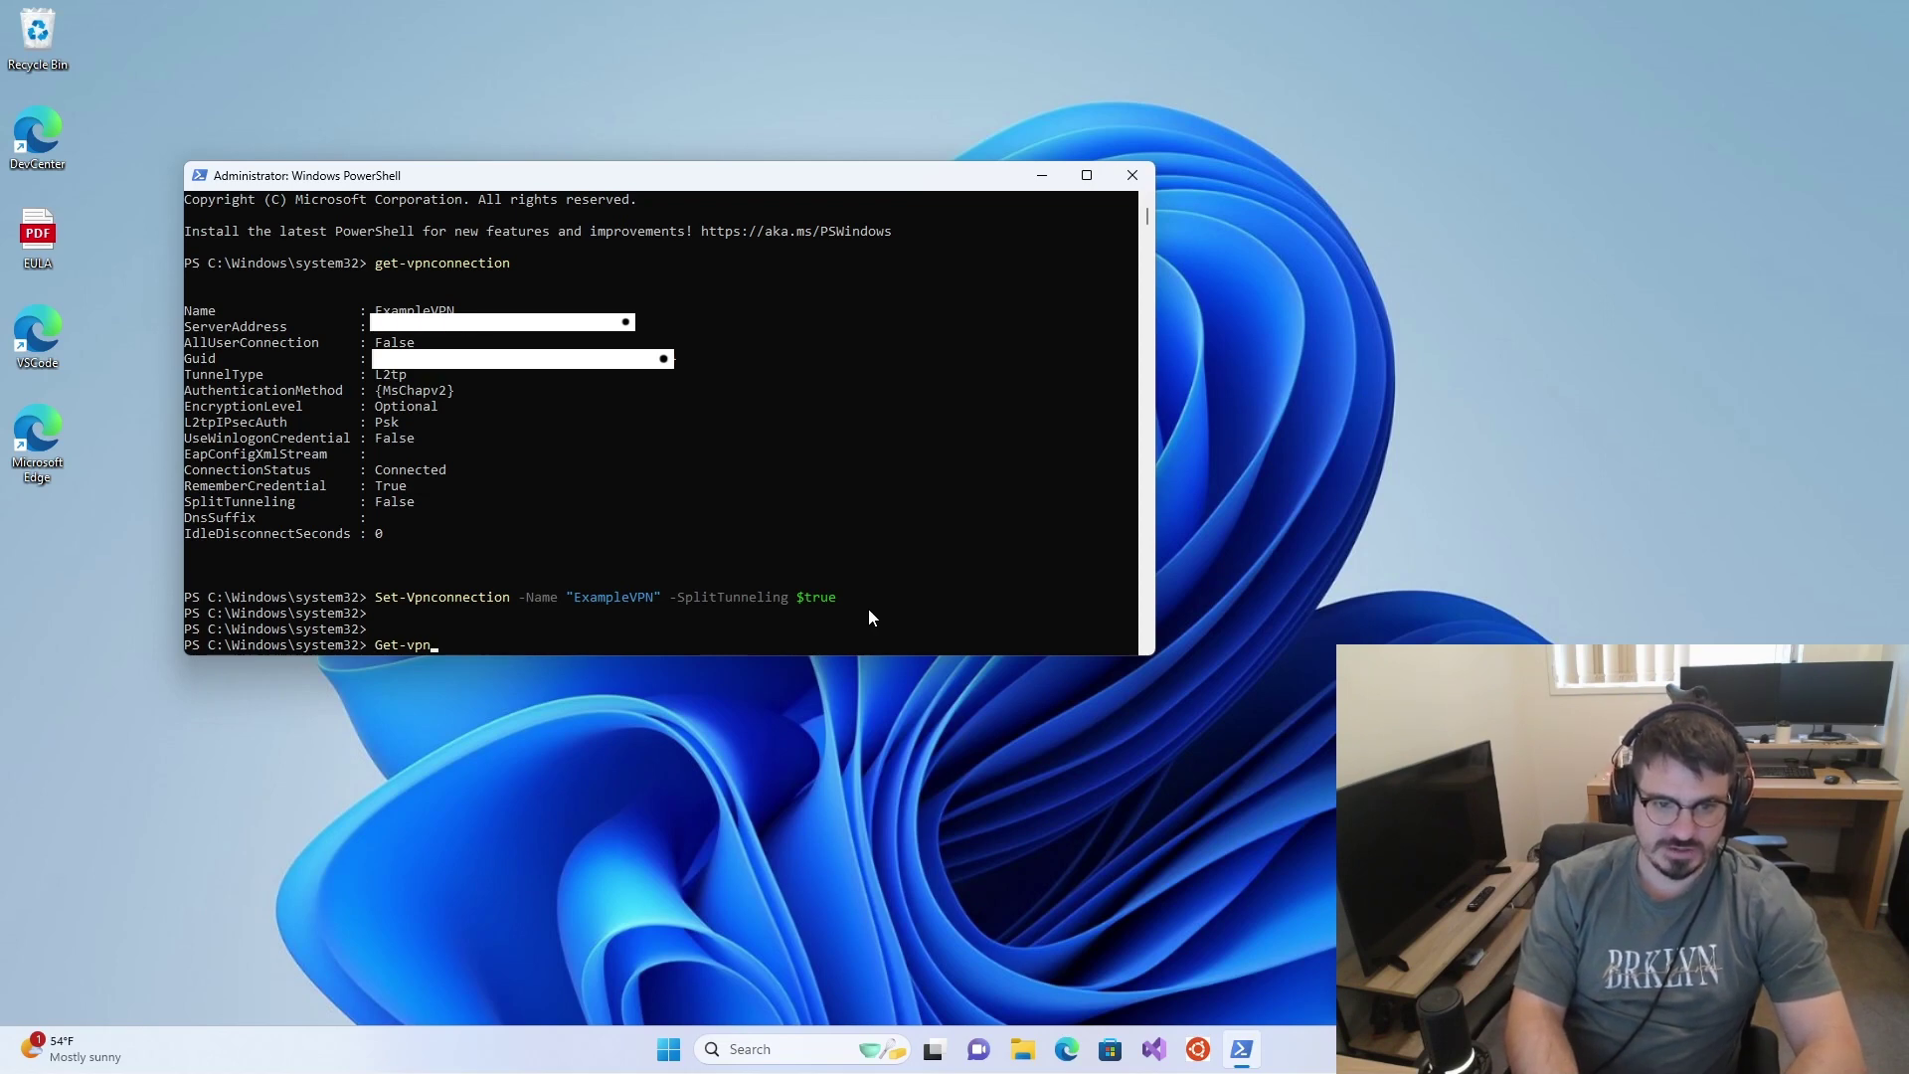
Rerun Get-VpnConnection to confirm SplitTunneling is True, then close PowerShell with Alt+F4
{"action": "type", "text": "Get-vpnconnection"}
{"action": "key", "text": "Return"}
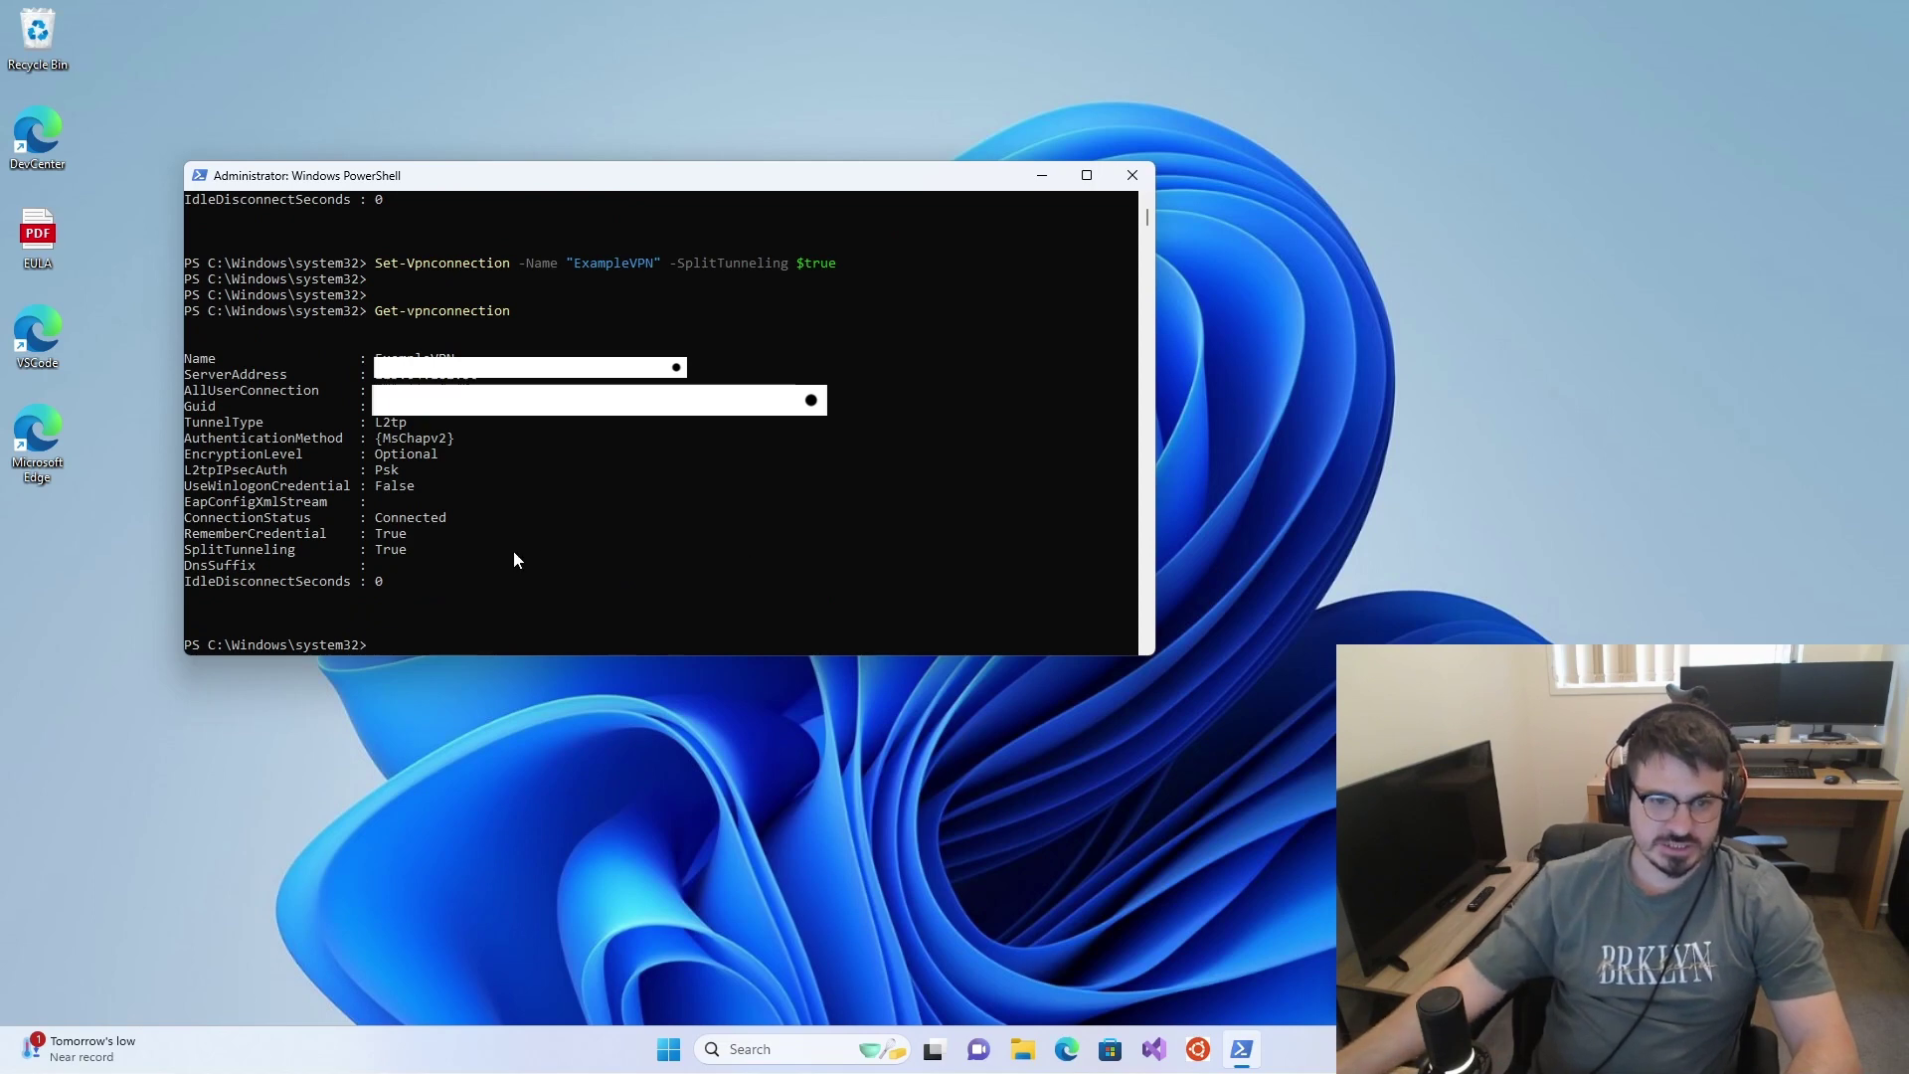
{"action": "double_click", "coordinate": [381, 550]}
{"action": "left_click", "coordinate": [379, 550]}
{"action": "left_click", "coordinate": [379, 644]}
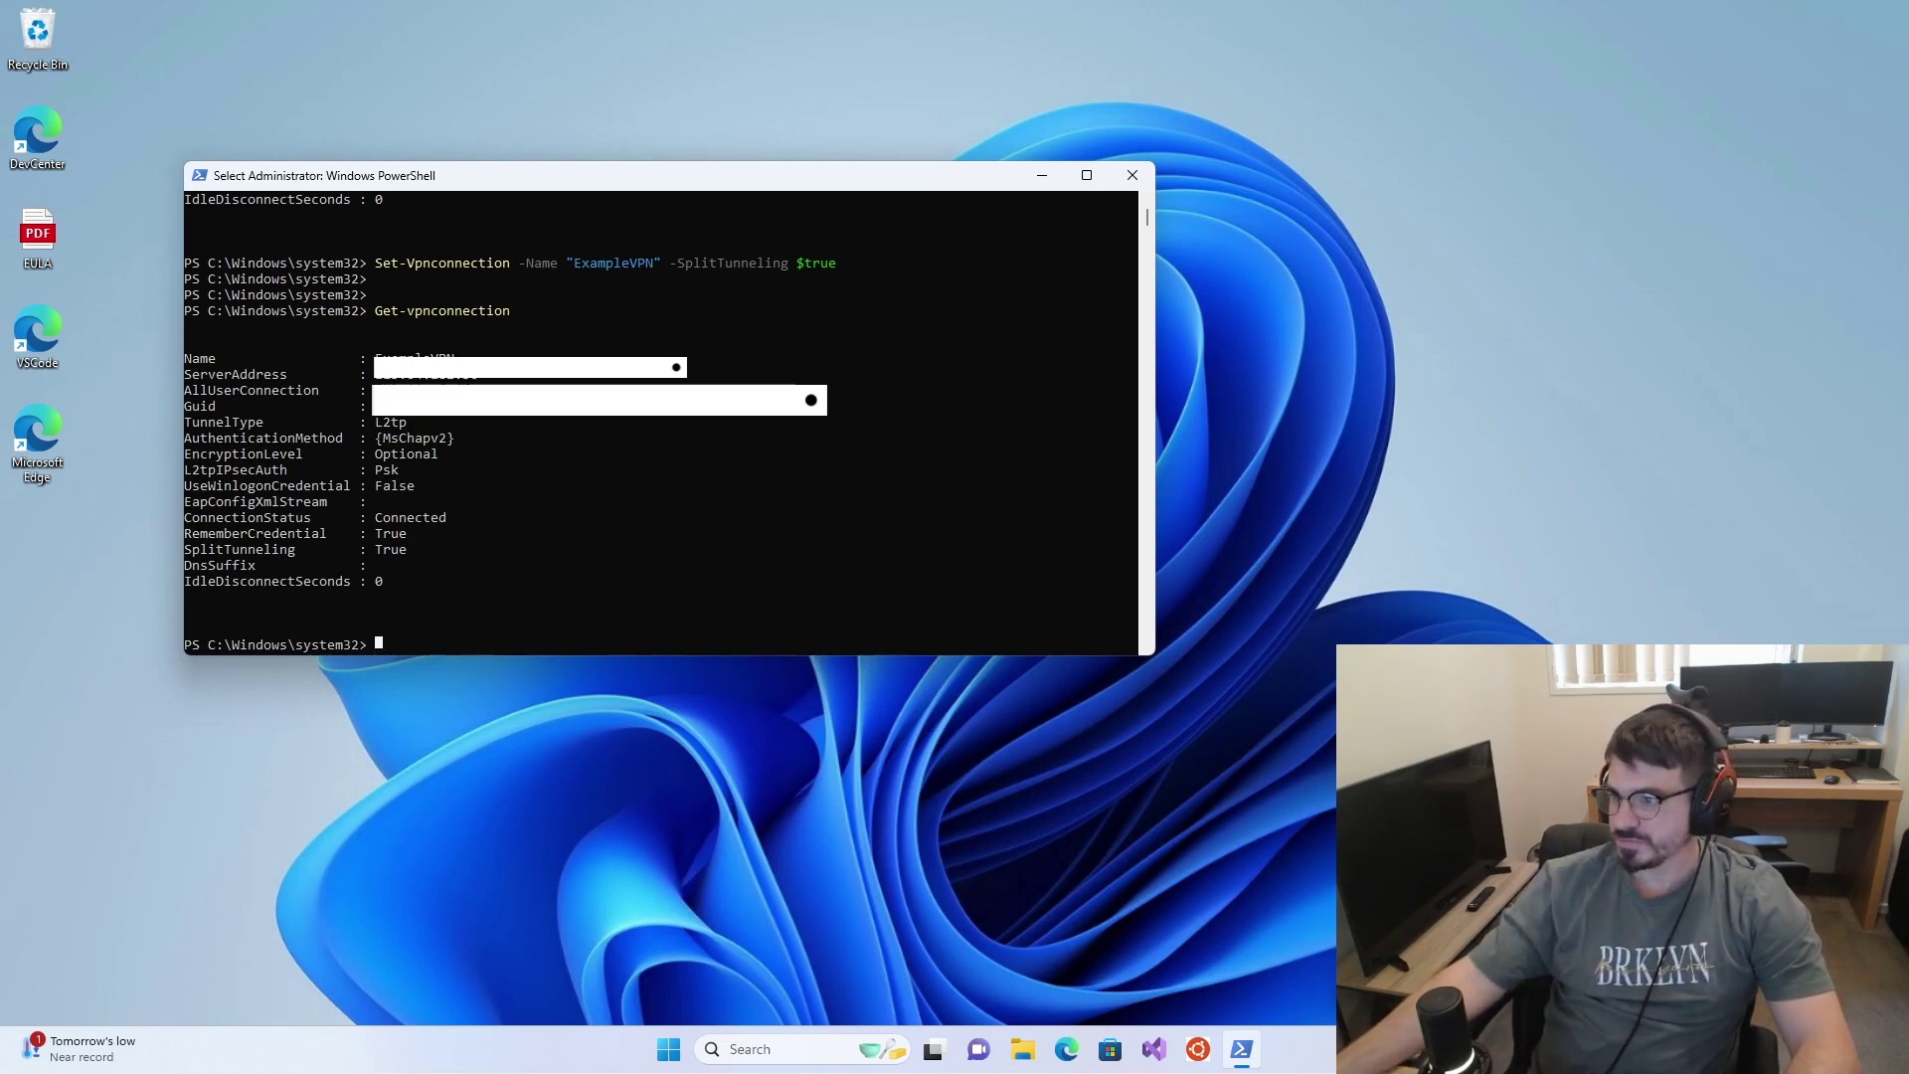
{"action": "key", "text": "alt+F4"}
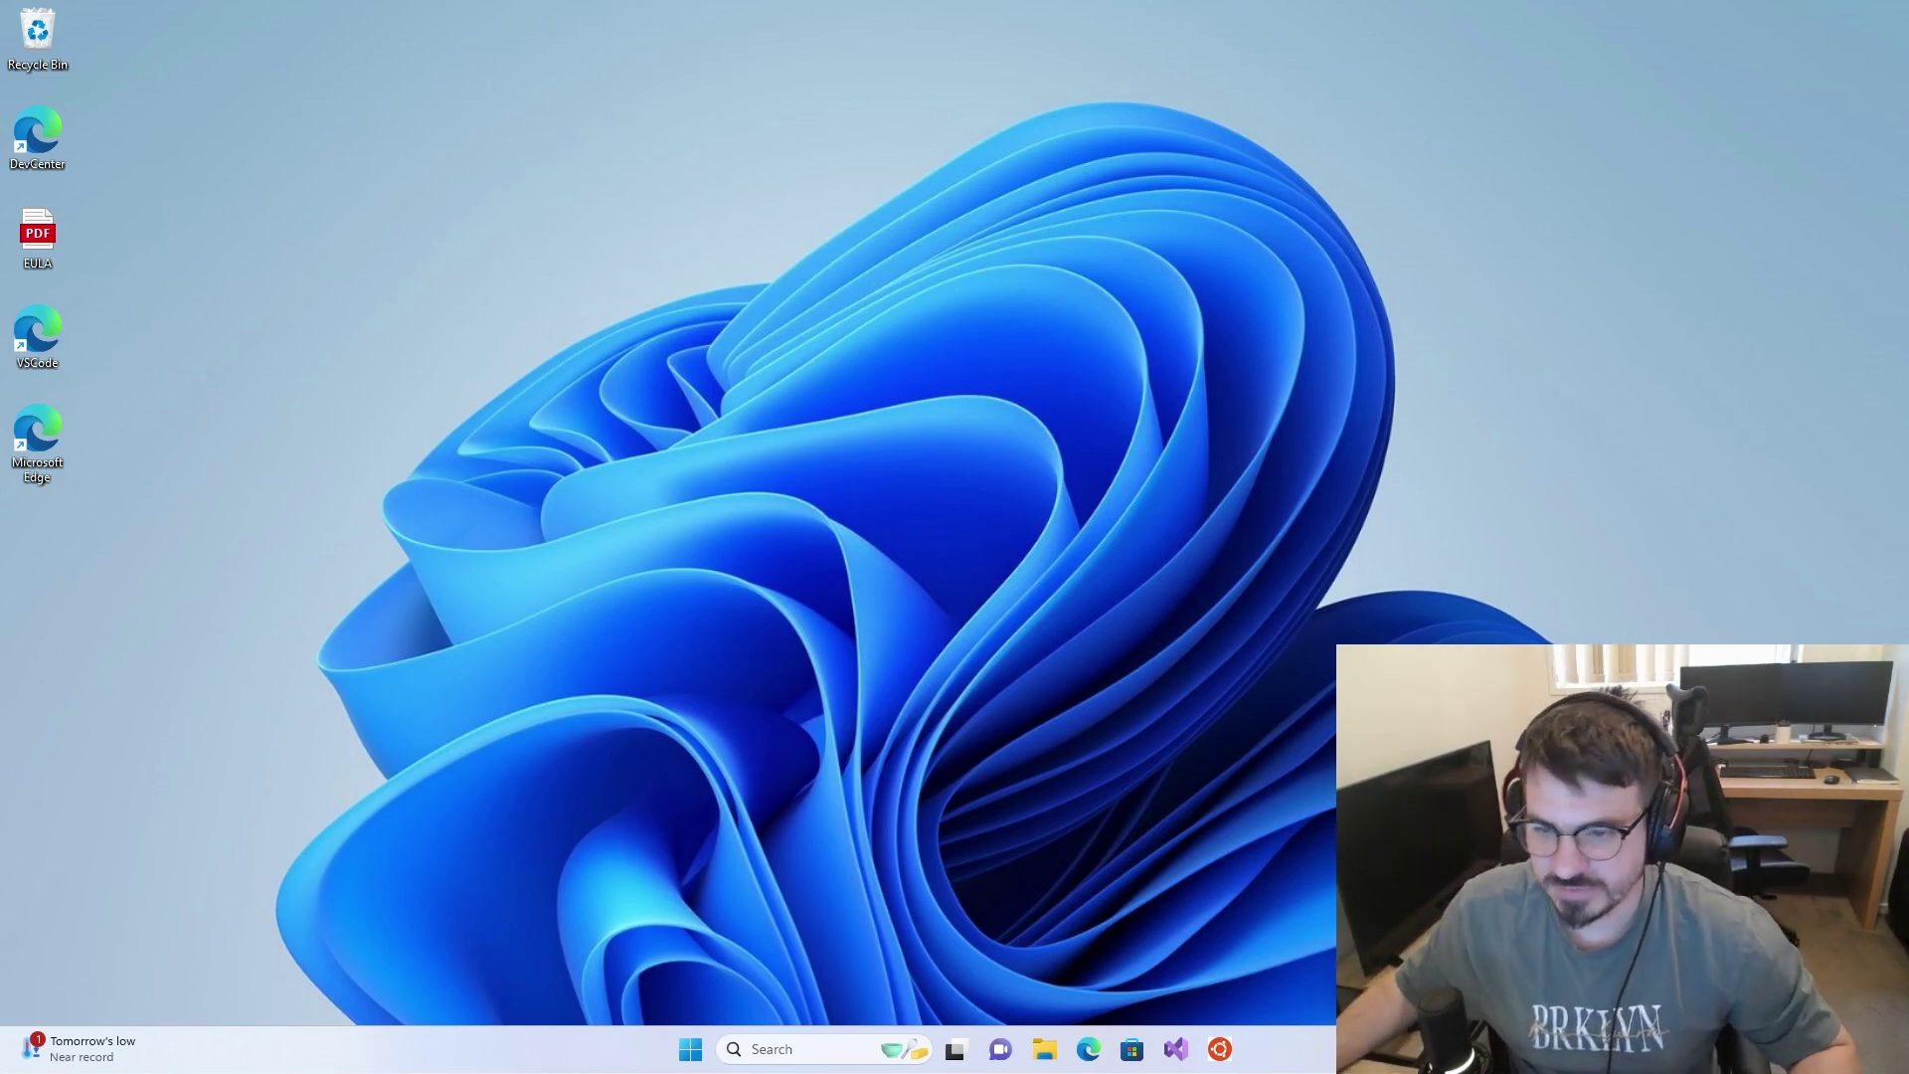
{"action": "key", "text": "super+a"}
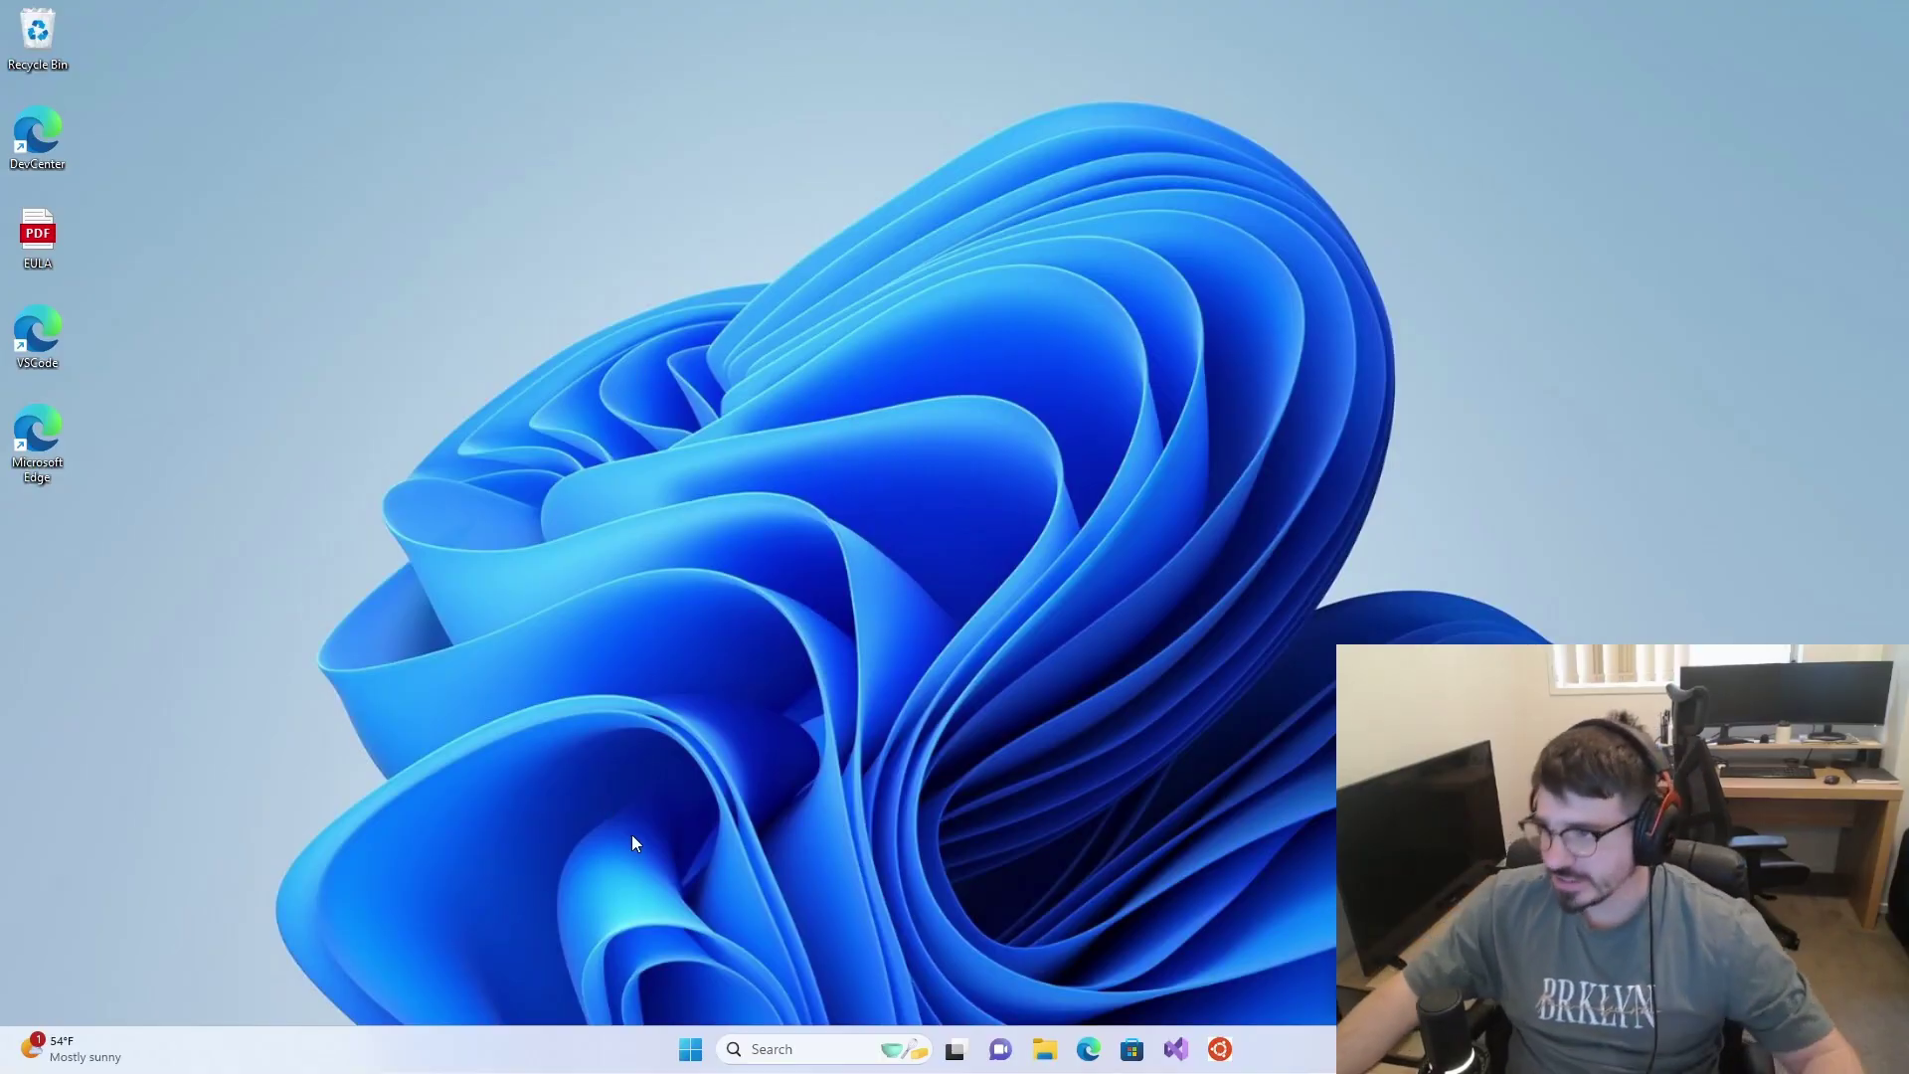
Open the Run dialog from Start and run ncpa.cpl to open Network Connections
{"action": "left_click", "coordinate": [693, 1052]}
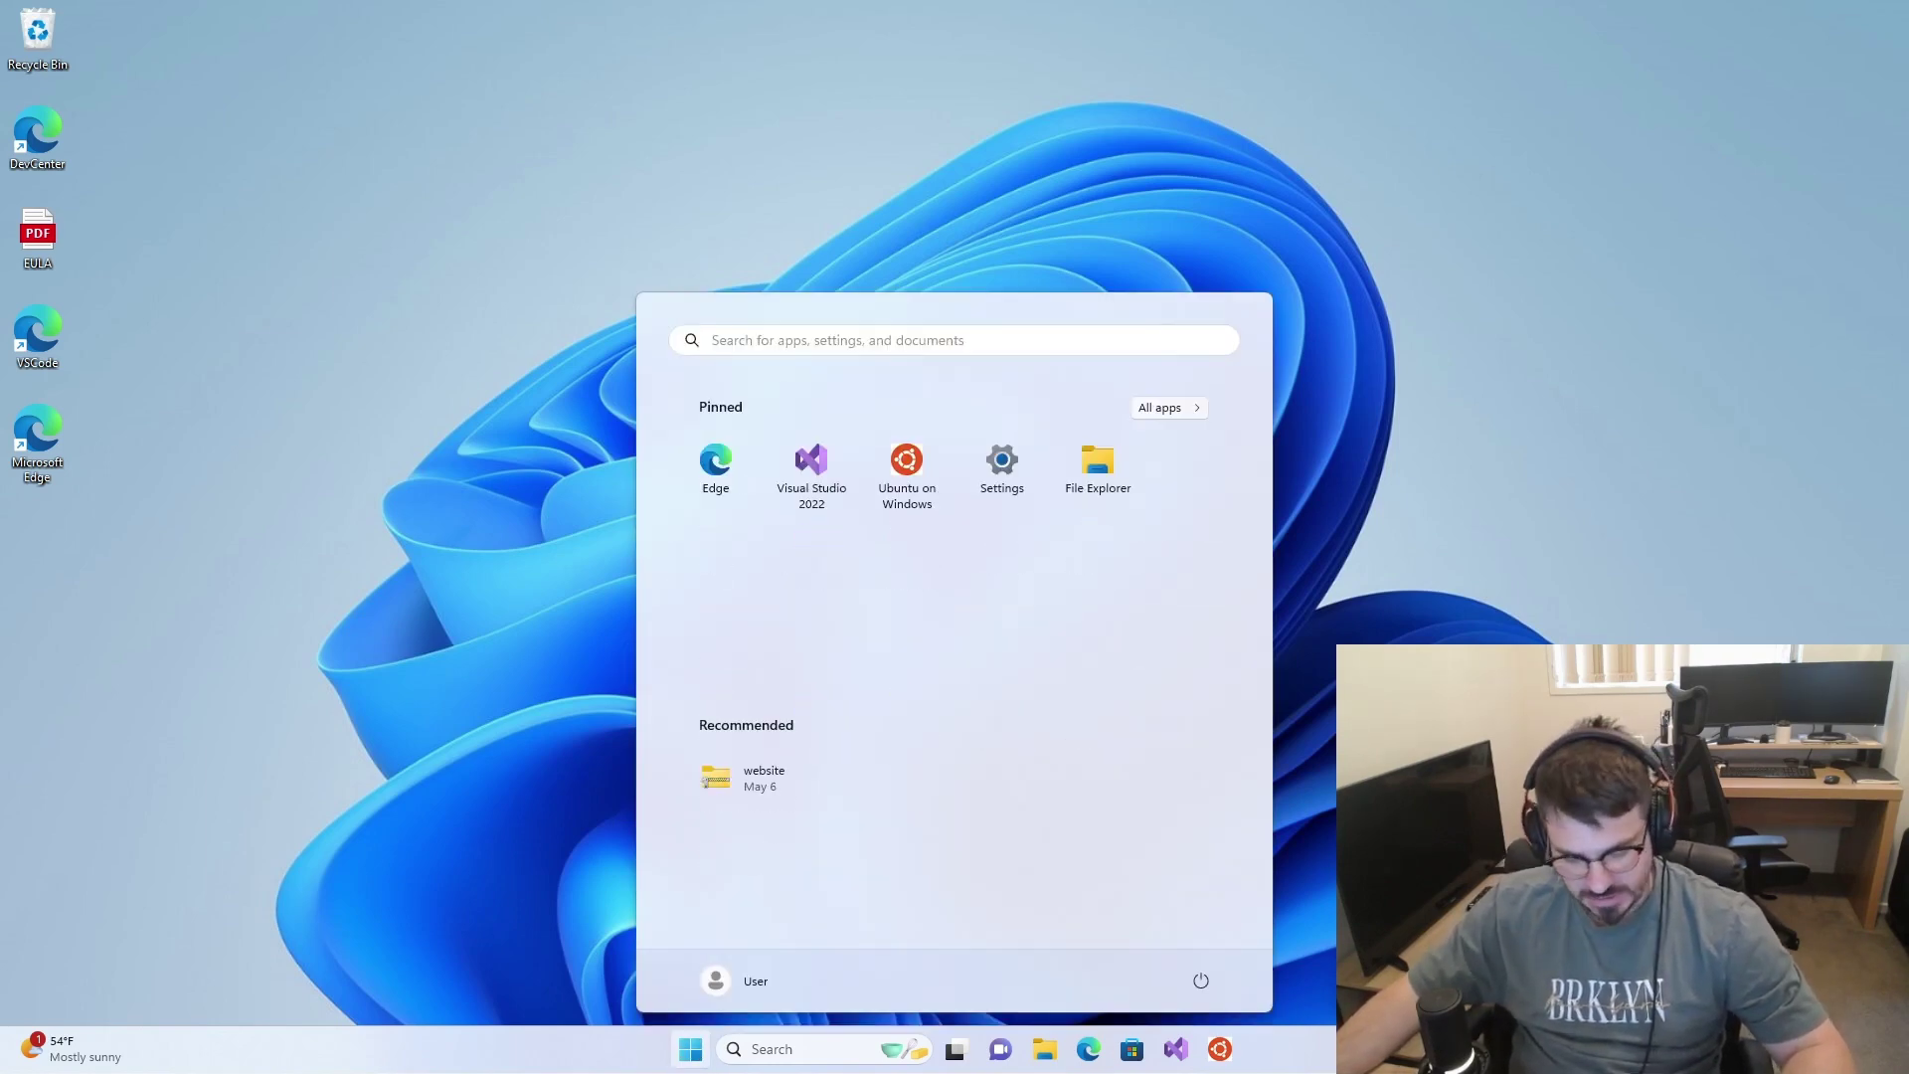
{"action": "type", "text": "run"}
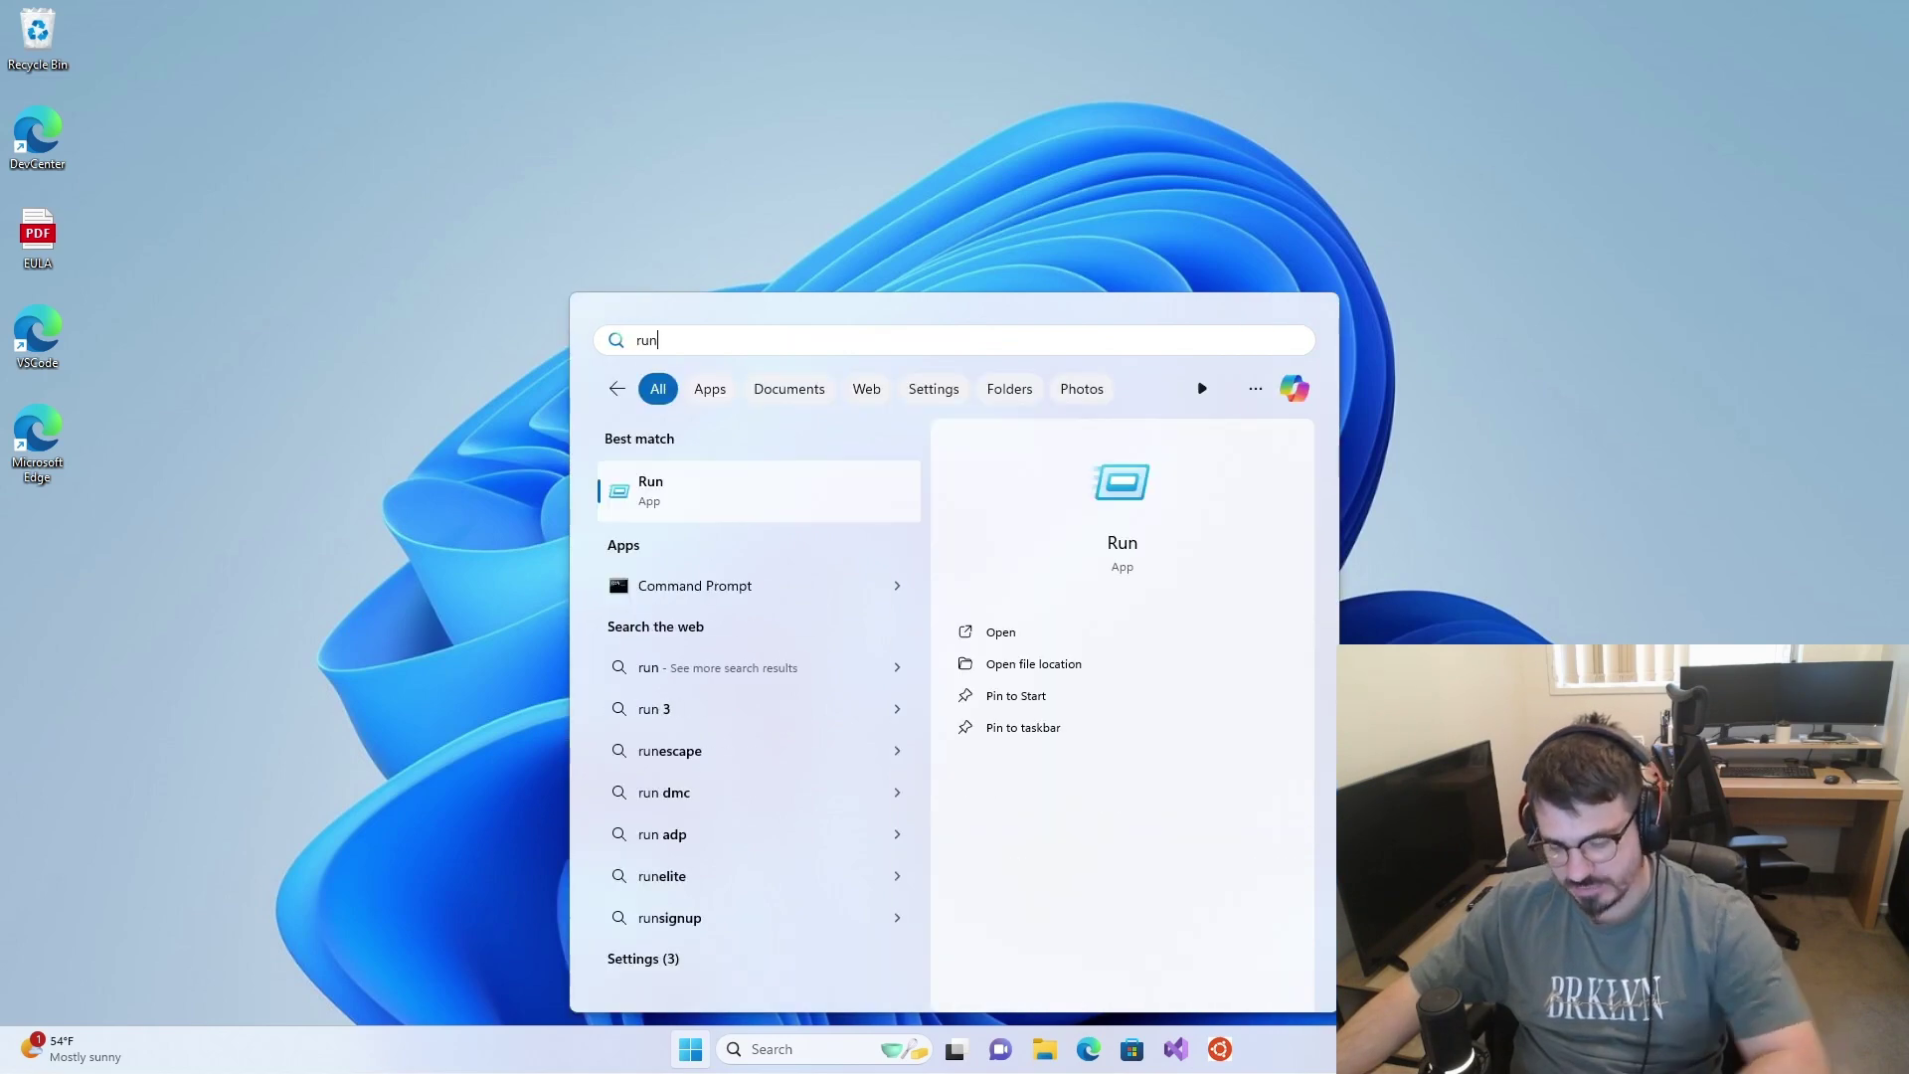
{"action": "key", "text": "Return"}
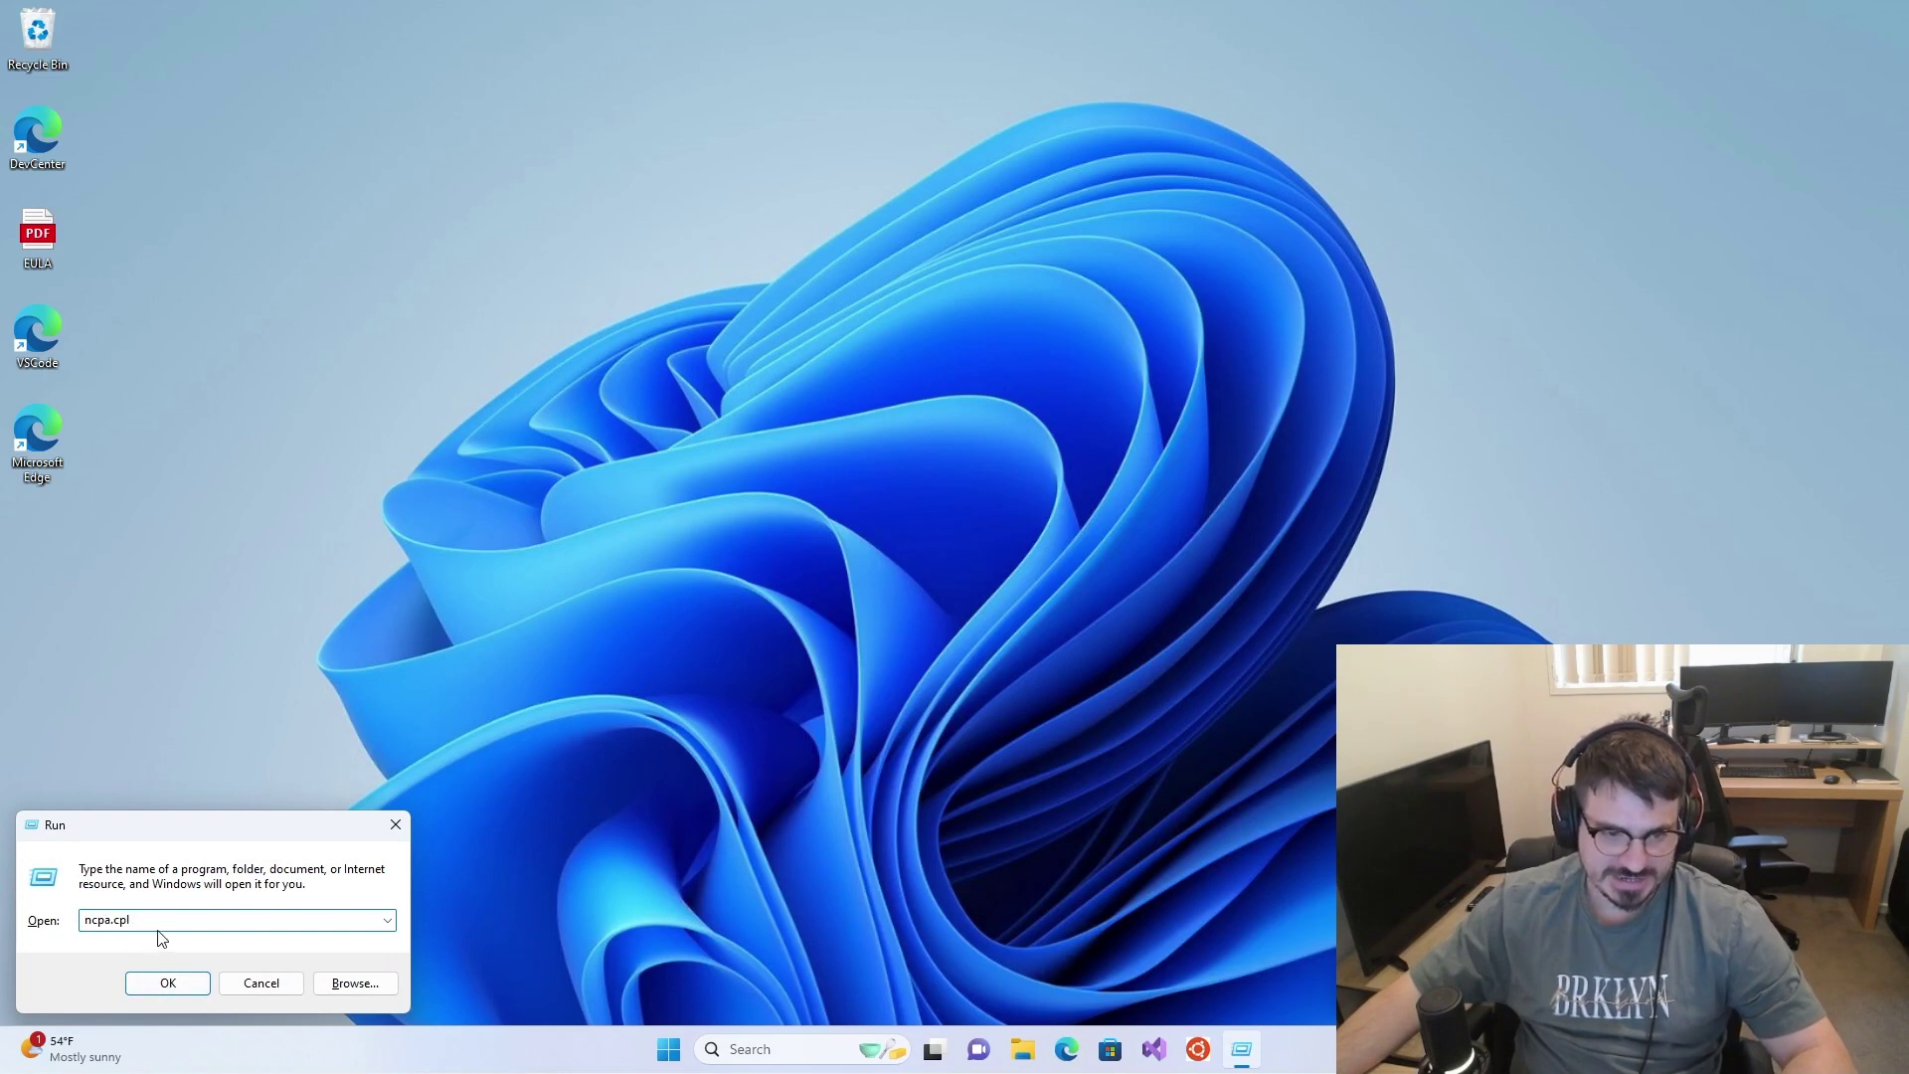
{"action": "left_click", "coordinate": [187, 984]}
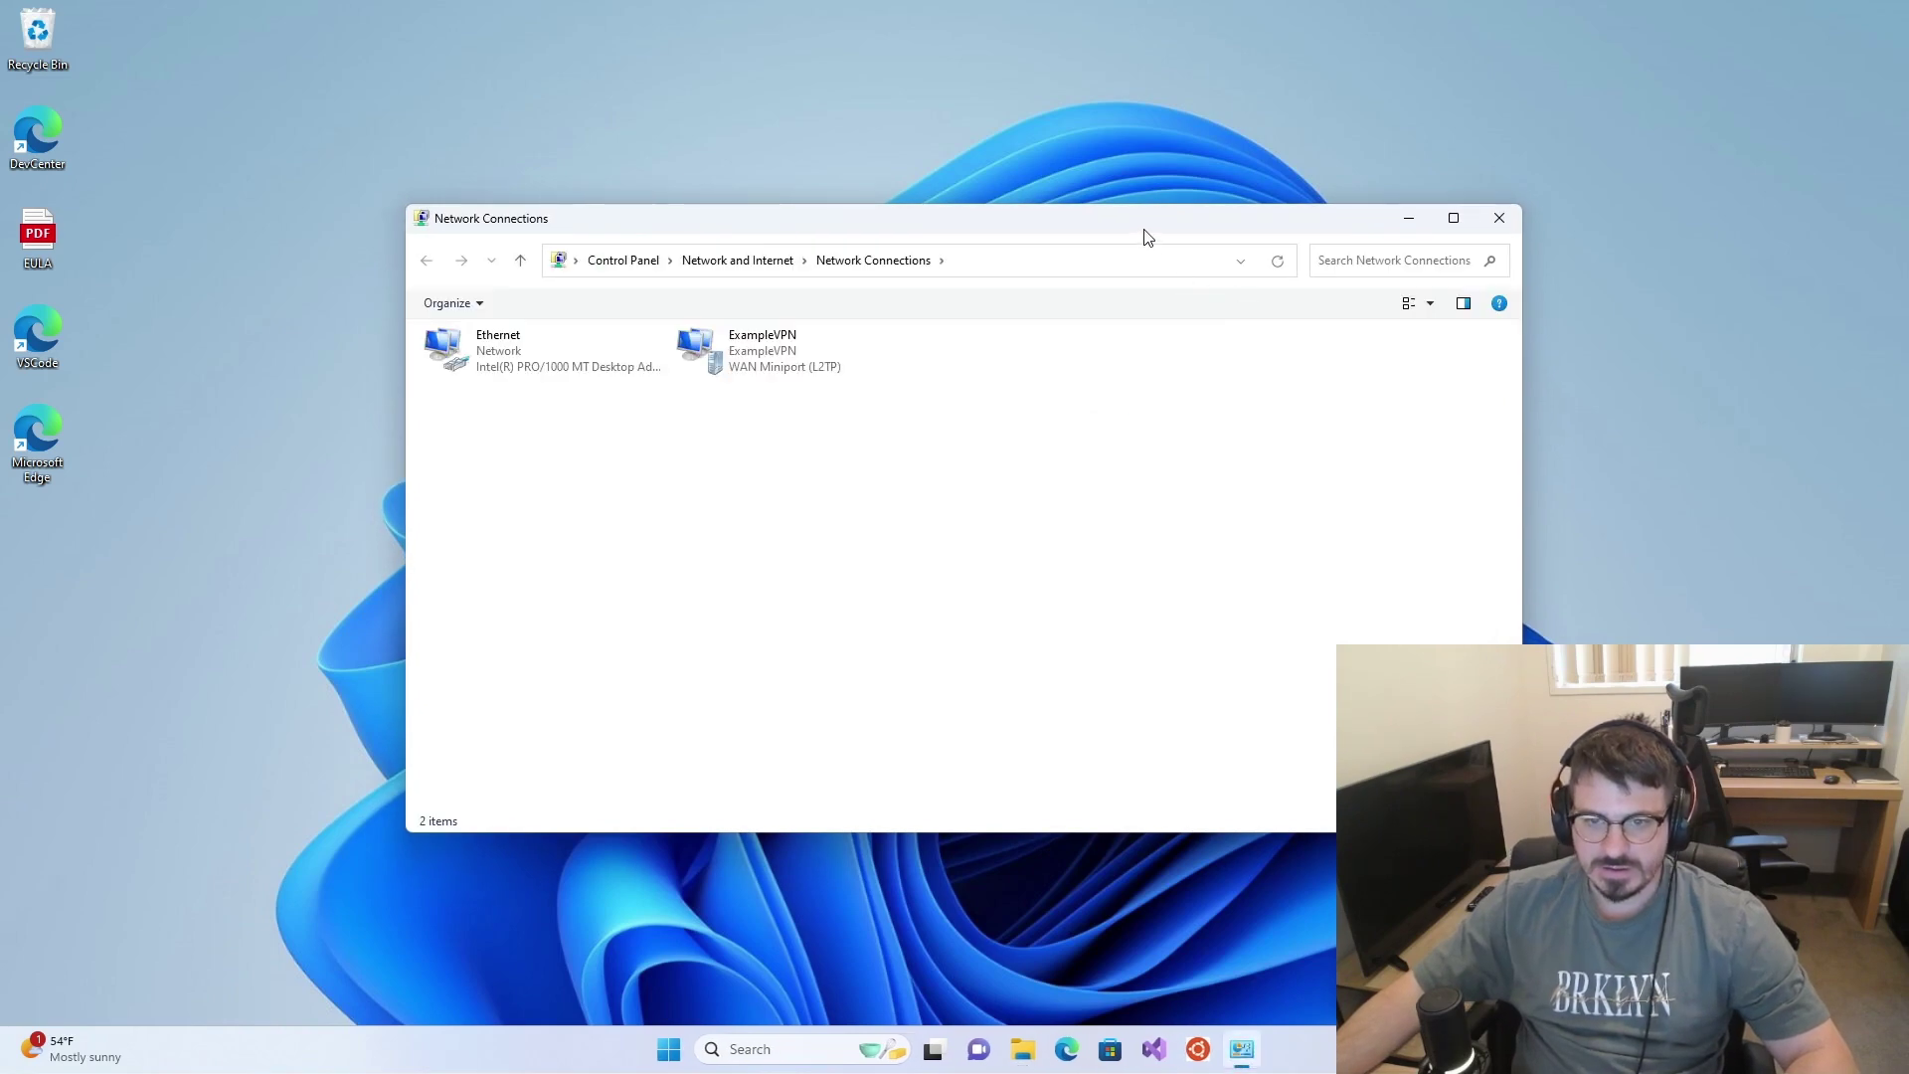
Open ExampleVPN's Properties and, on Networking, open Internet Protocol Version 4 (TCP/IPv4) properties
{"action": "left_click", "coordinate": [826, 287]}
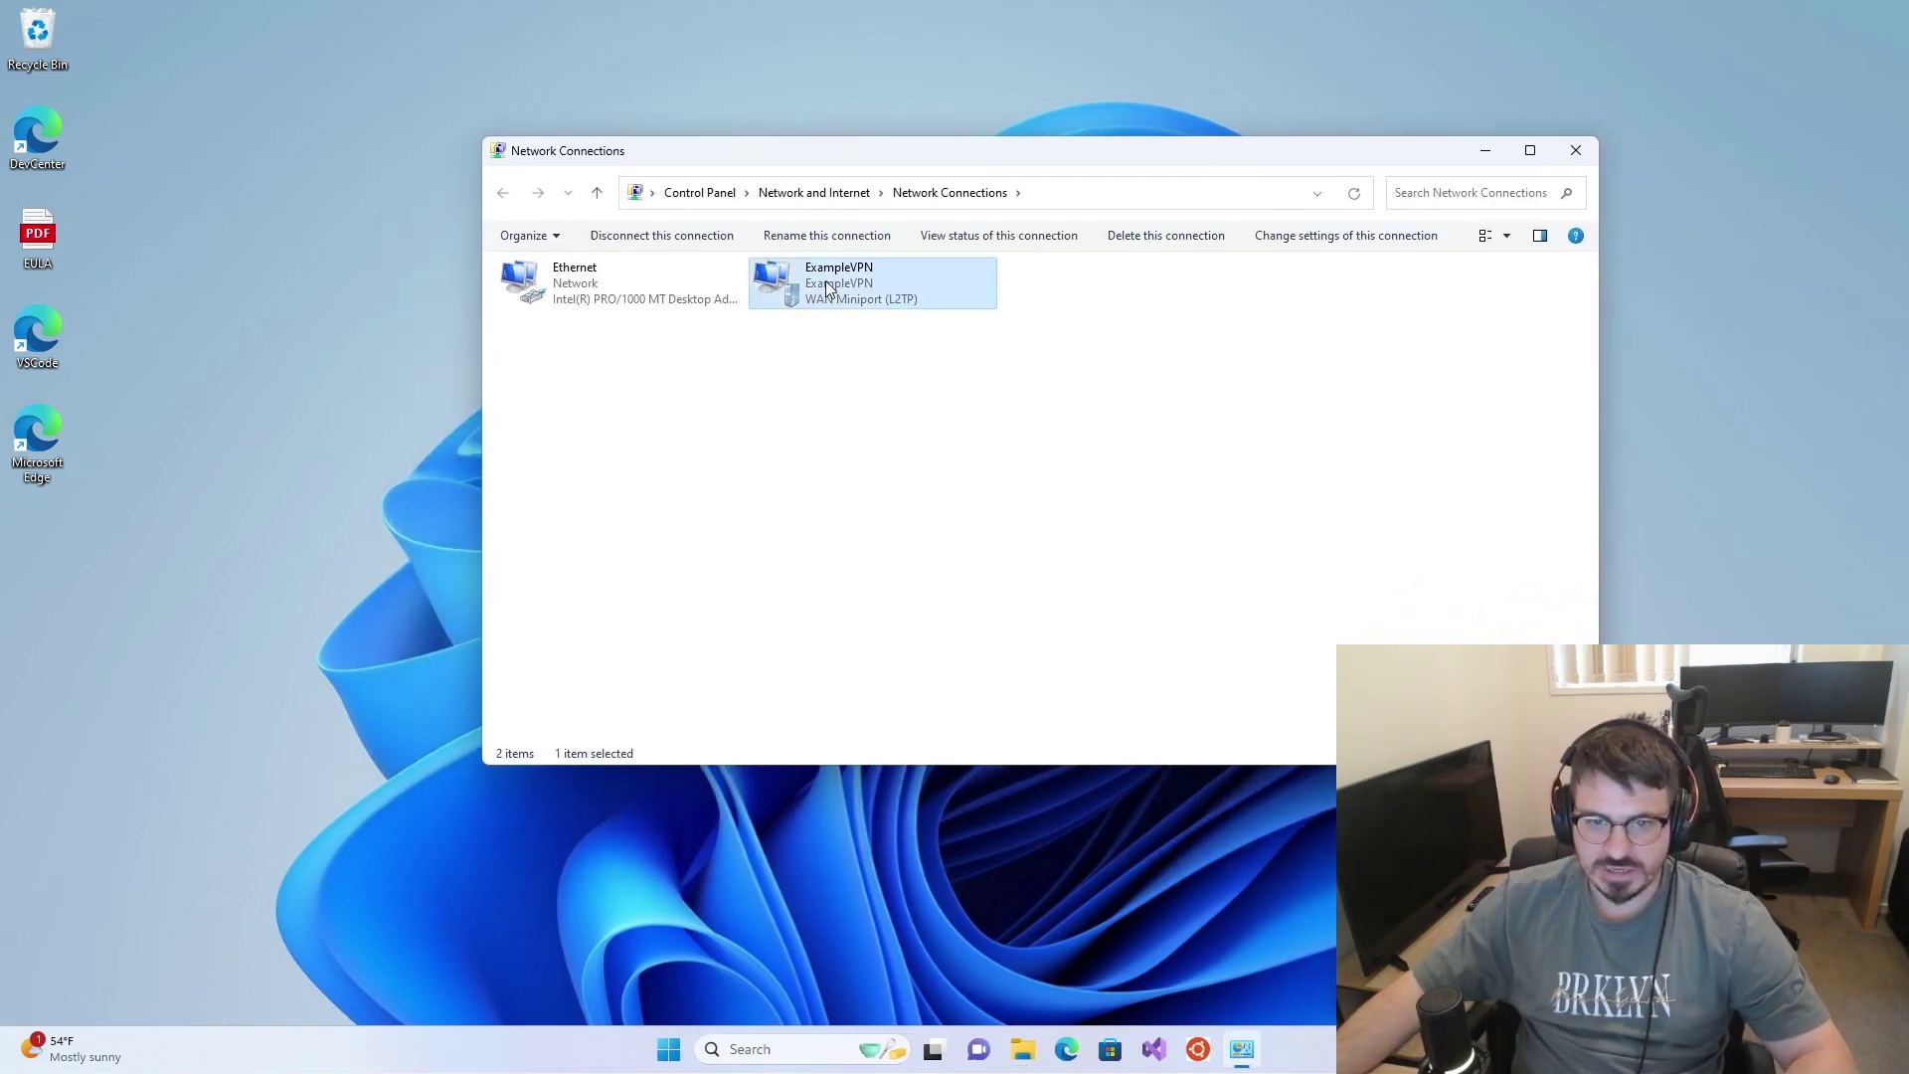
{"action": "right_click", "coordinate": [821, 298]}
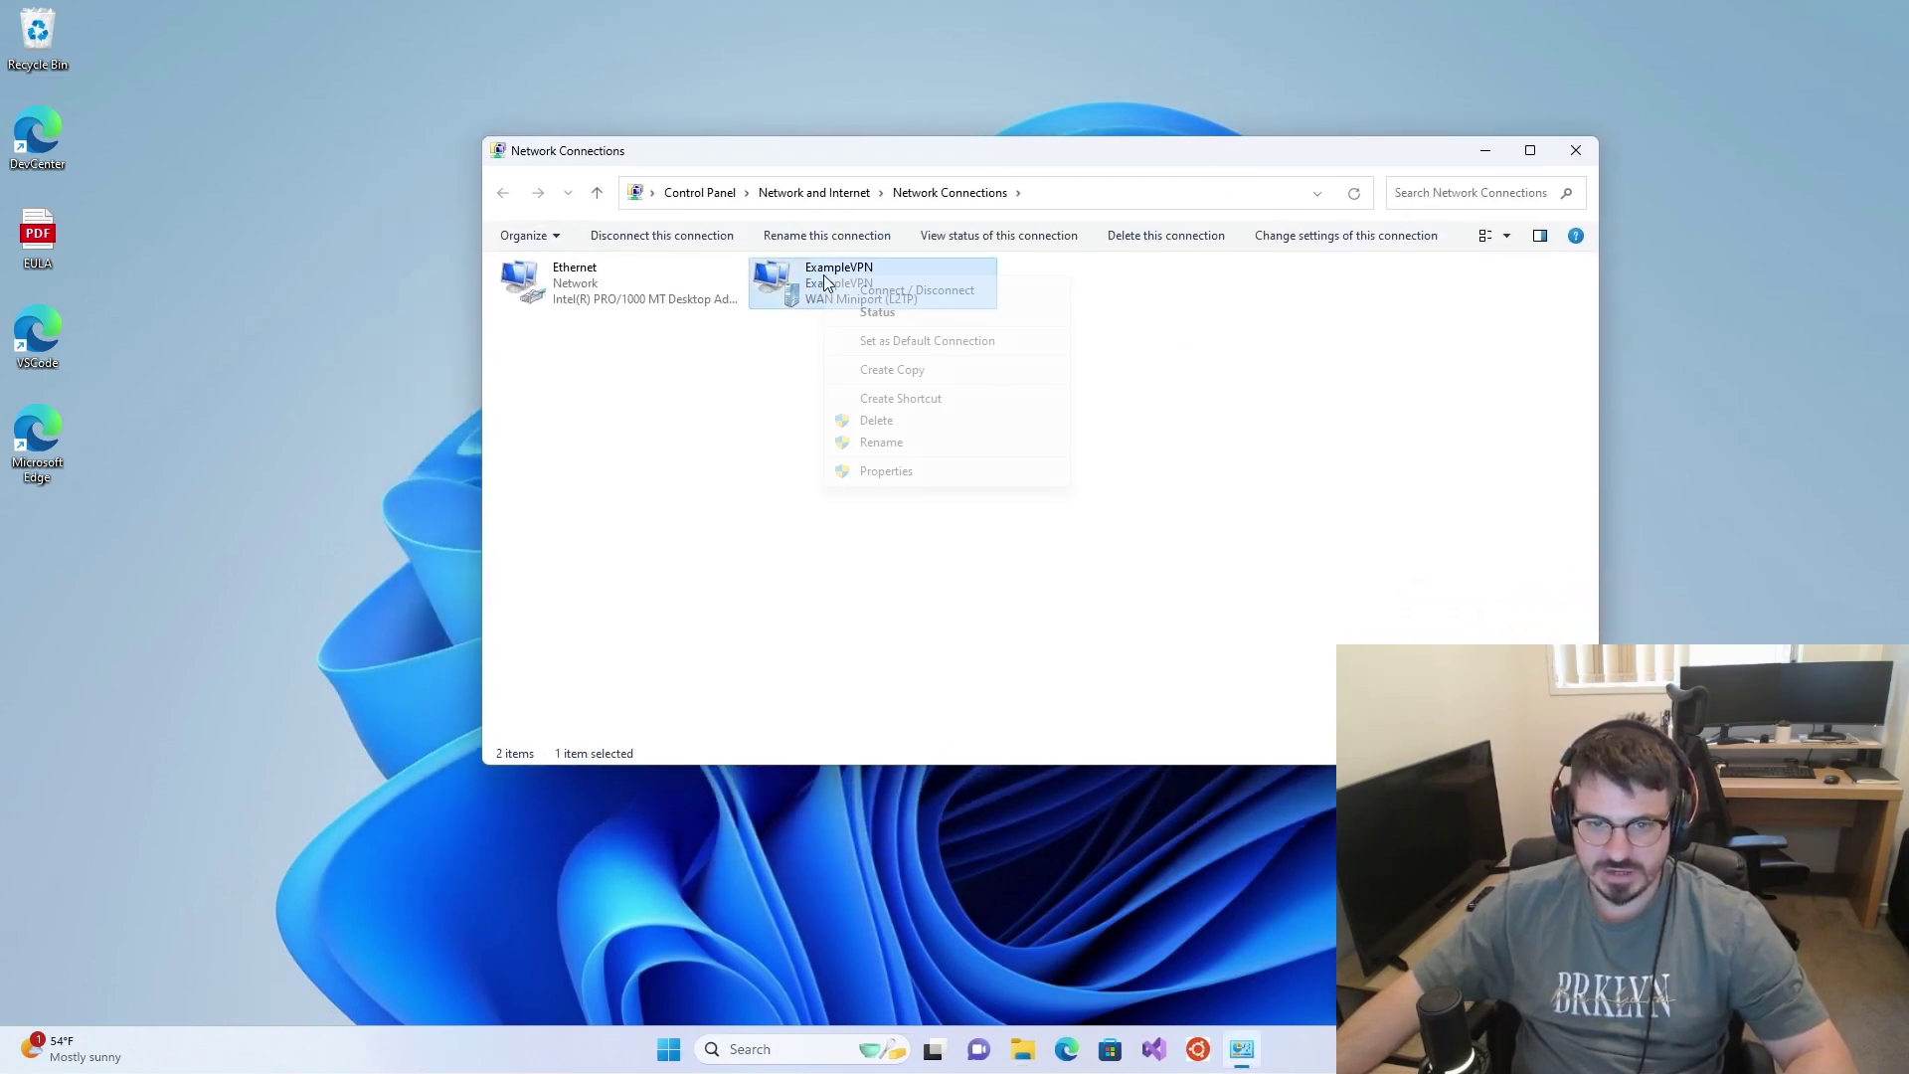
{"action": "left_click", "coordinate": [897, 475]}
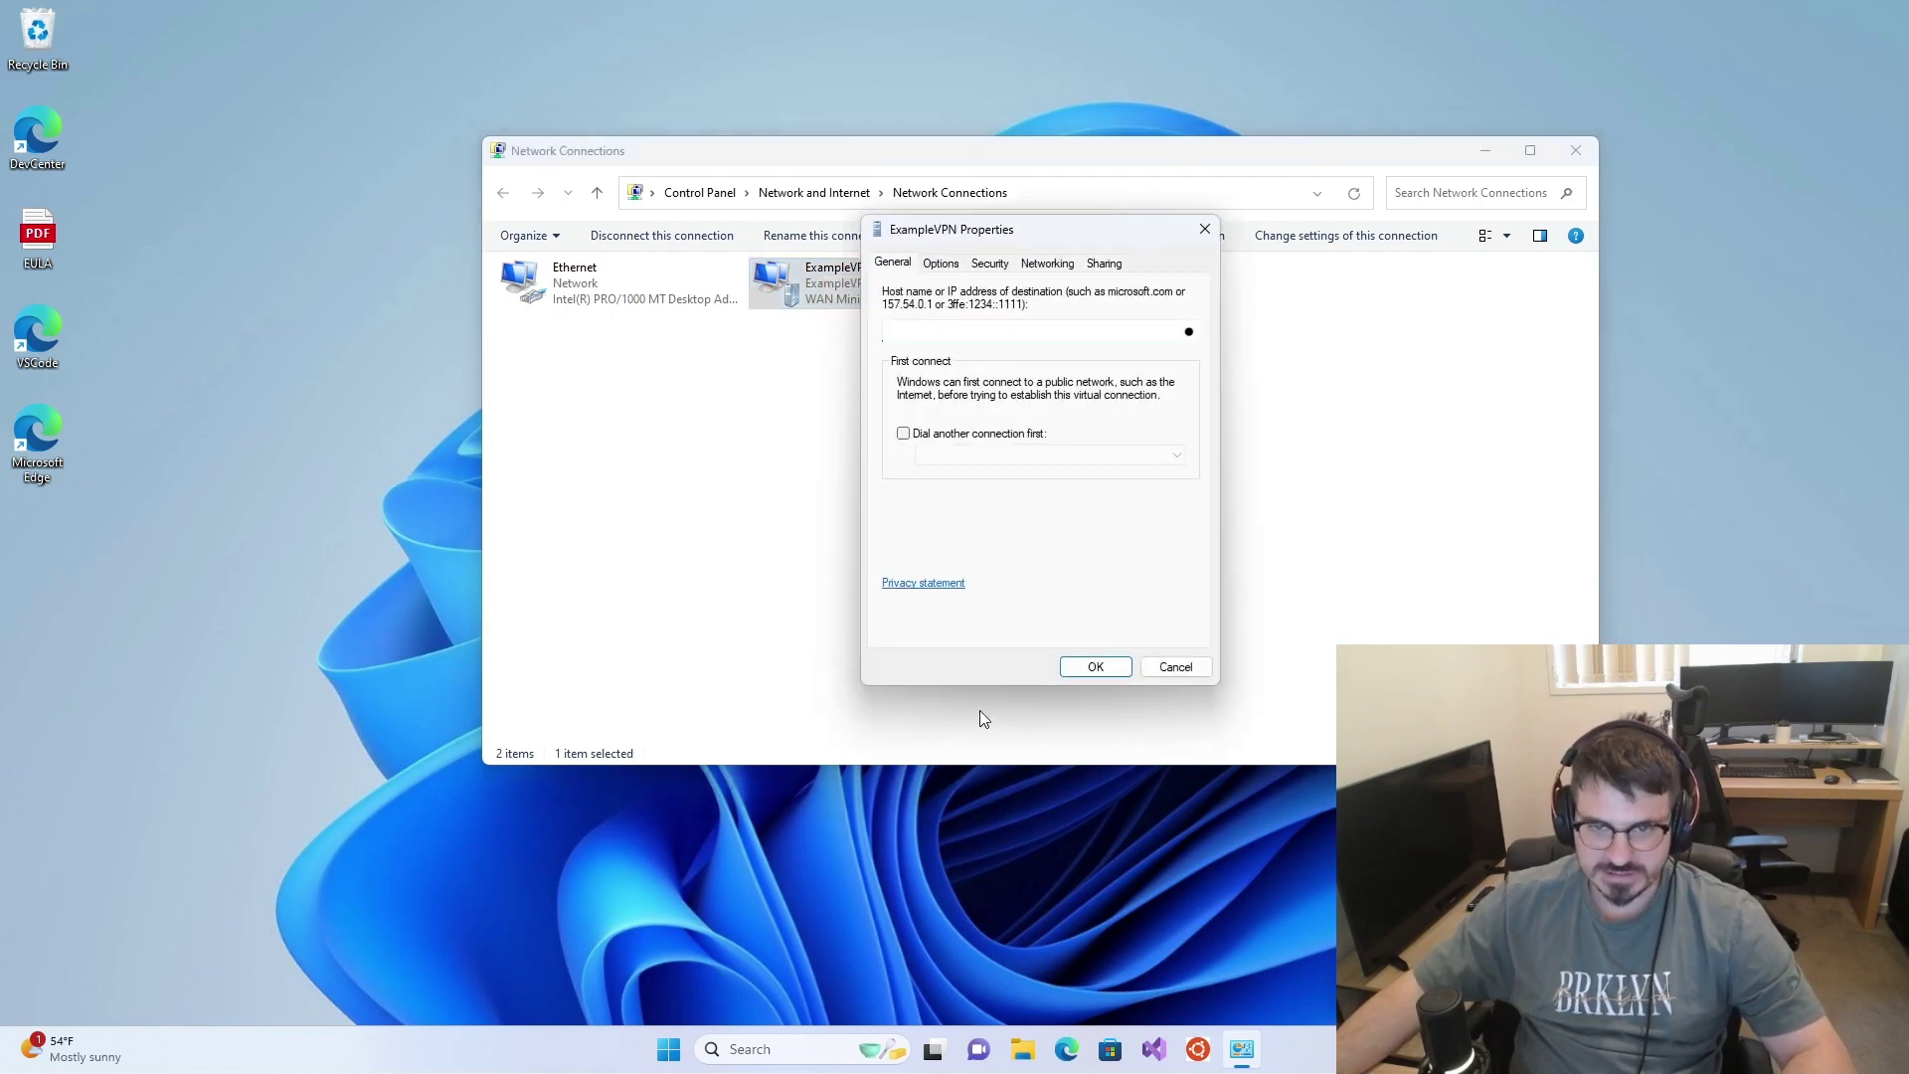
{"action": "left_click", "coordinate": [1047, 262]}
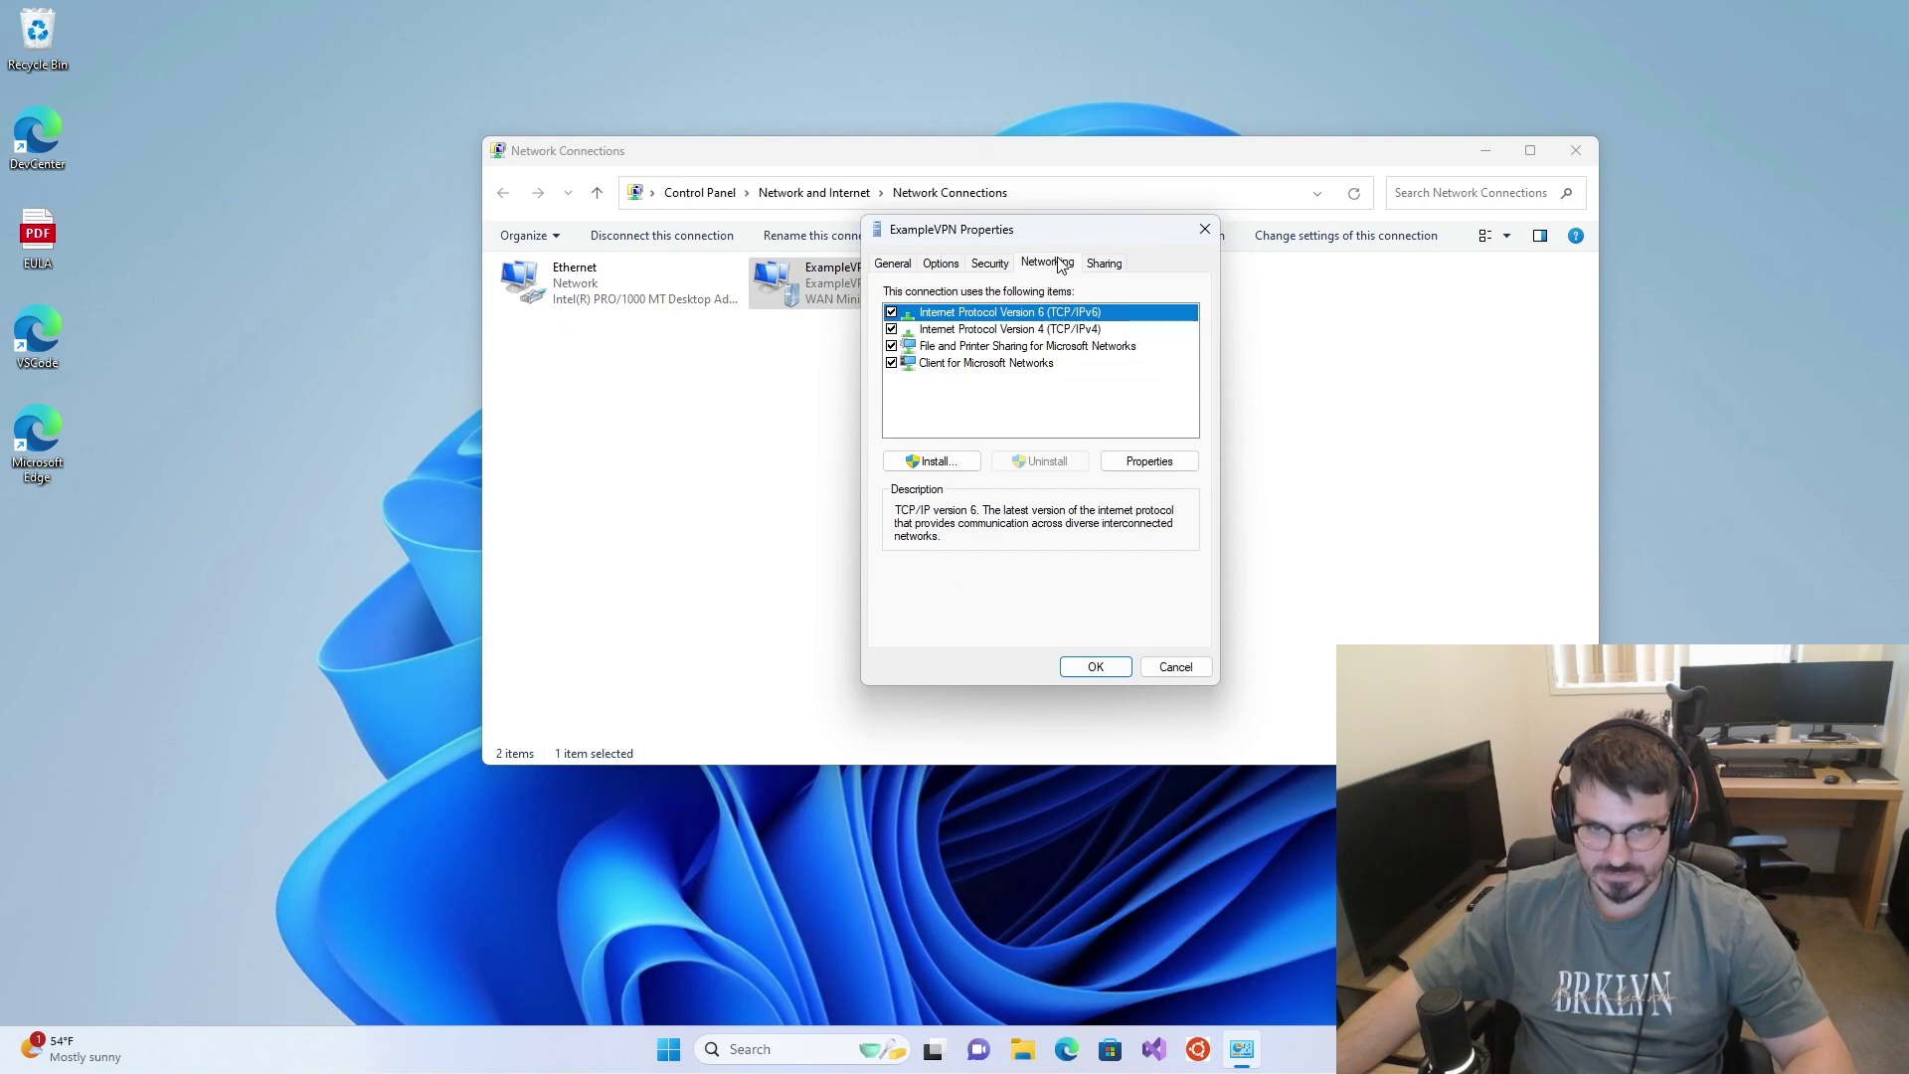
{"action": "left_click", "coordinate": [1024, 331]}
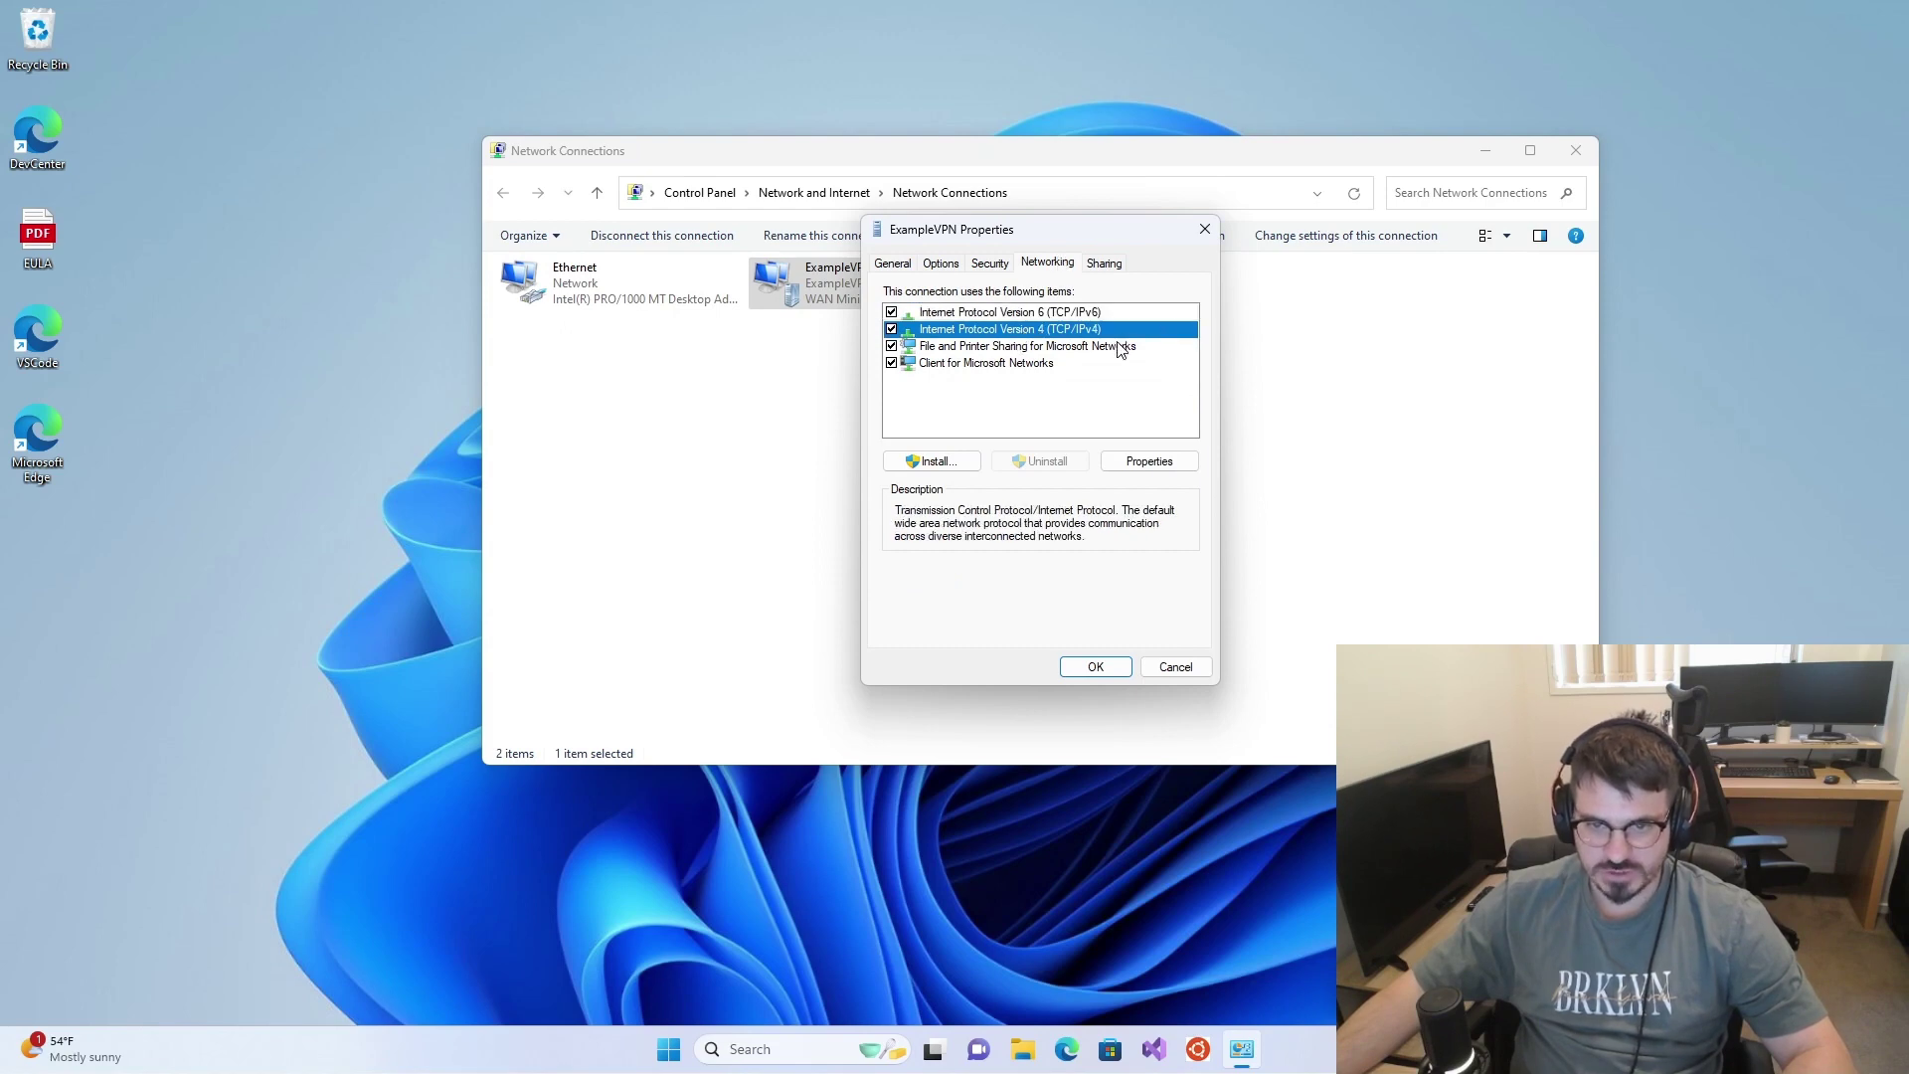
{"action": "left_click", "coordinate": [1149, 462]}
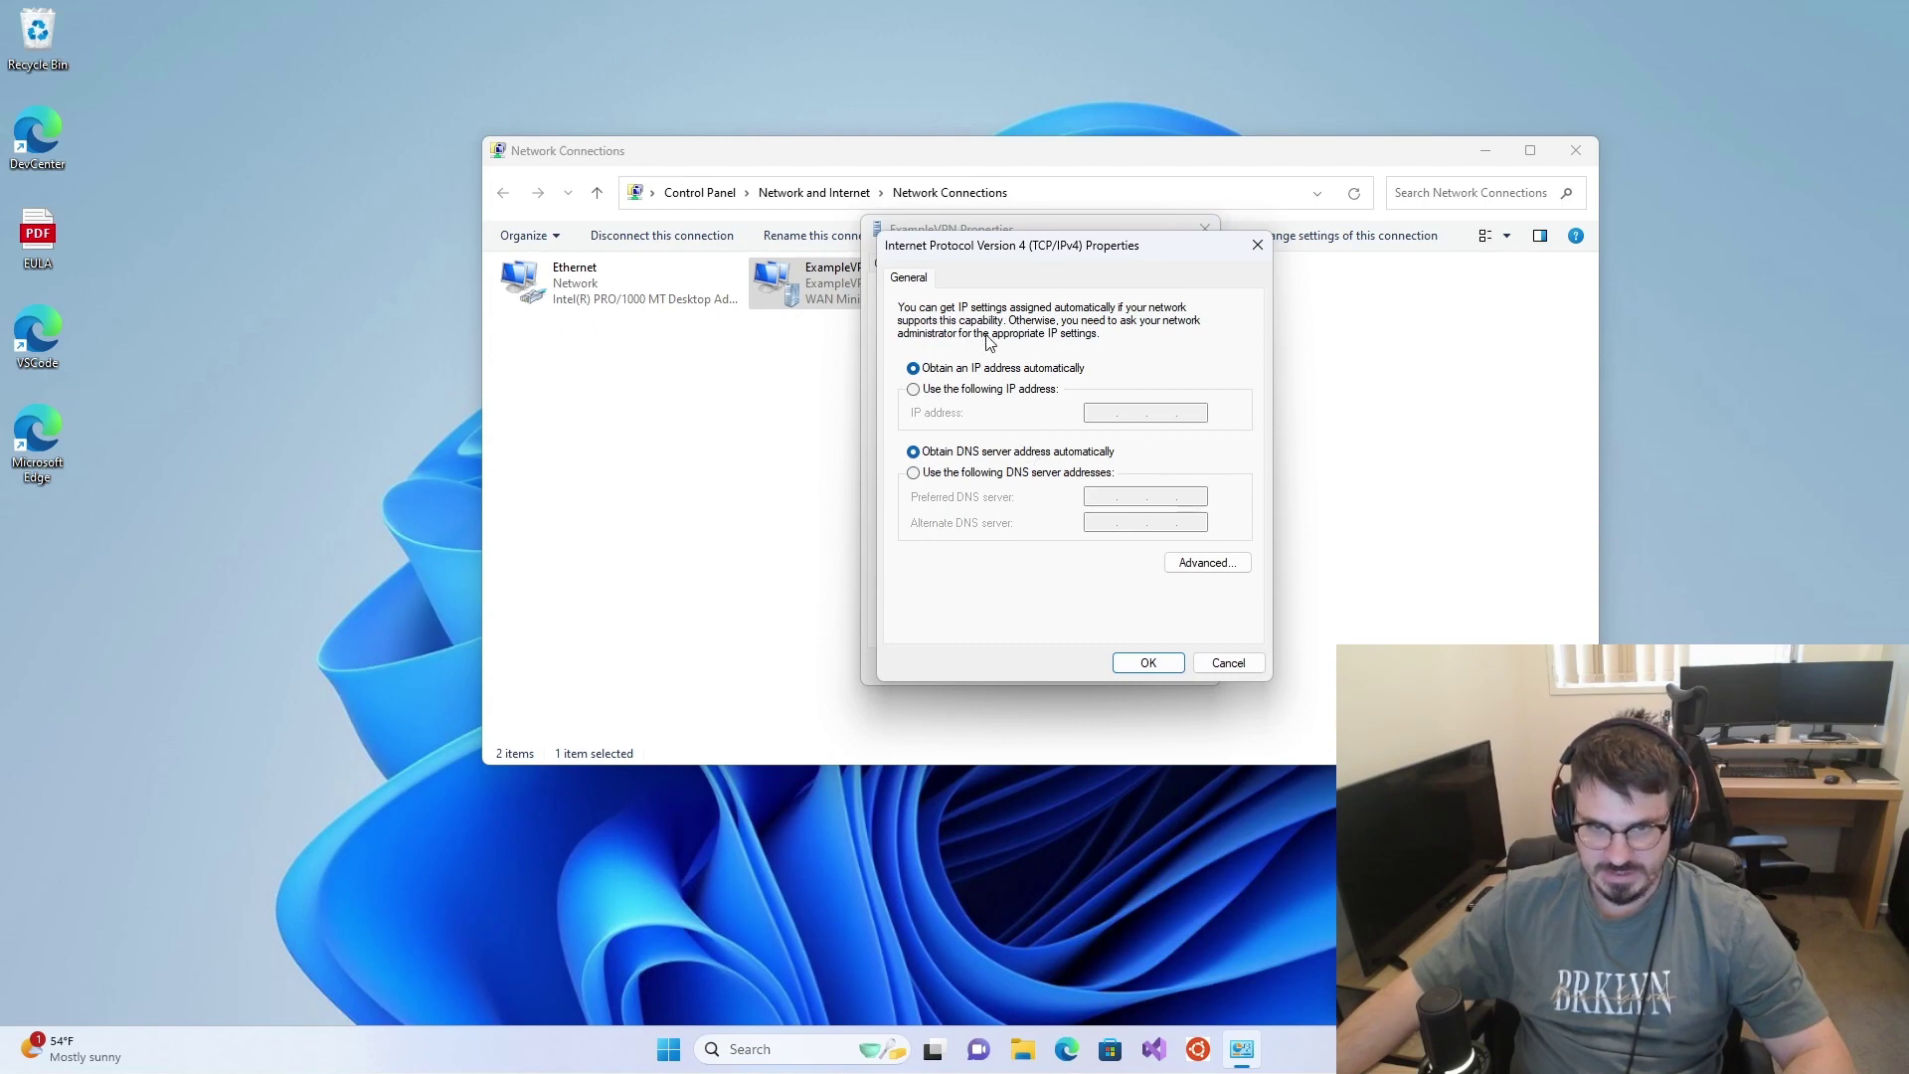
In Advanced TCP/IP settings, leave 'Use default gateway on remote network' unchecked
{"action": "left_click", "coordinate": [1177, 564]}
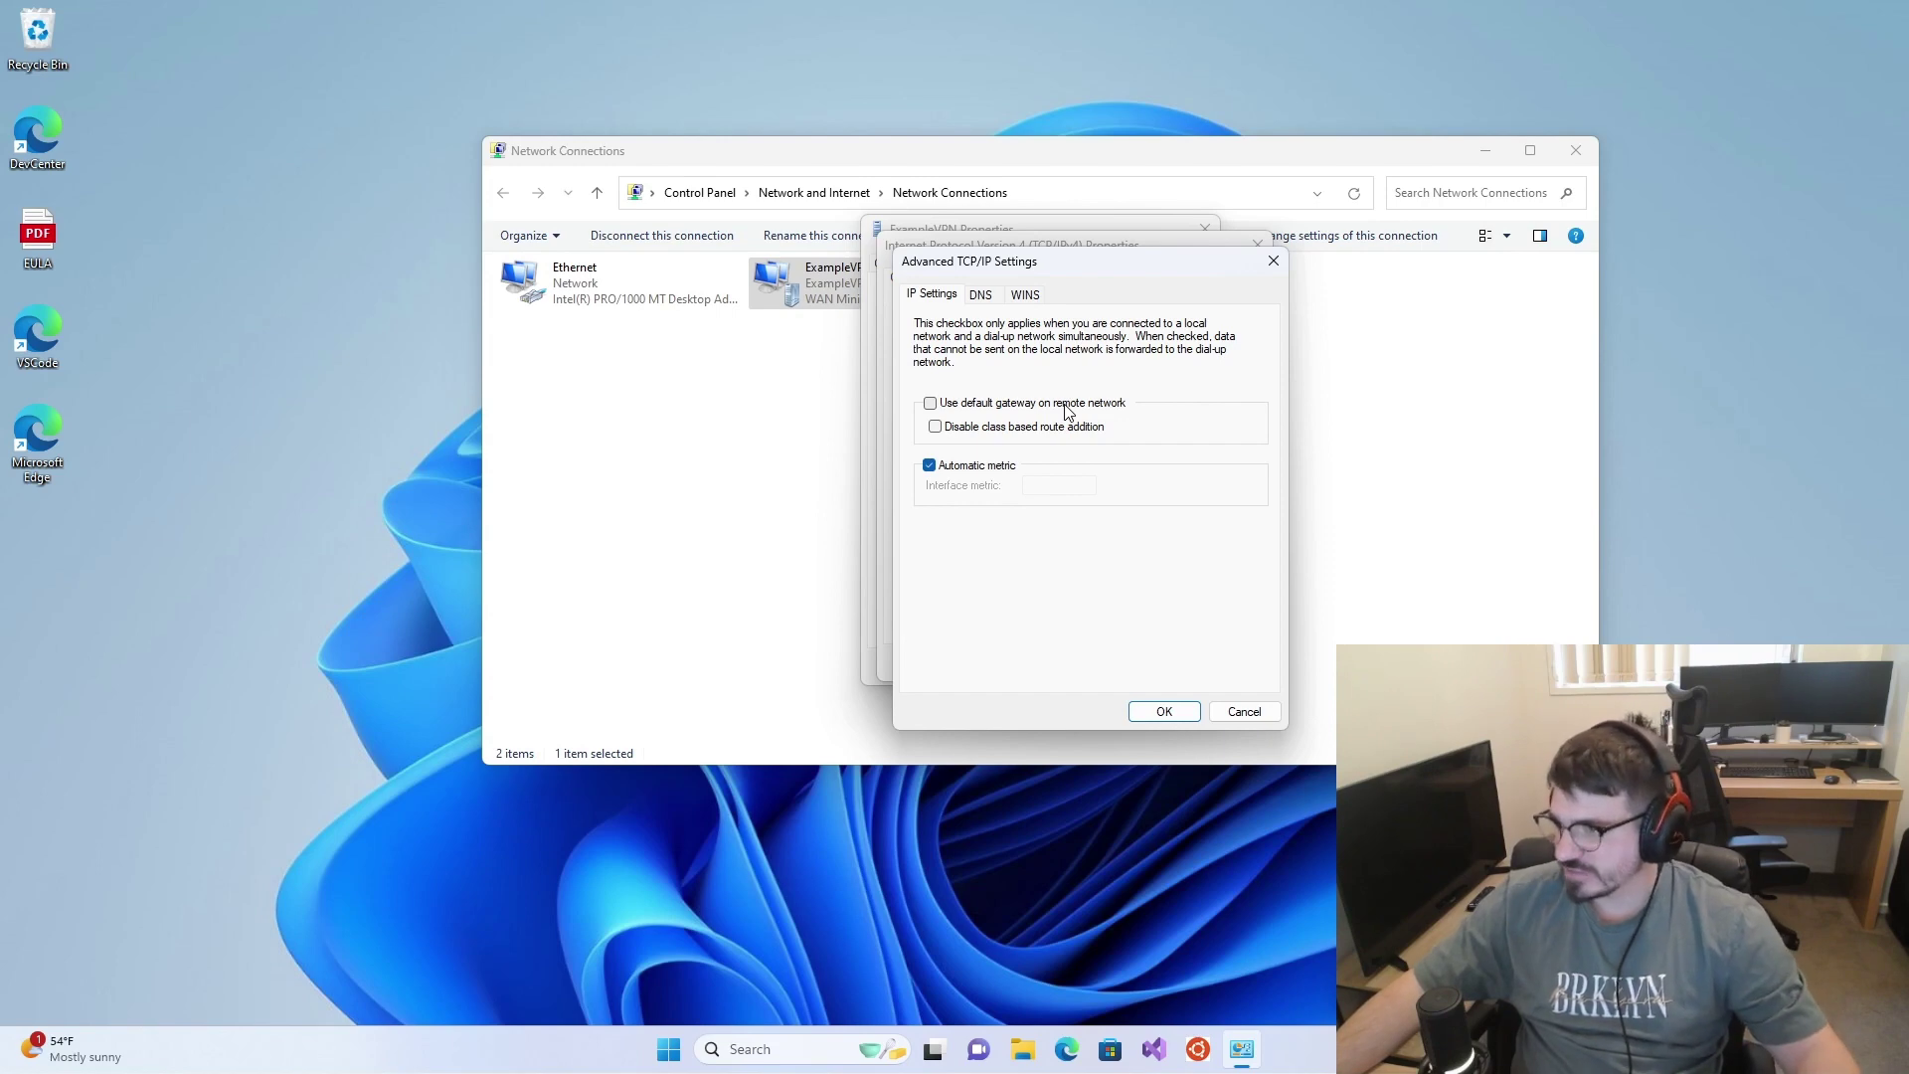
{"action": "left_click", "coordinate": [931, 404]}
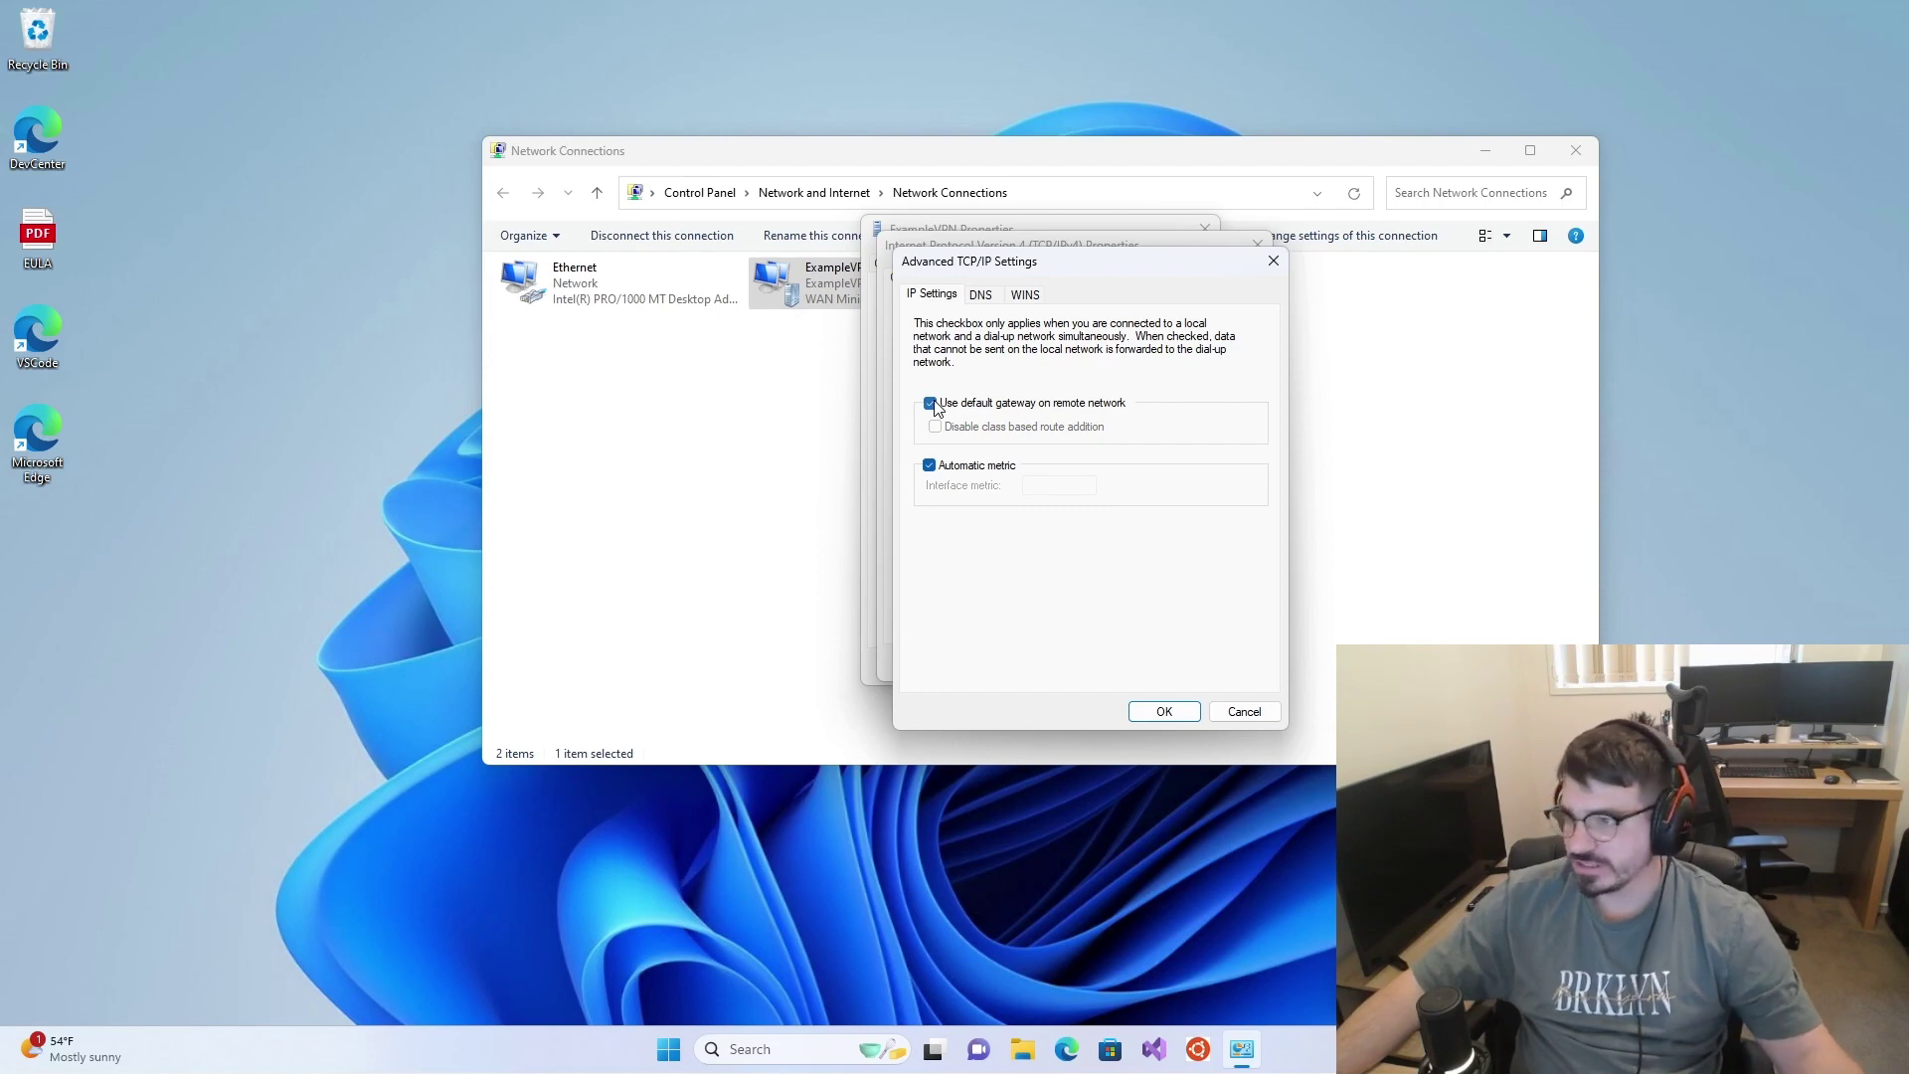
{"action": "left_click", "coordinate": [931, 404]}
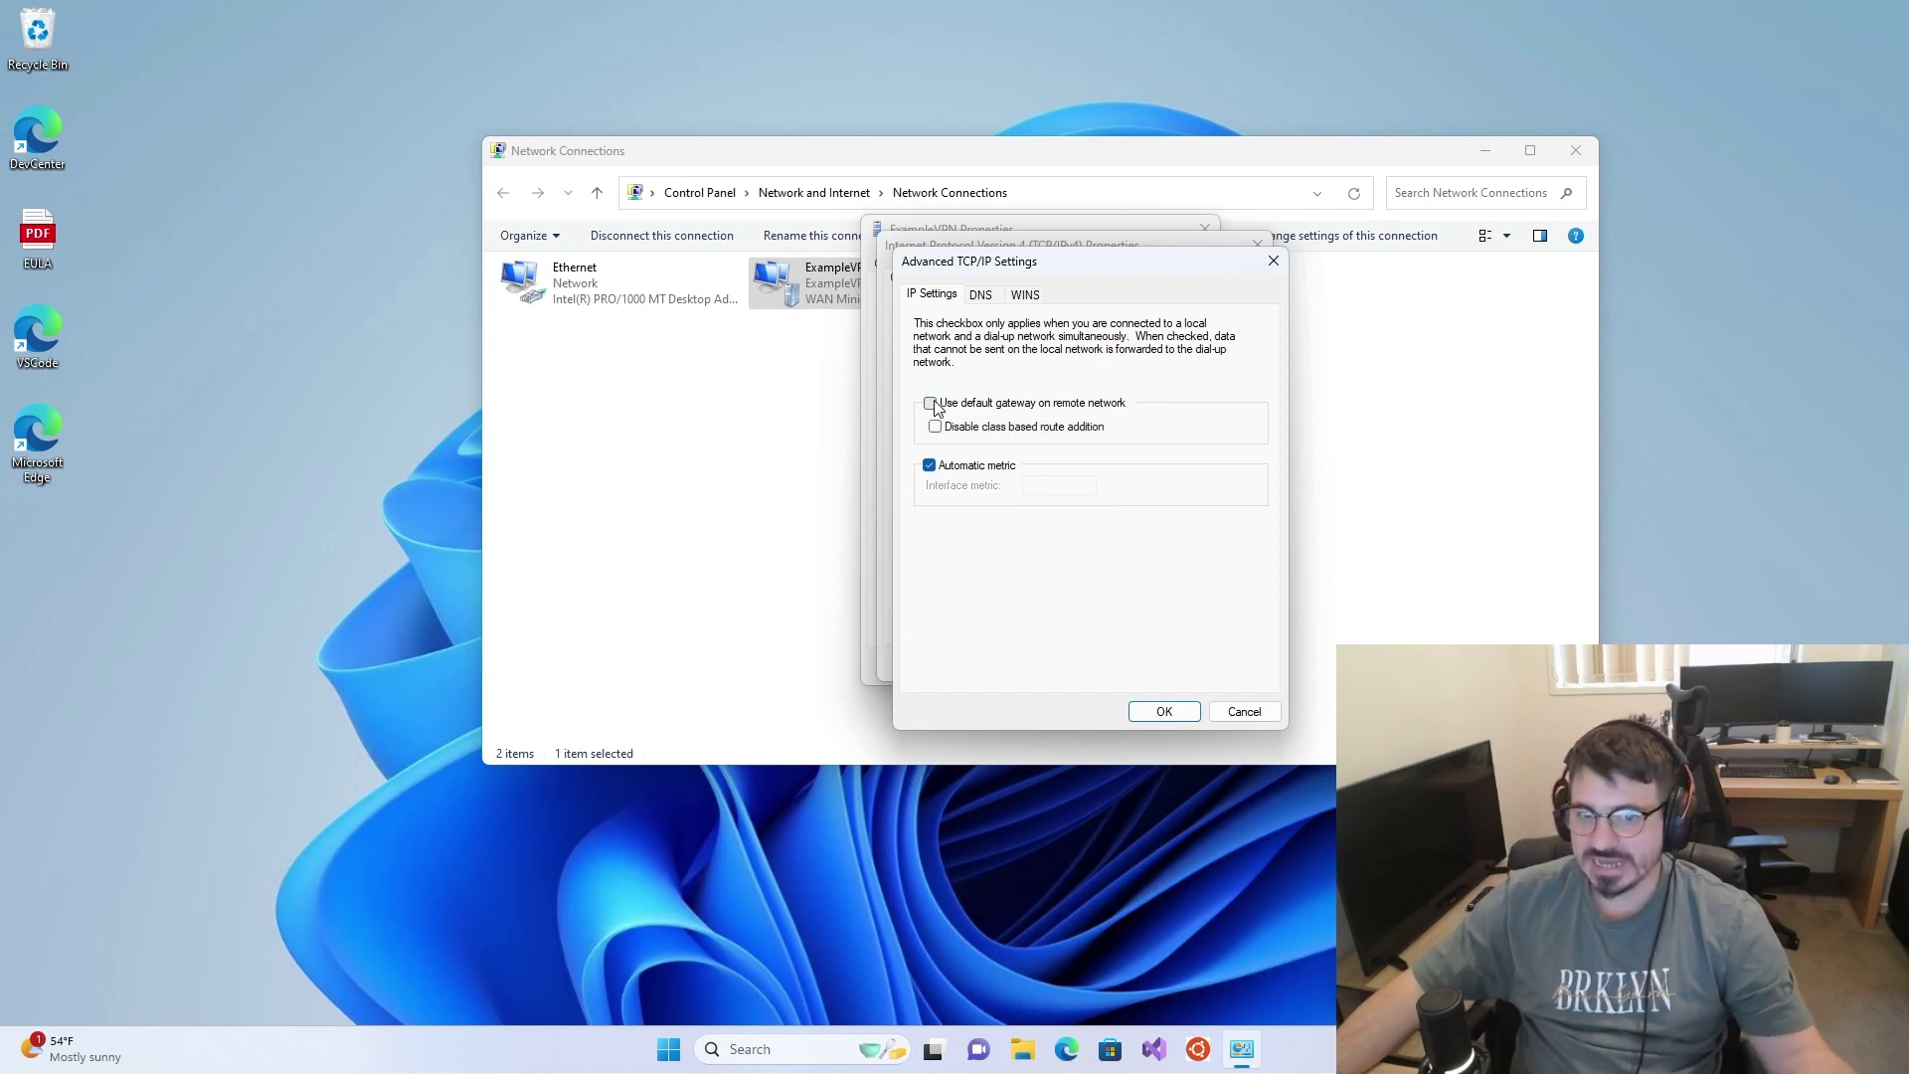
Confirm the Advanced TCP/IP Settings with OK
{"action": "left_click", "coordinate": [1183, 715]}
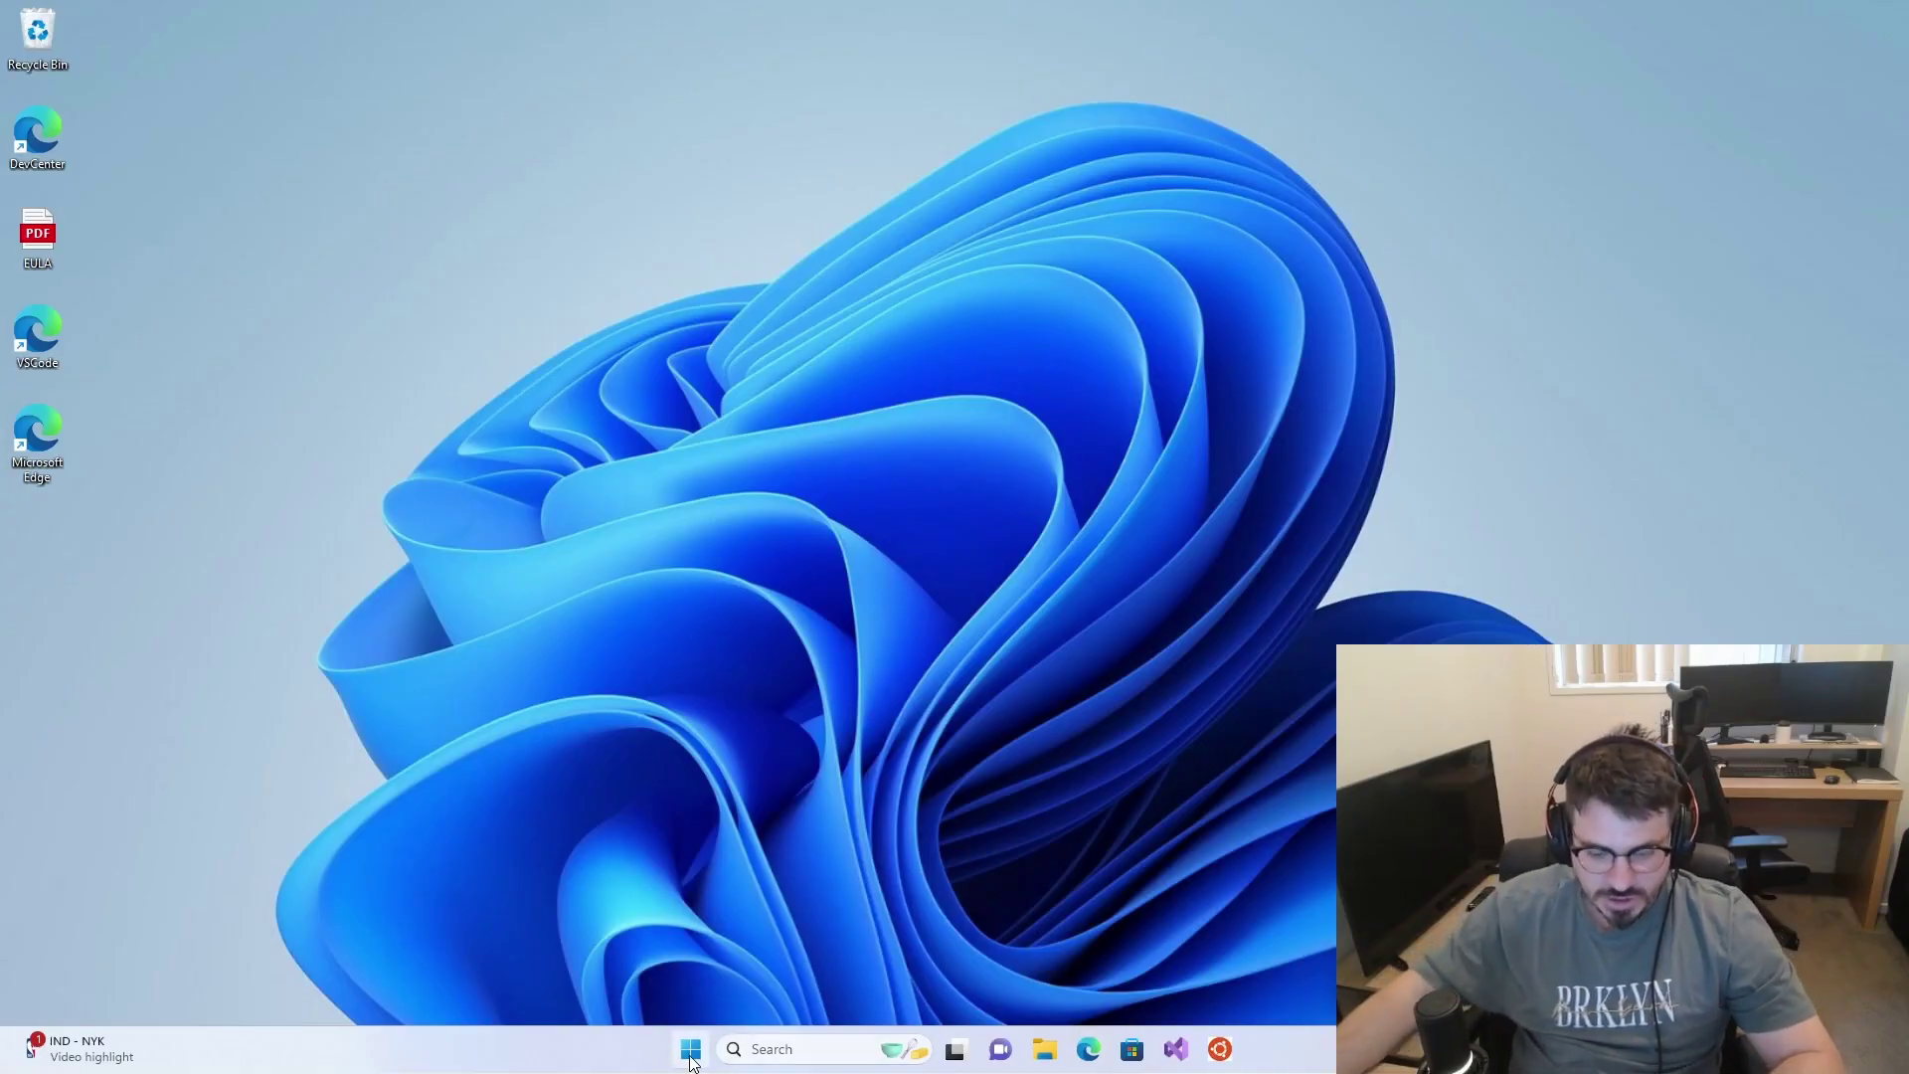
Search Start for 'power' and launch PowerShell as administrator, approving the UAC prompt
{"action": "left_click", "coordinate": [690, 1050]}
{"action": "type", "text": "power"}
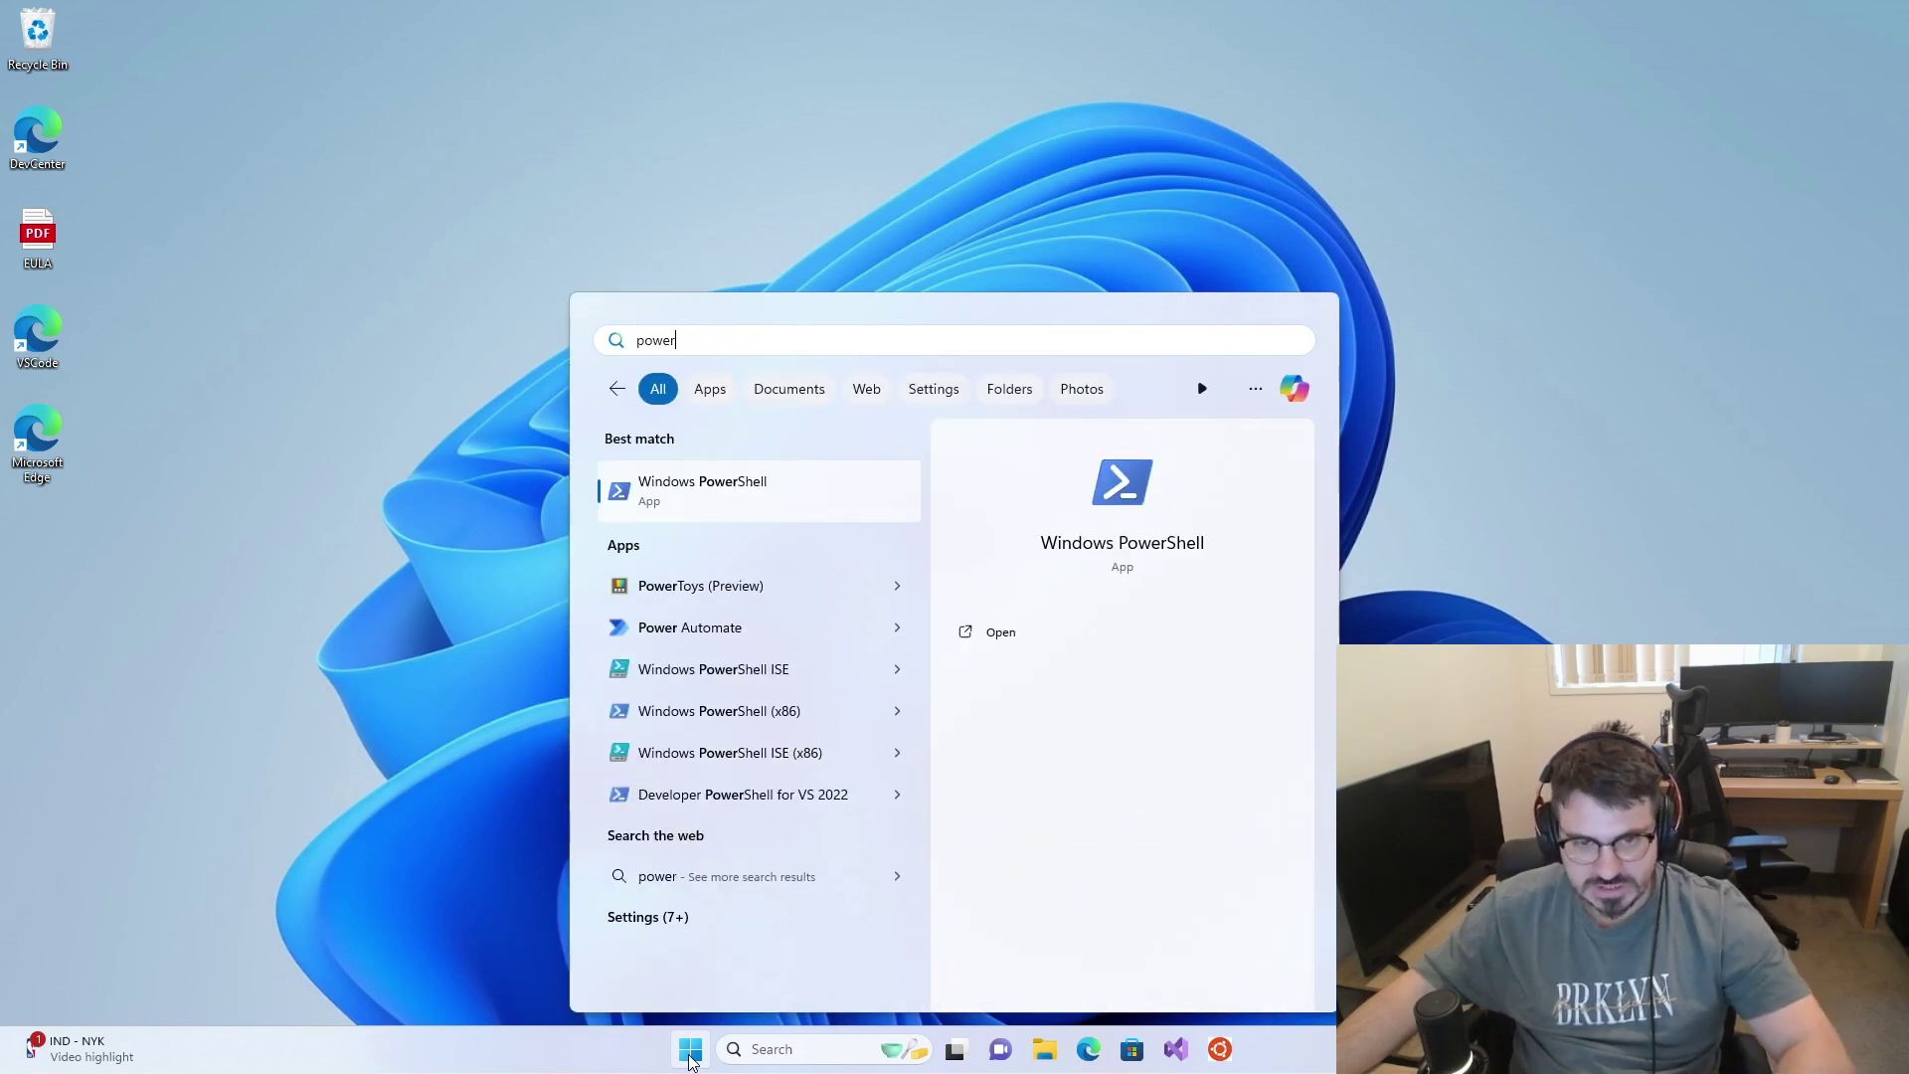
{"action": "left_click", "coordinate": [1004, 663]}
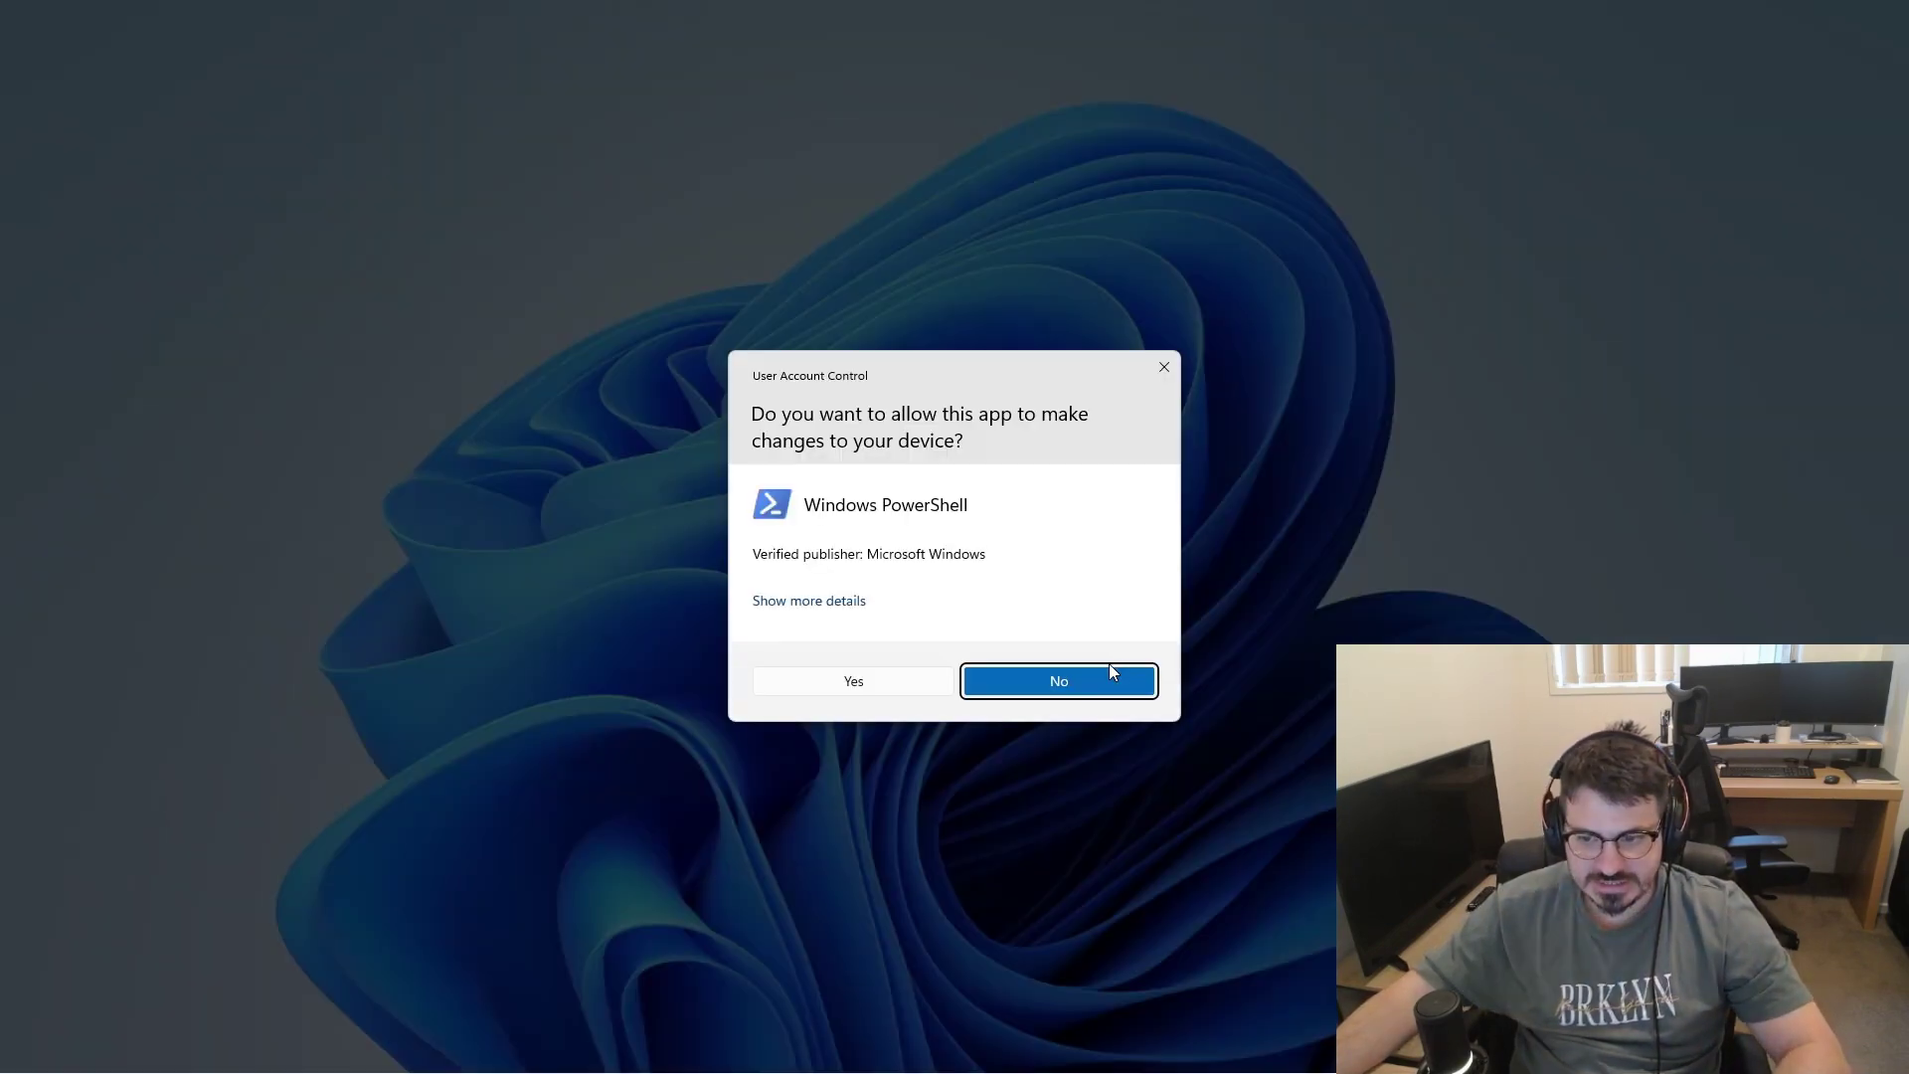
{"action": "left_click", "coordinate": [851, 682]}
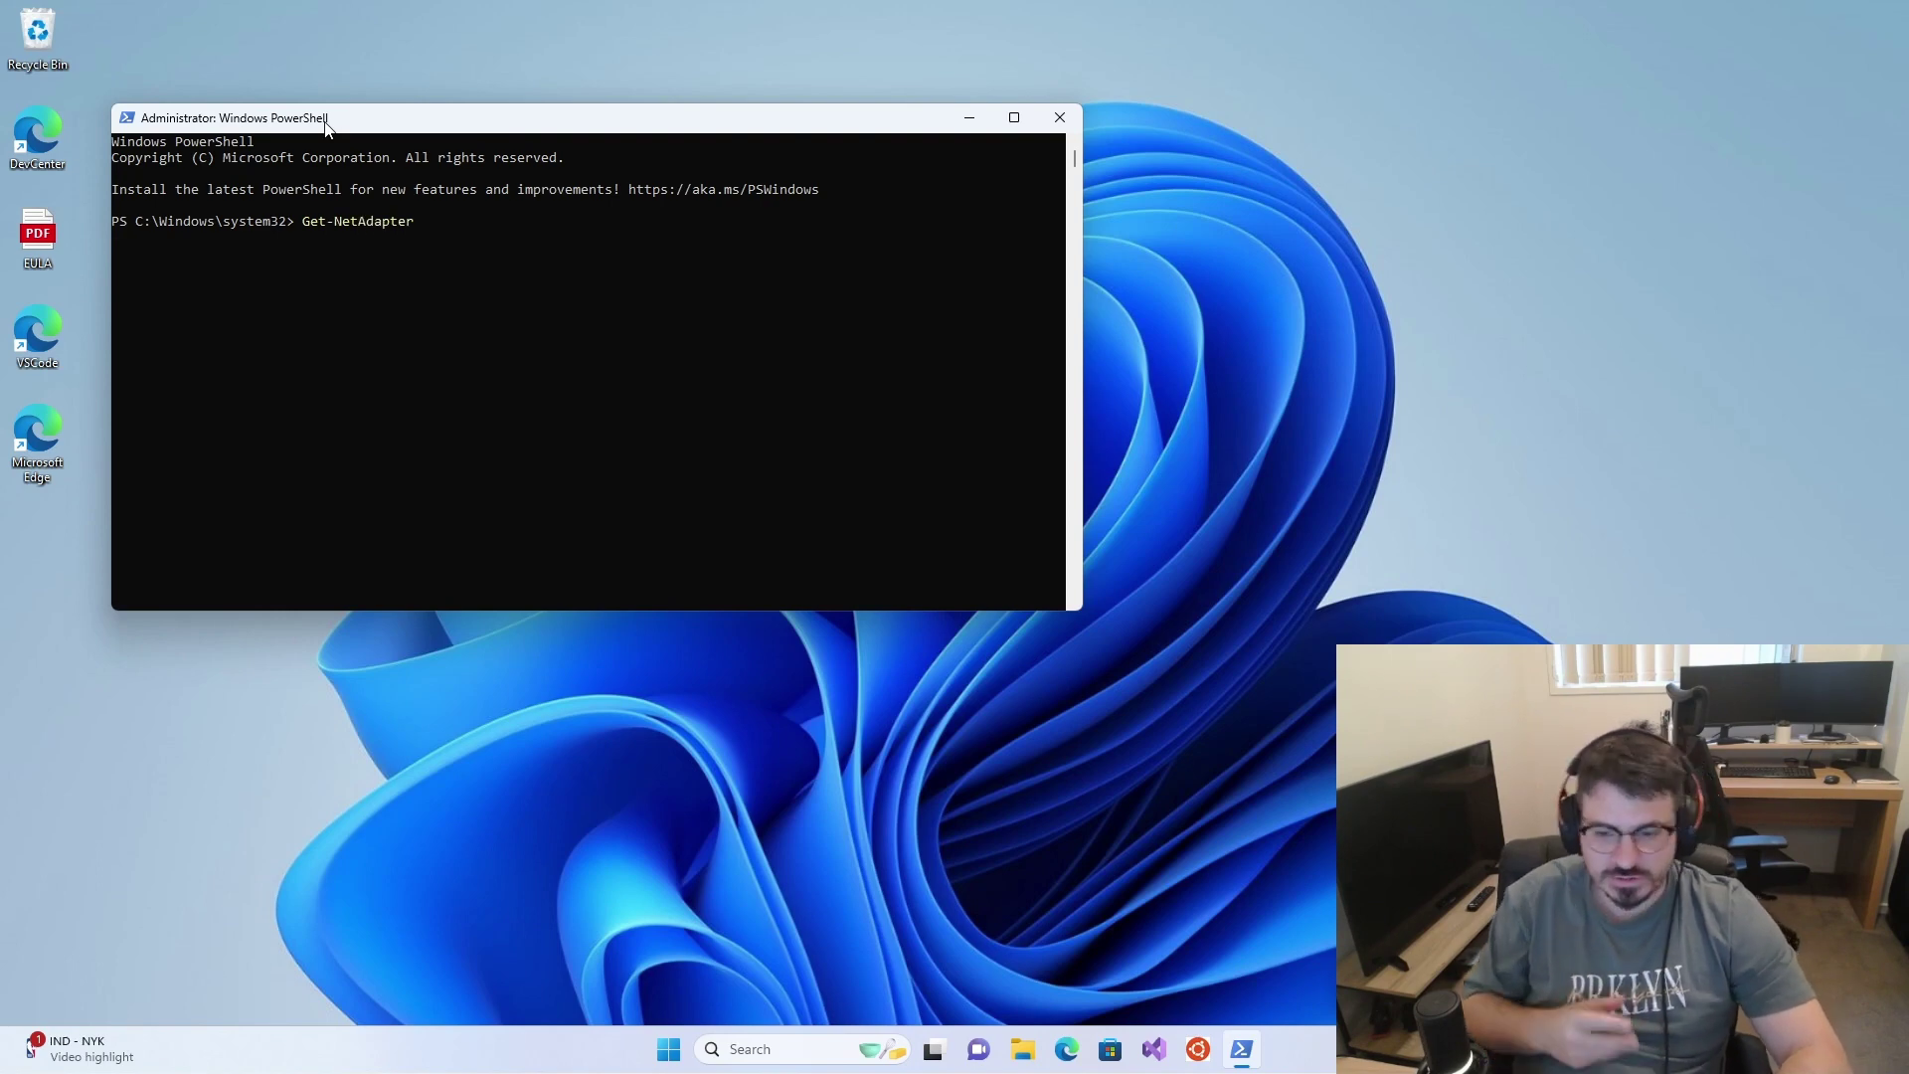
Run Get-NetAdapter and inspect the single Ethernet adapter (Intel PRO/1000 MT, Up, 1 Gbps)
{"action": "key", "text": "Return"}
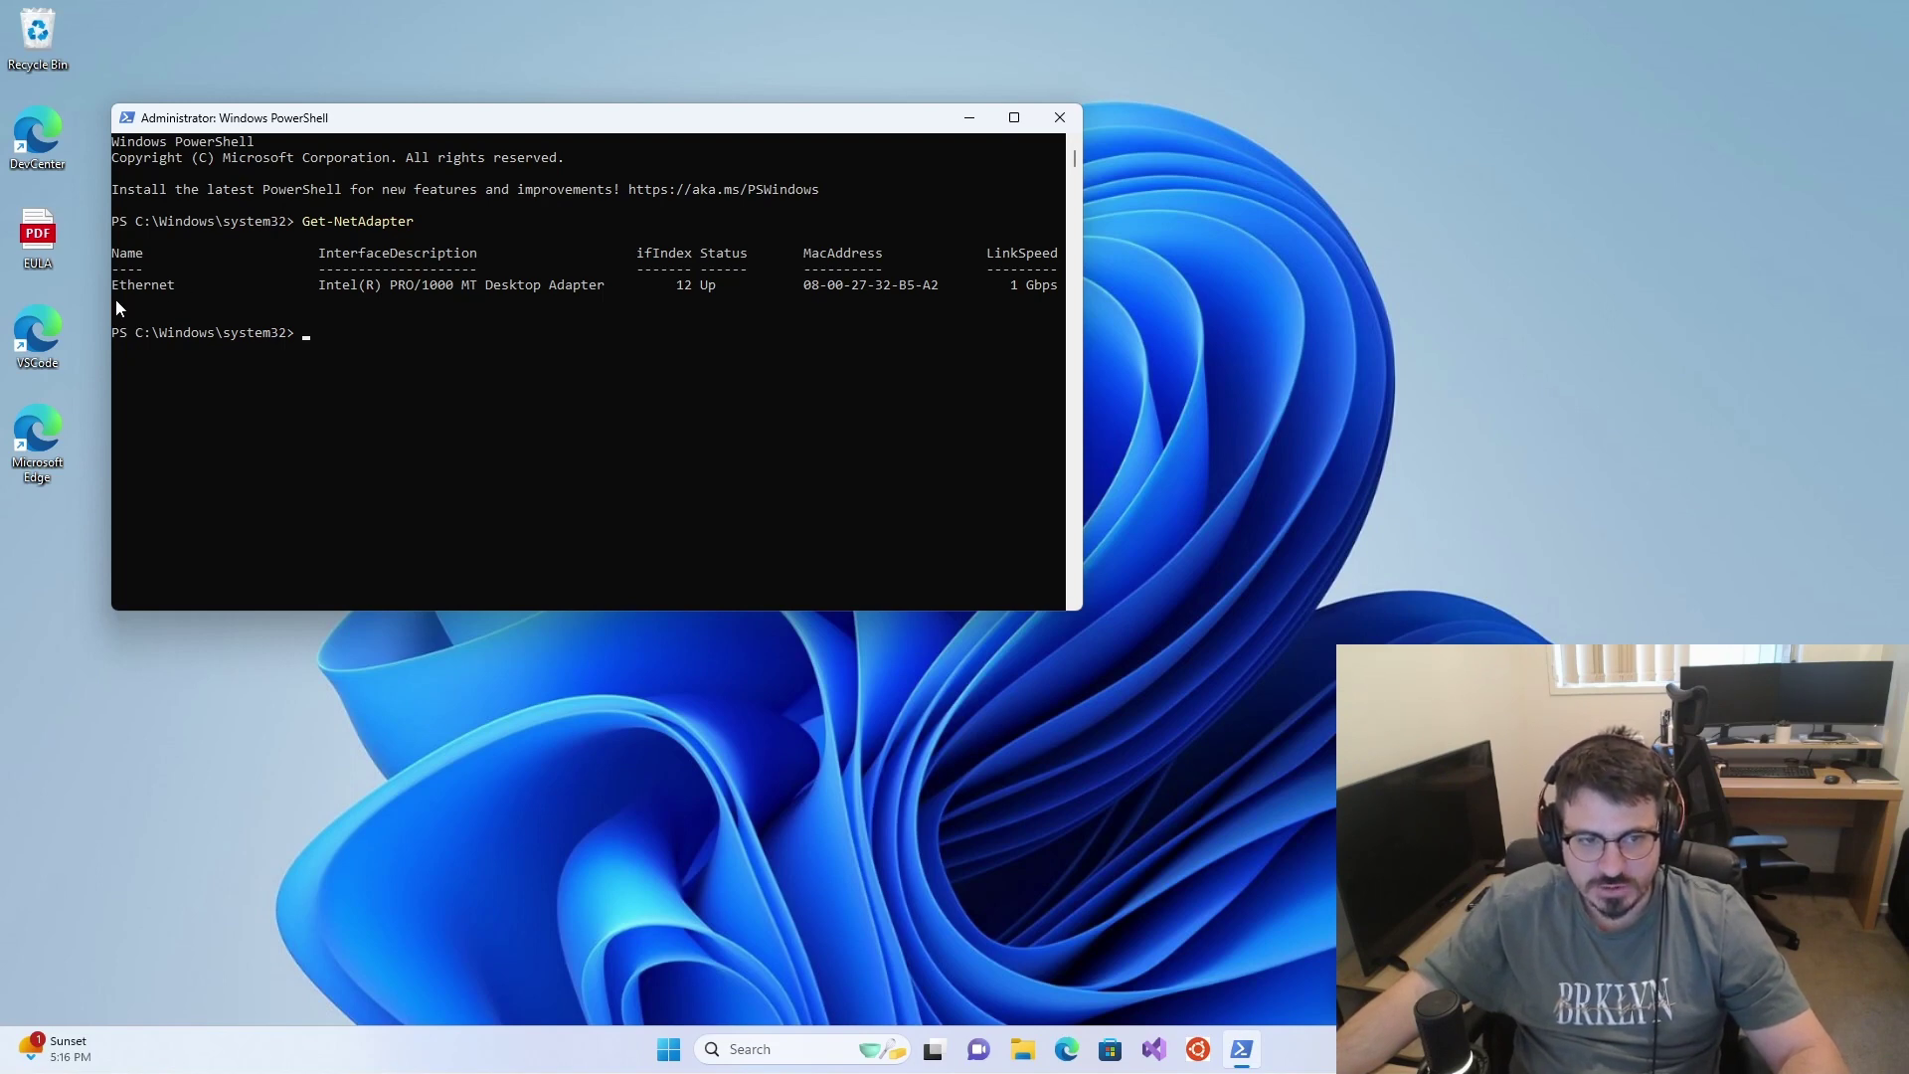
{"action": "left_click_drag", "start_coordinate": [115, 299], "coordinate": [156, 298]}
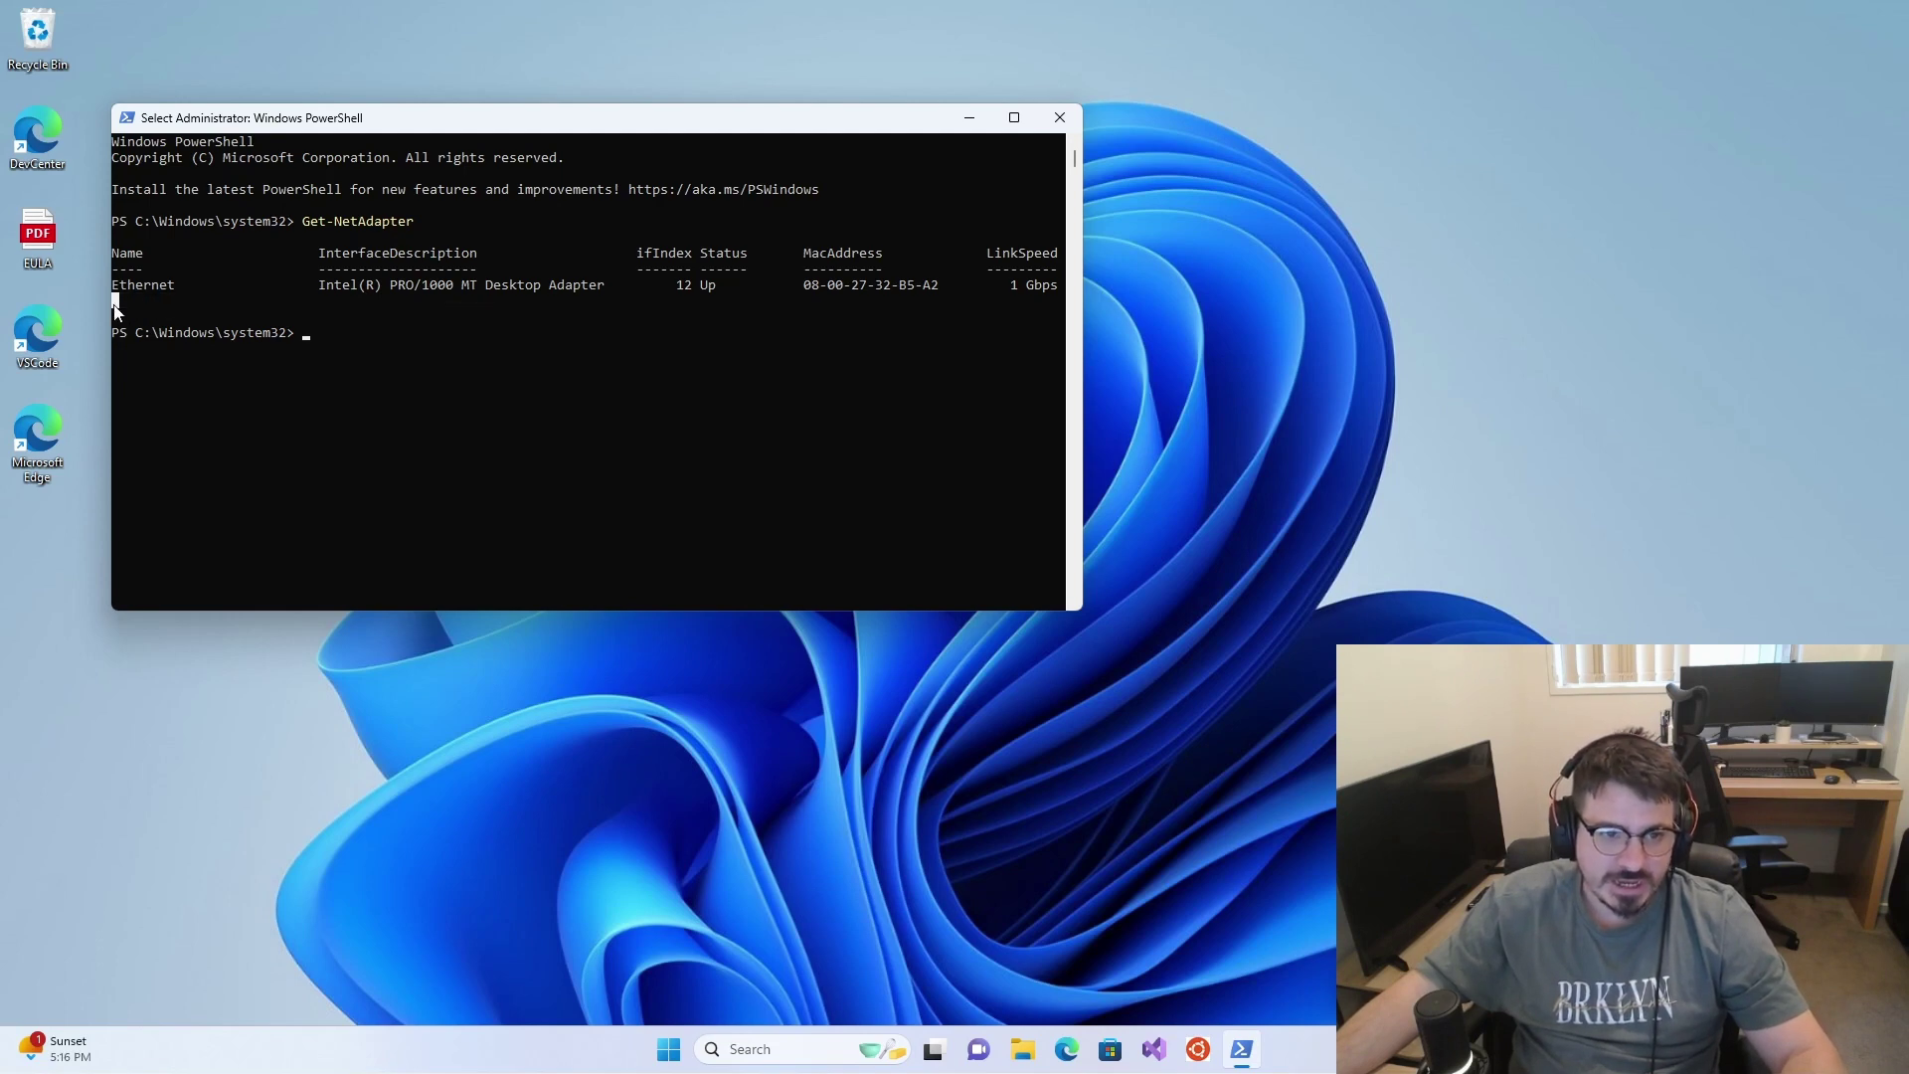
{"action": "type", "text": "WiFi"}
{"action": "key", "text": "BackSpace"}
{"action": "key", "text": "BackSpace"}
{"action": "key", "text": "BackSpace"}
{"action": "key", "text": "BackSpace"}
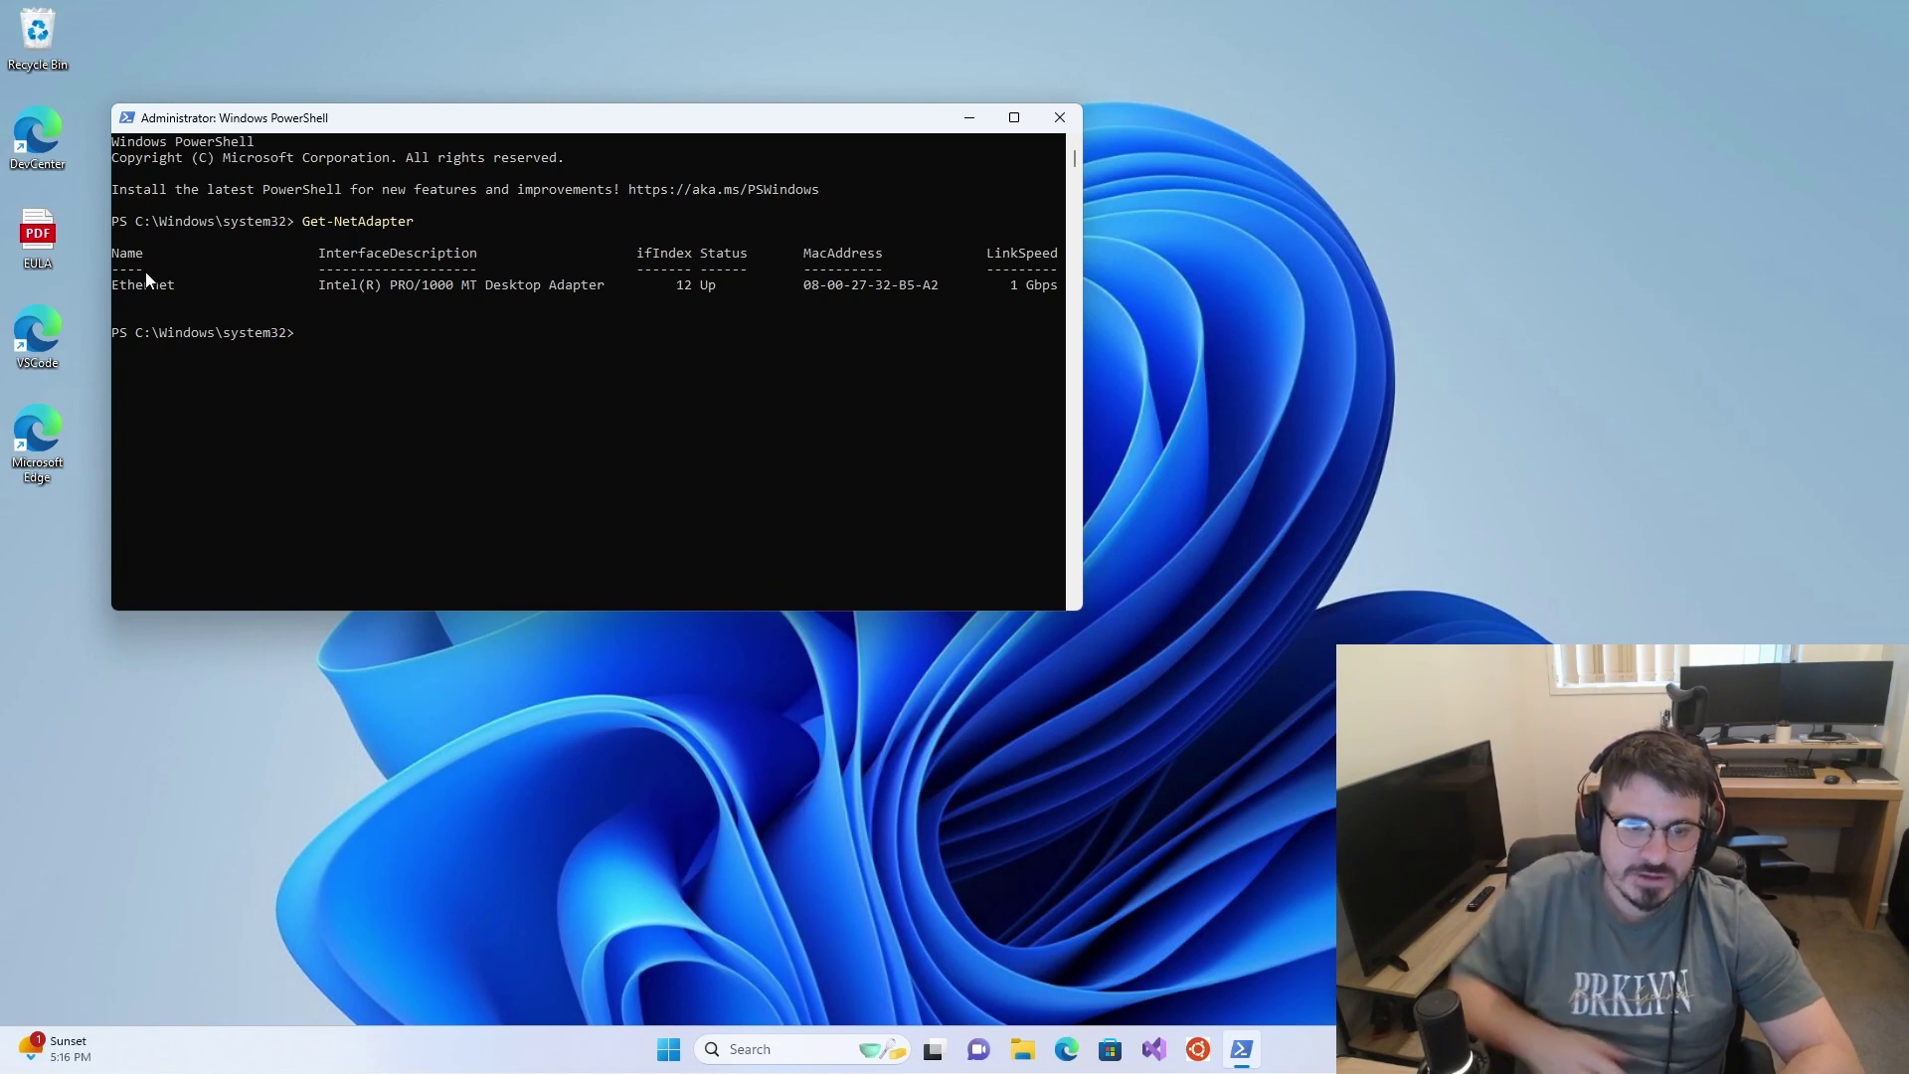
{"action": "left_click_drag", "start_coordinate": [182, 298], "coordinate": [114, 309]}
{"action": "left_click", "coordinate": [187, 334]}
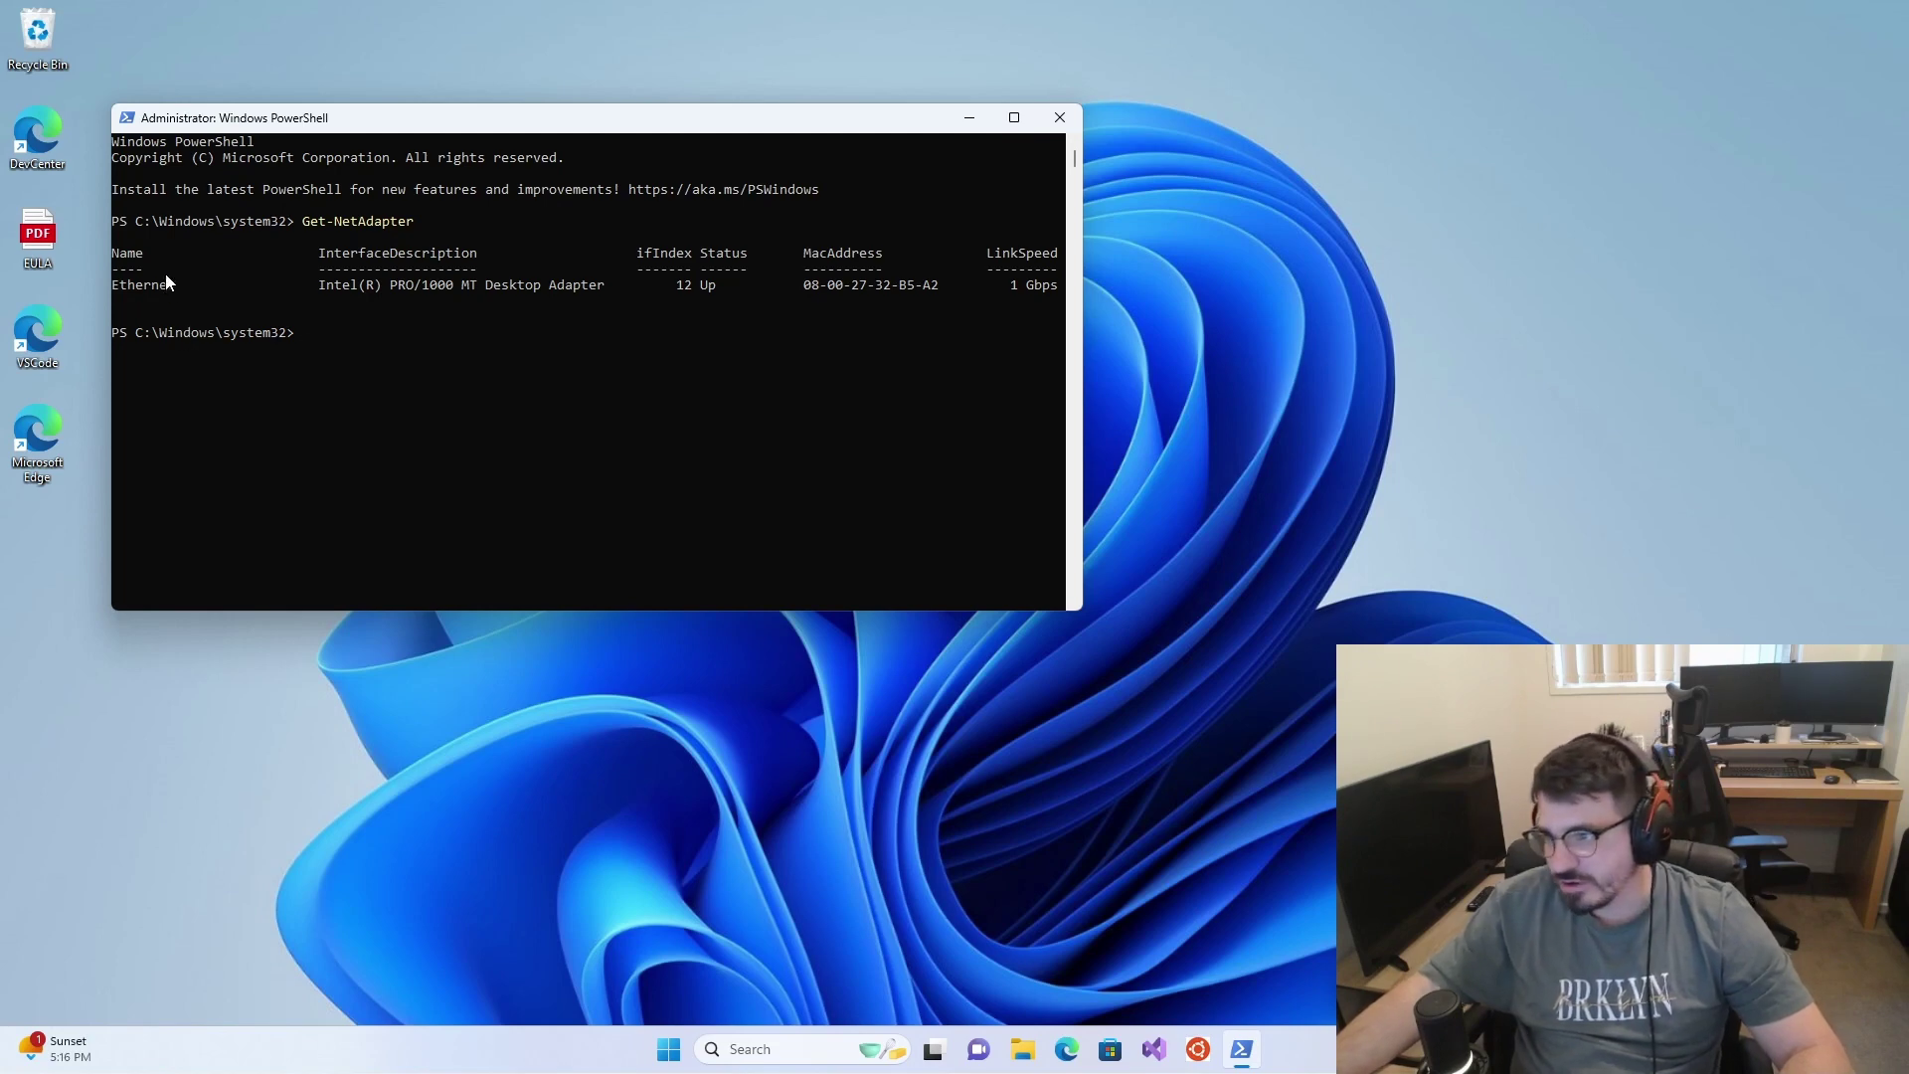
{"action": "left_click", "coordinate": [308, 341]}
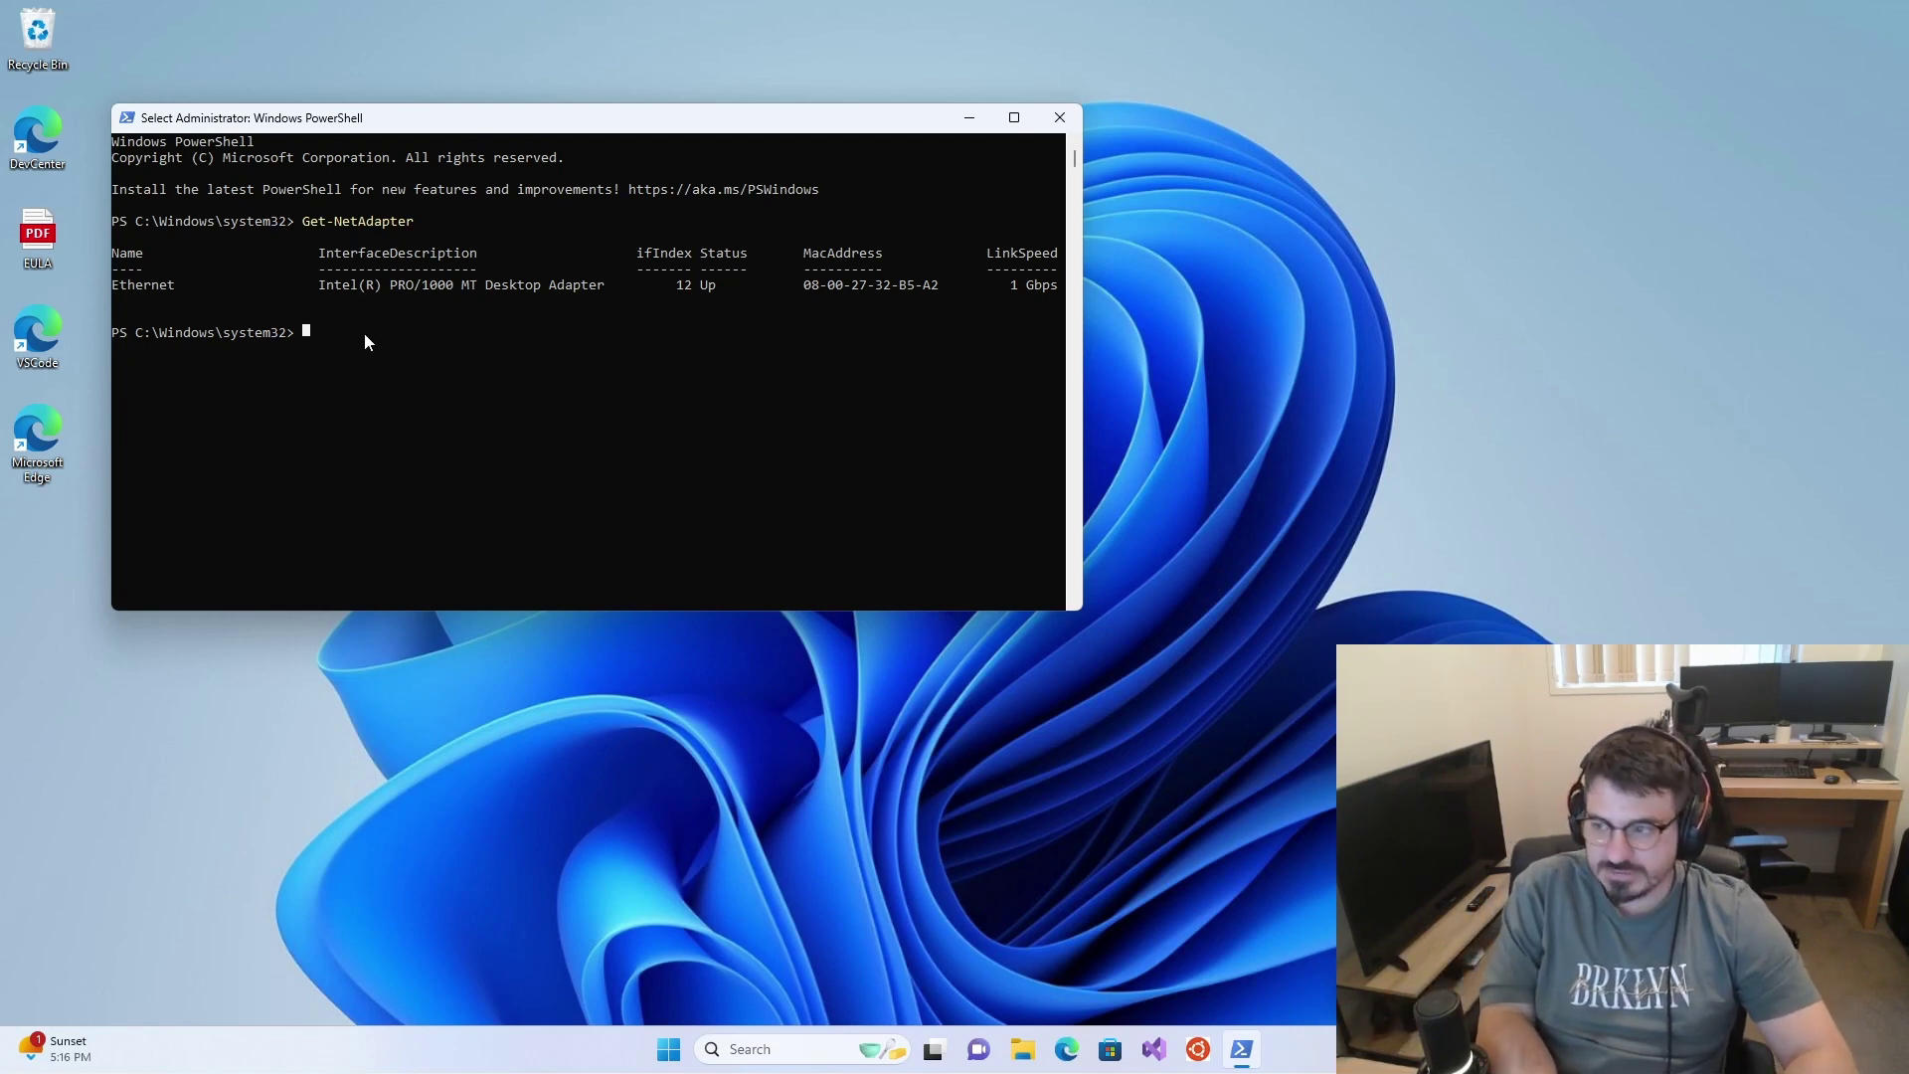
Run Get-NetAdapterRSC (no output returned), then begin typing Disable-NetAdapterRSC -Name at the prompt
{"action": "type", "text": "Get"}
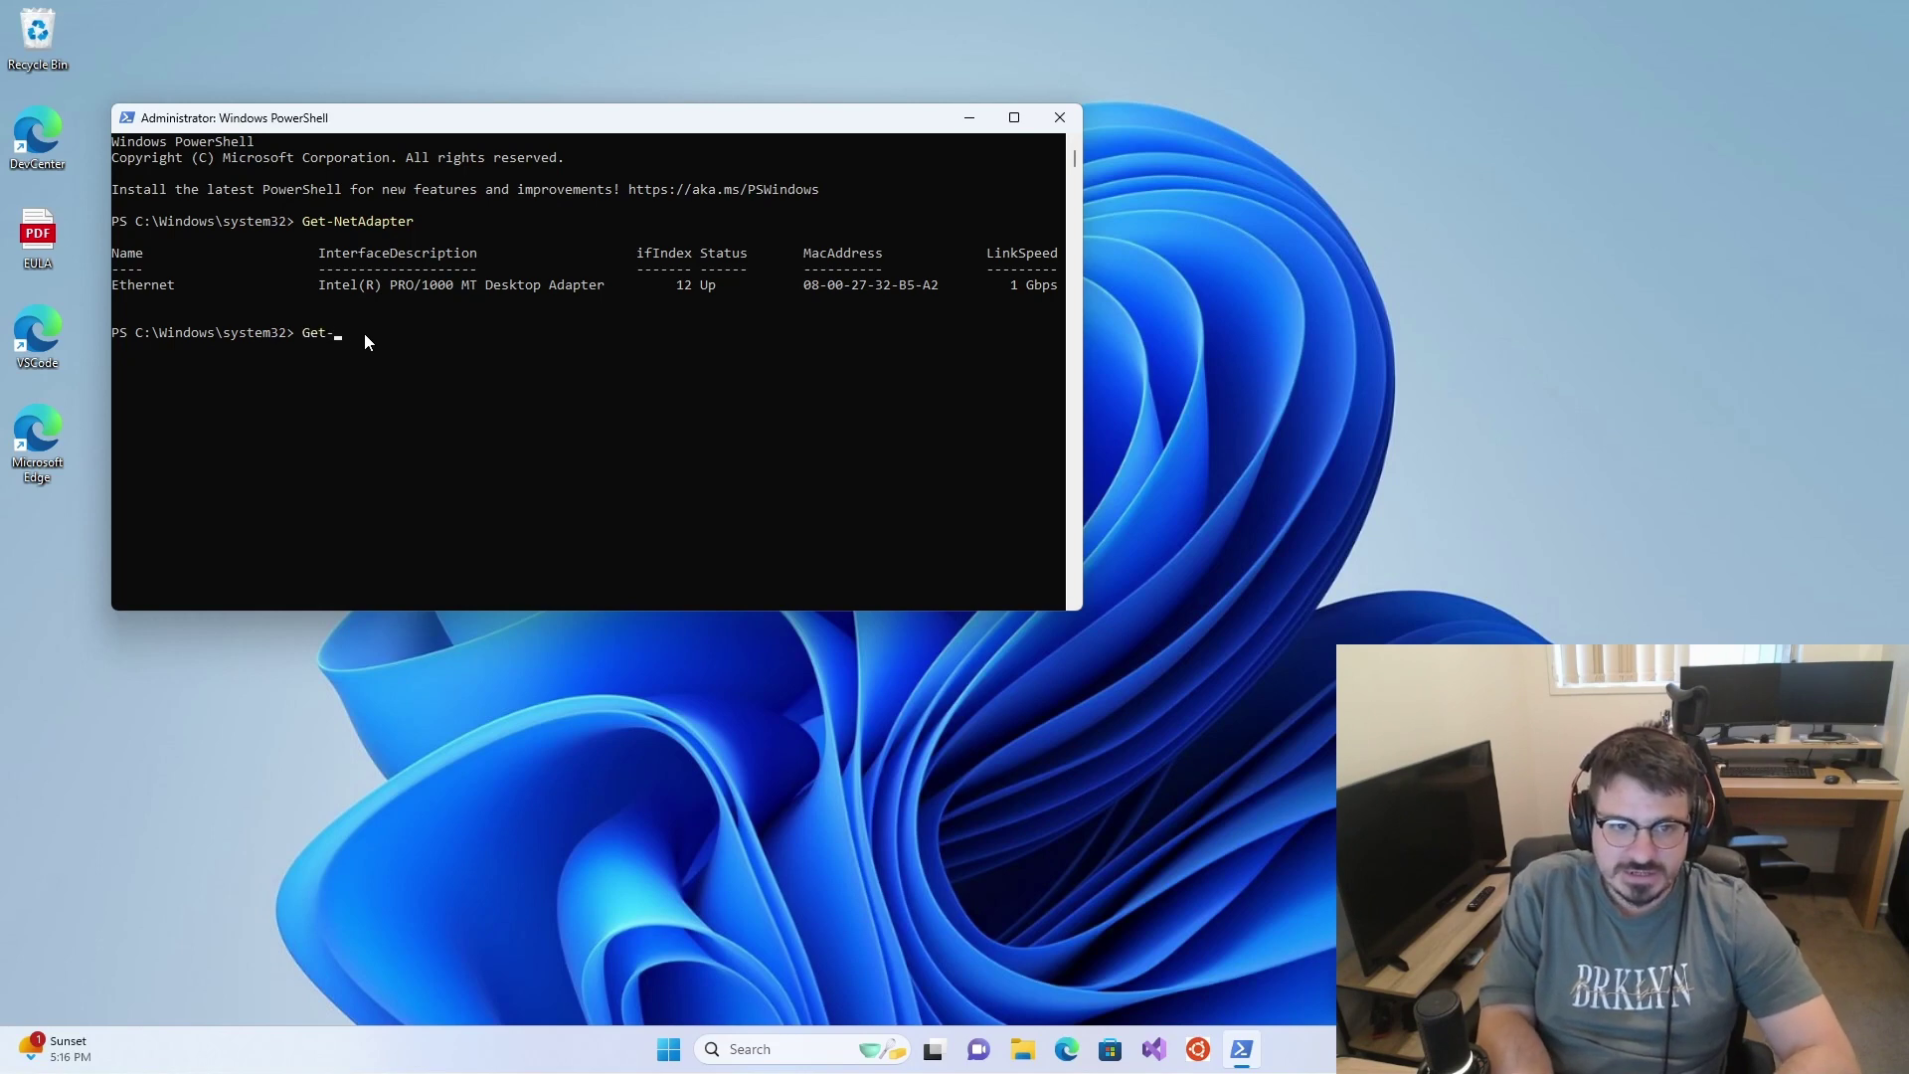
{"action": "type", "text": "-NetAdapterRSC"}
{"action": "key", "text": "Return"}
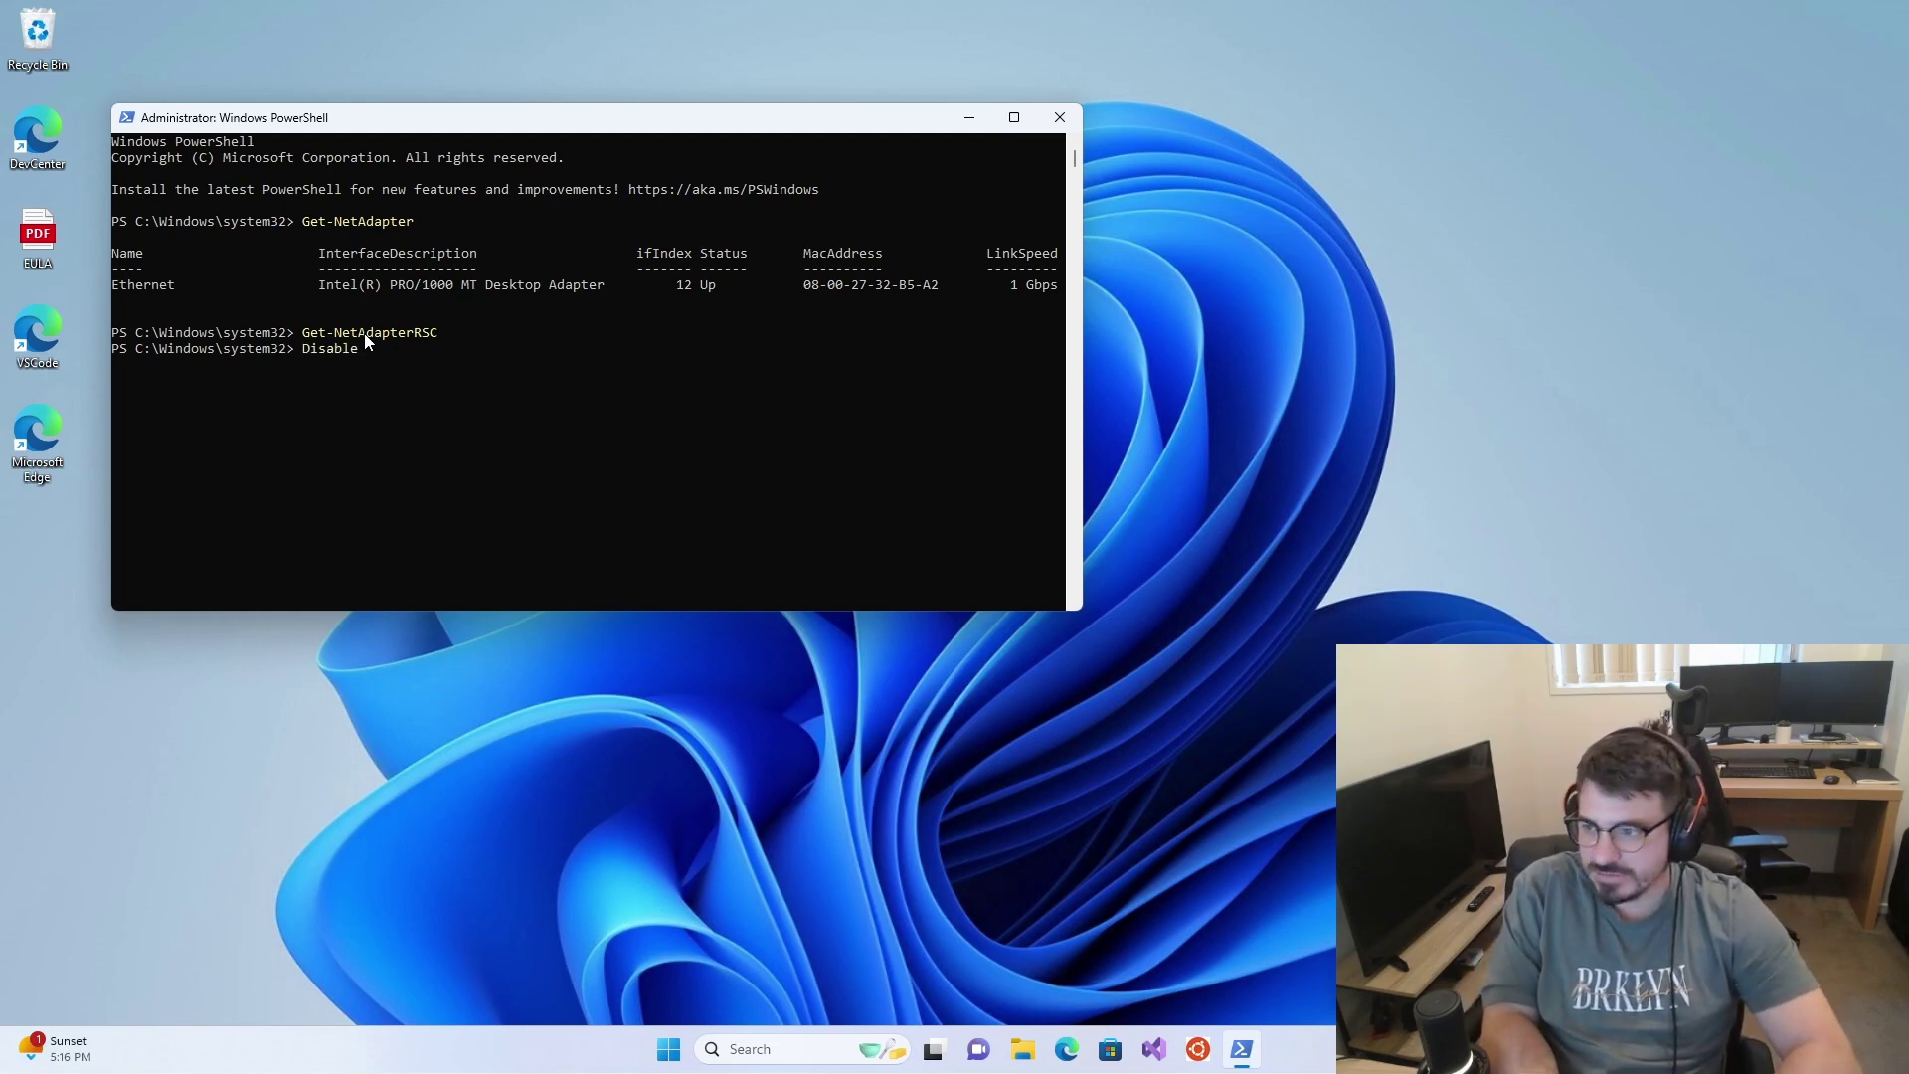
{"action": "type", "text": "-N"}
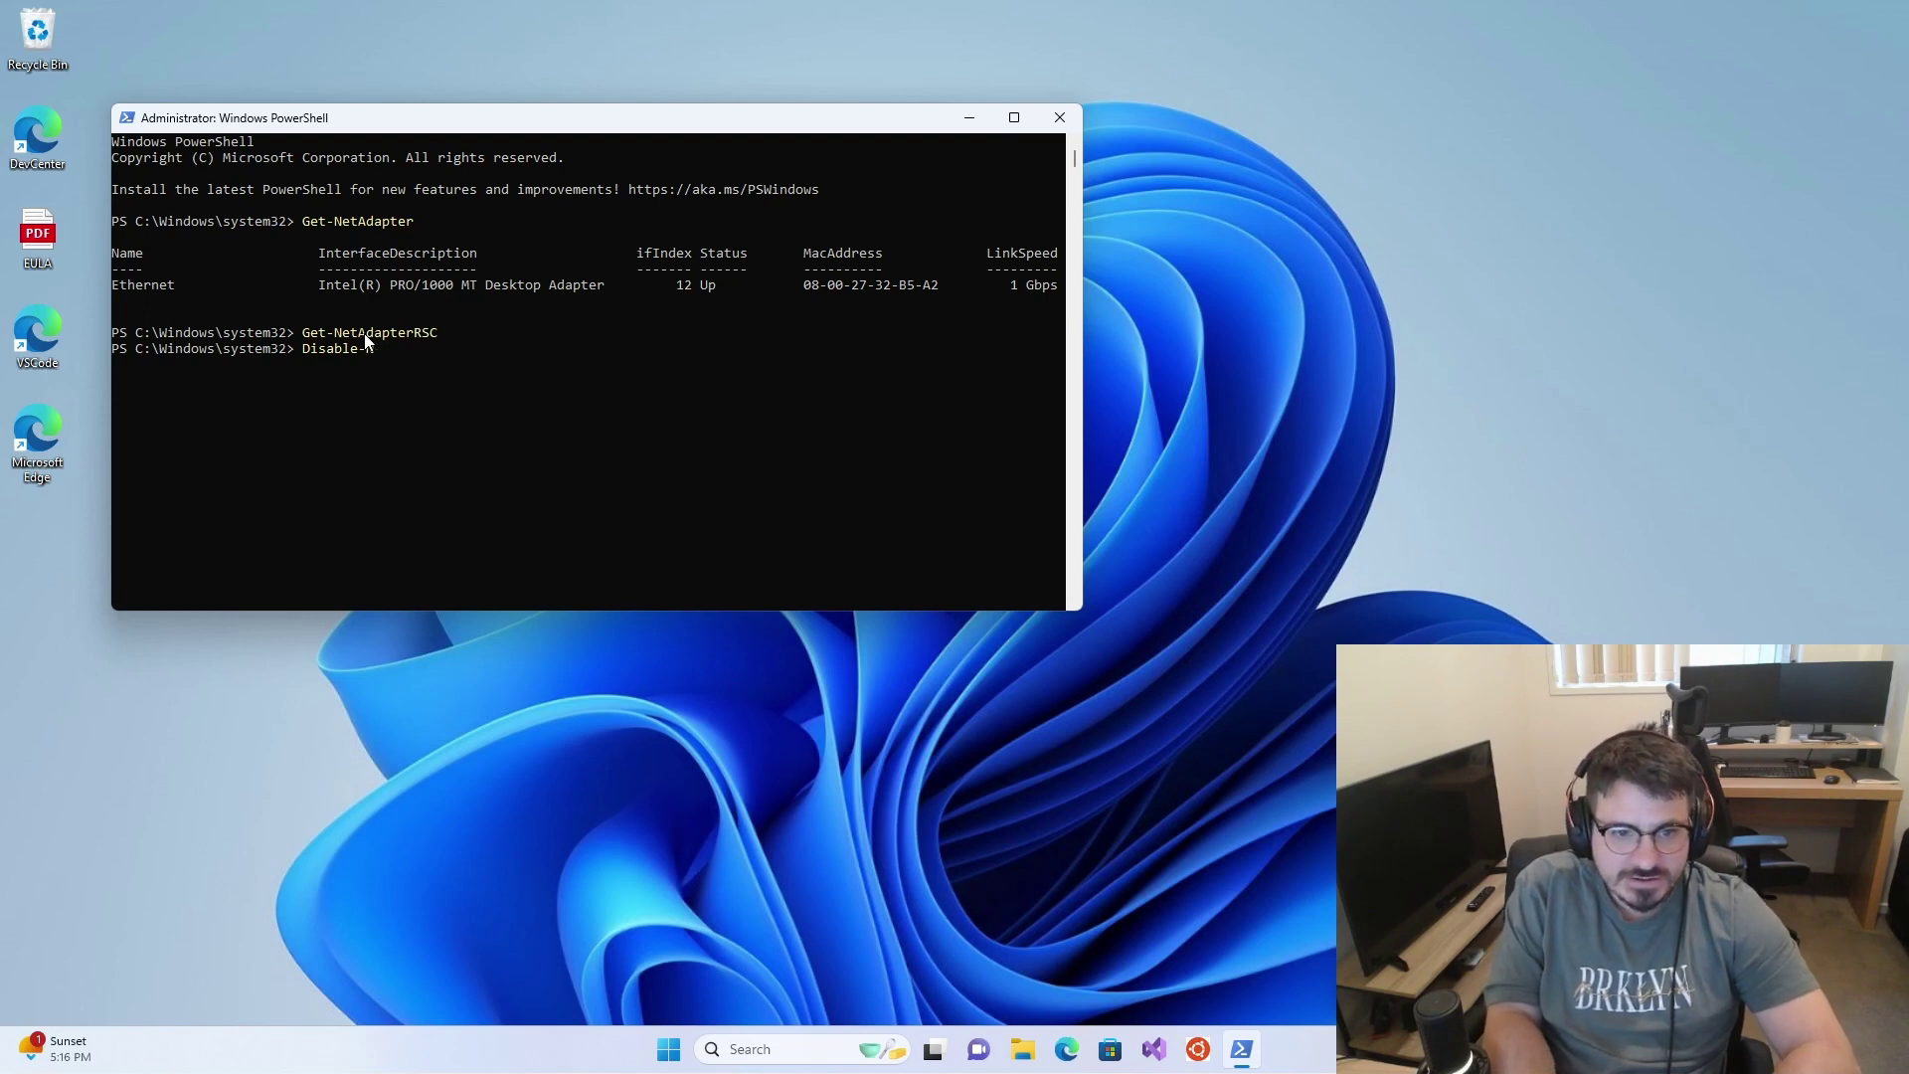
{"action": "type", "text": "etAdapte"}
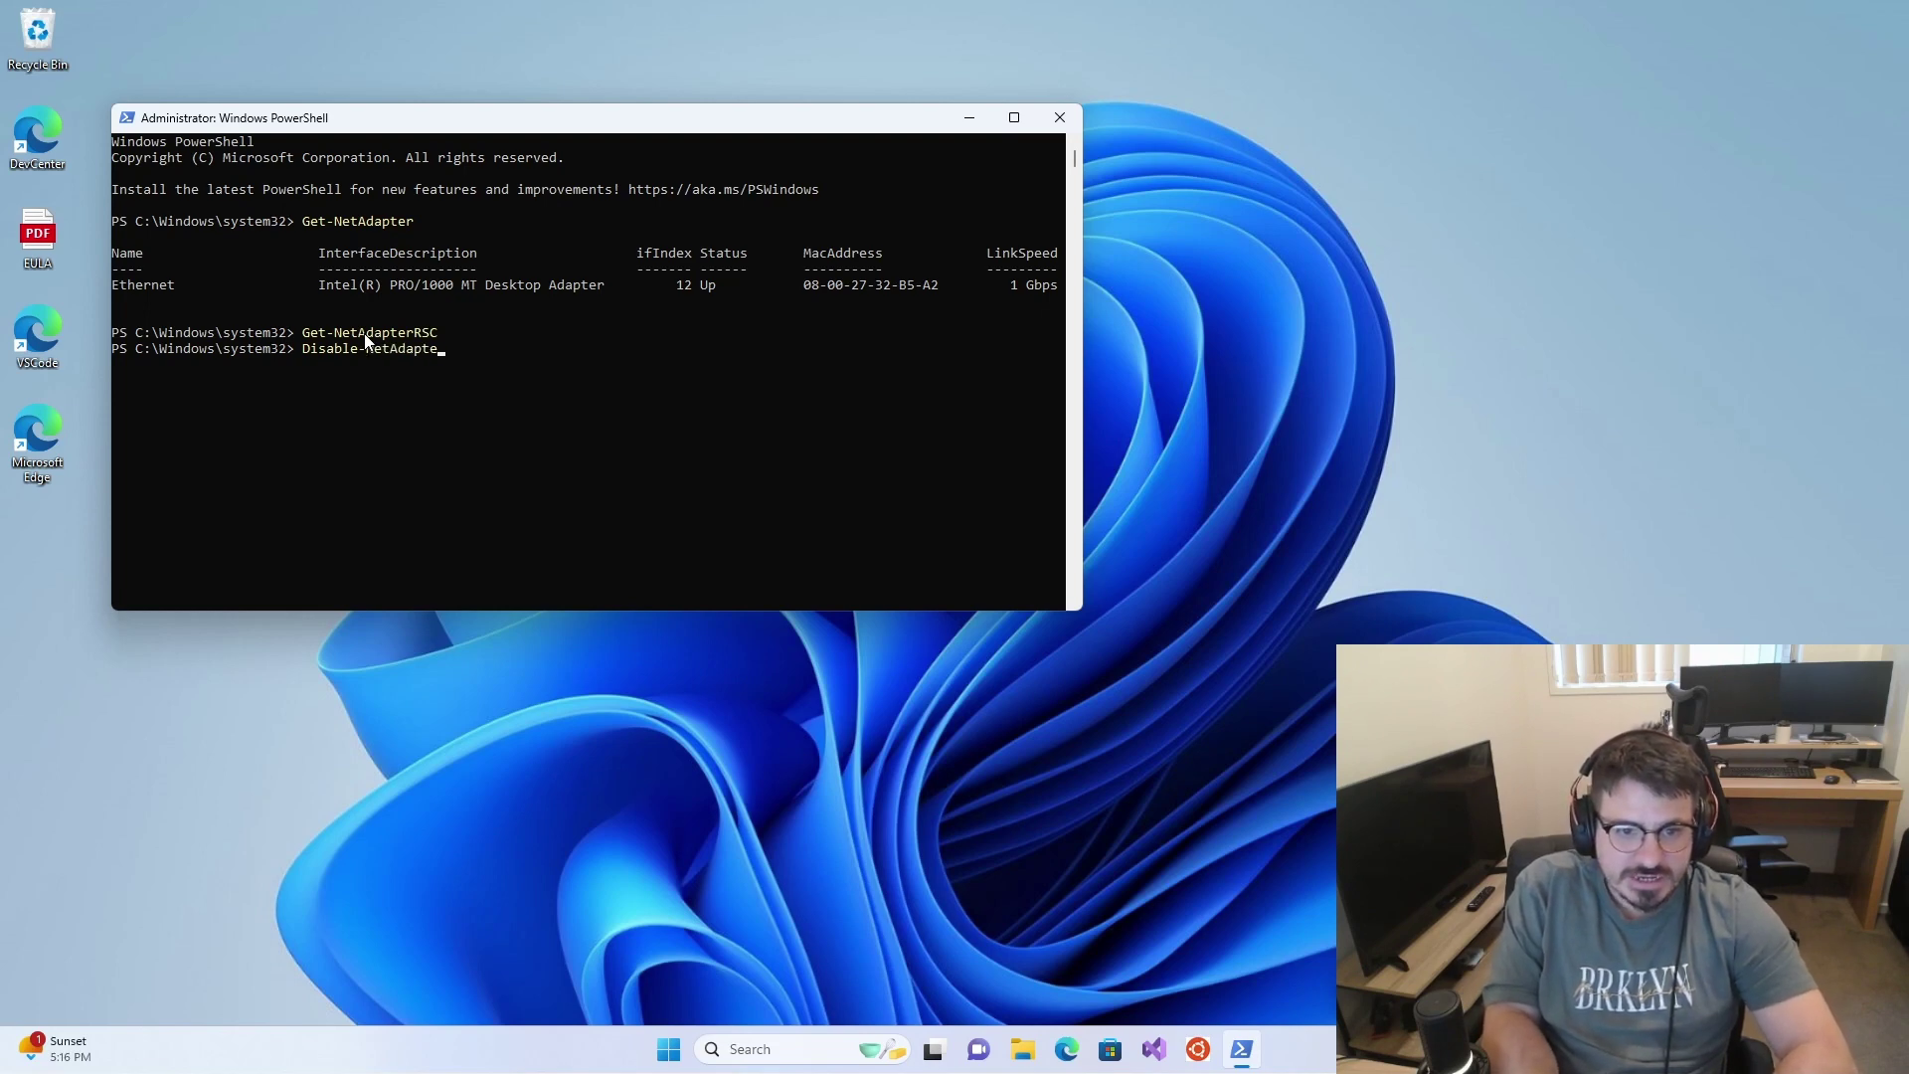
{"action": "type", "text": "rRSC -Name"}
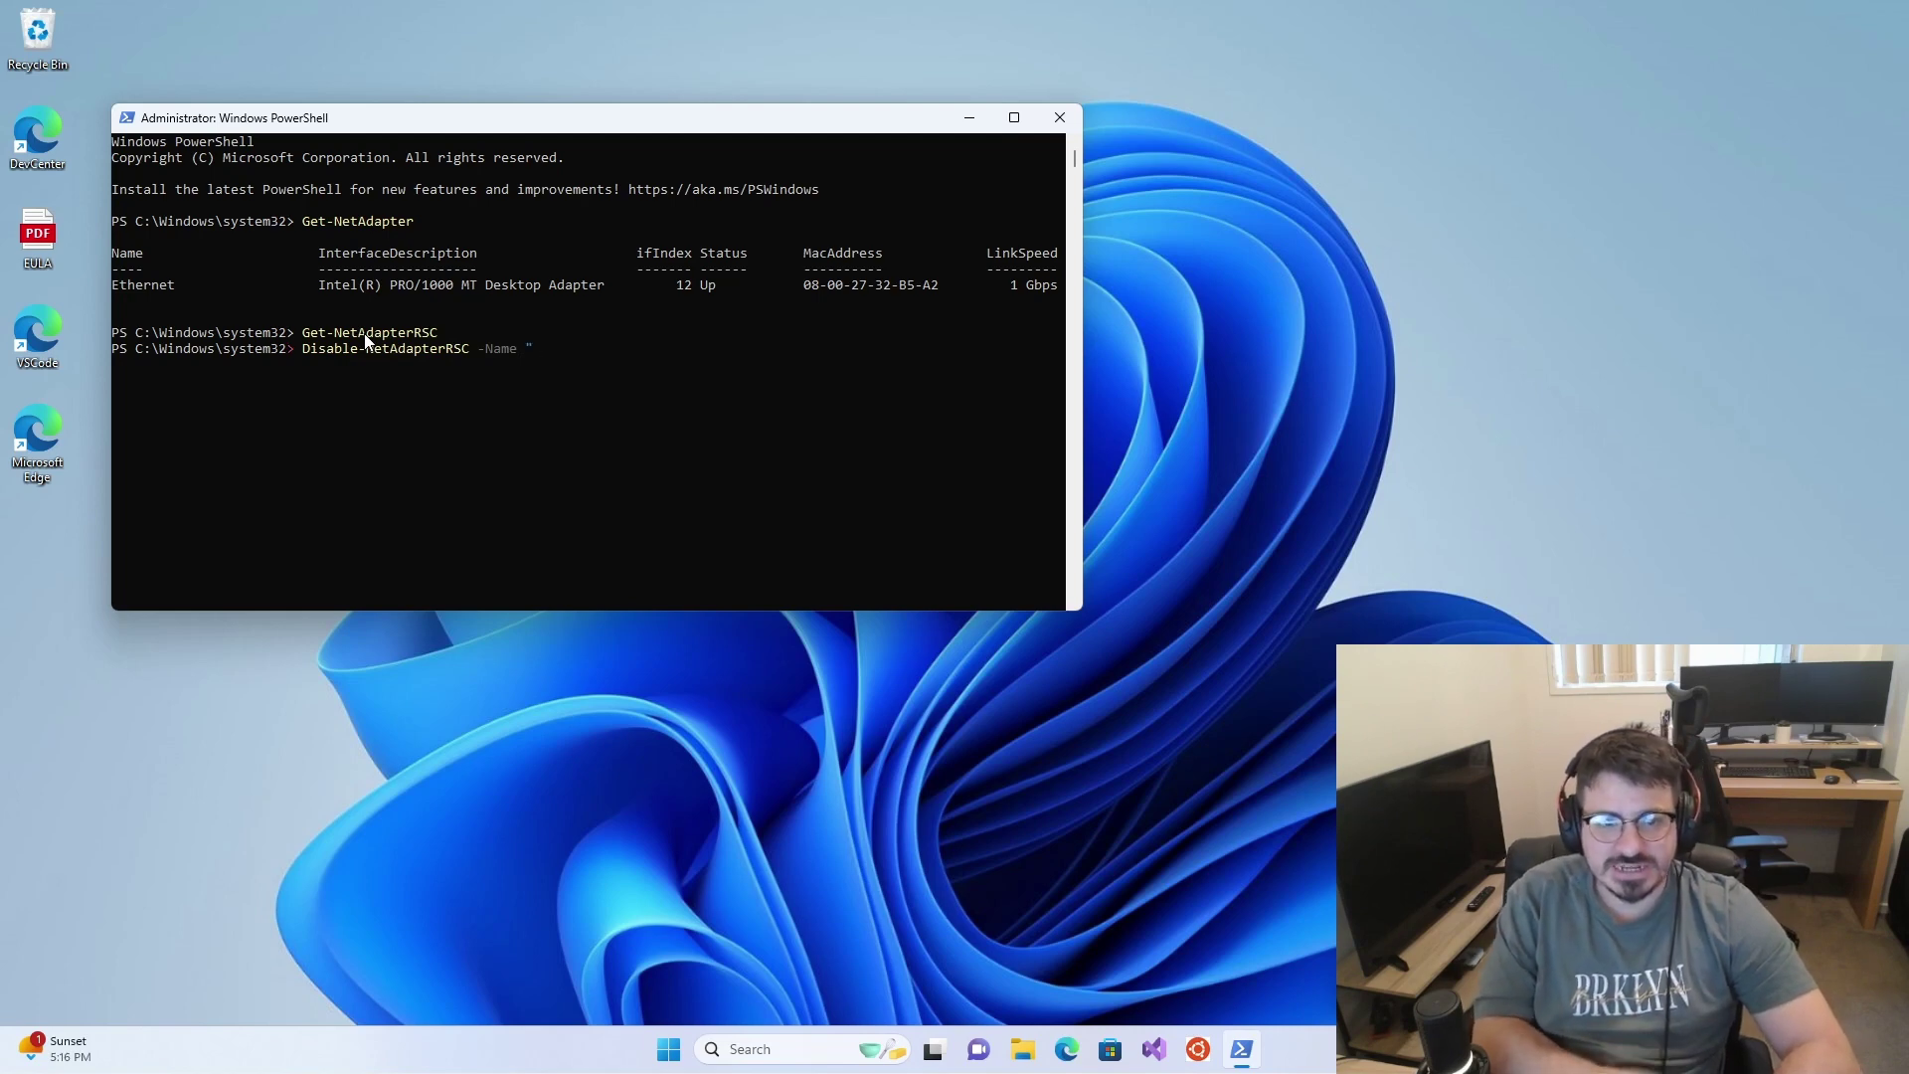